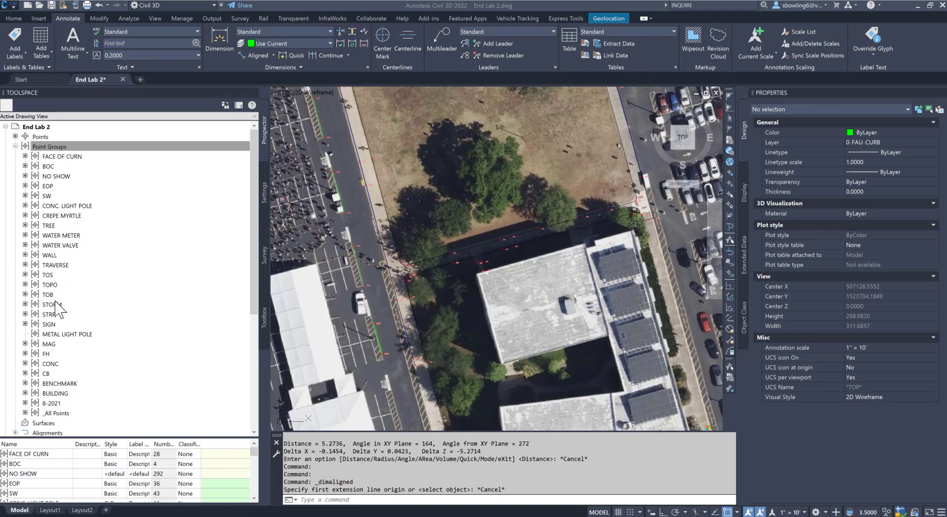
- Open the point groups' display order and move the STORM group to the top of the list
mouse_move(55, 304)
right_click(48, 148)
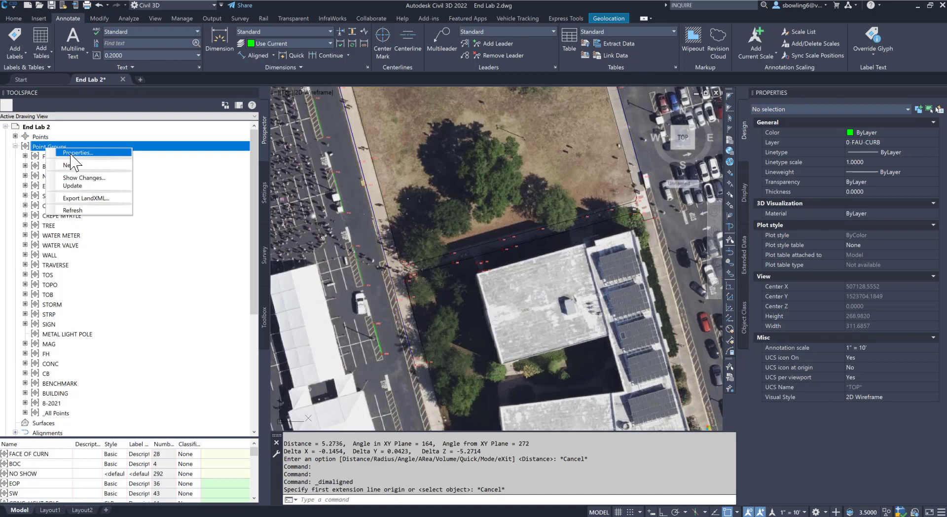
click(71, 153)
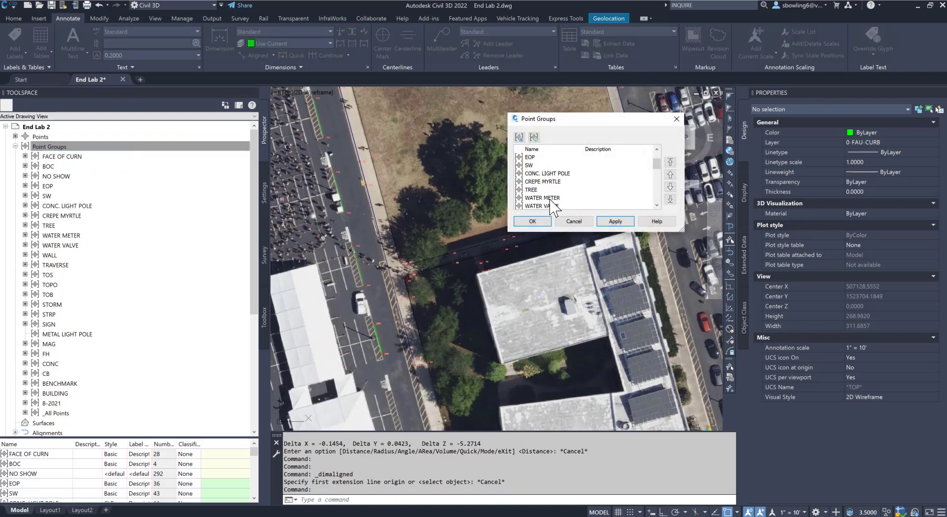
scroll(551, 206, down, 2)
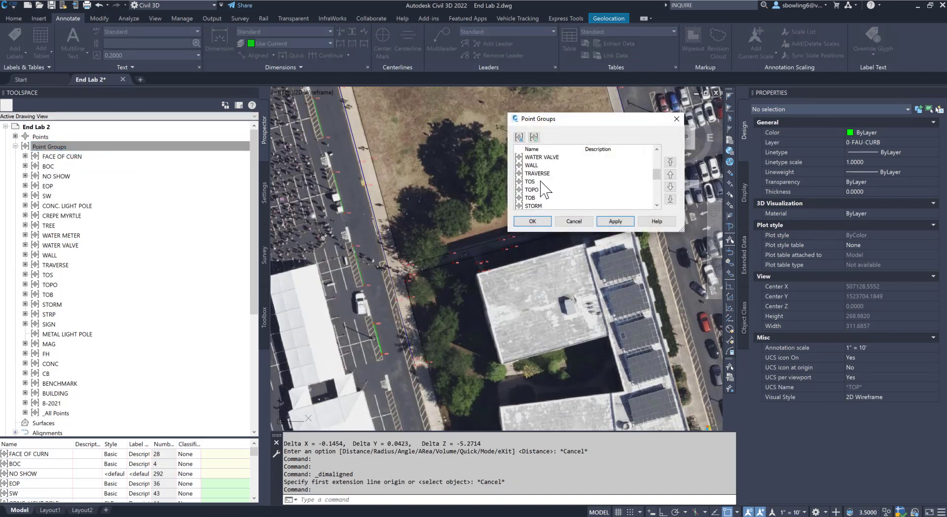
click(533, 205)
click(670, 161)
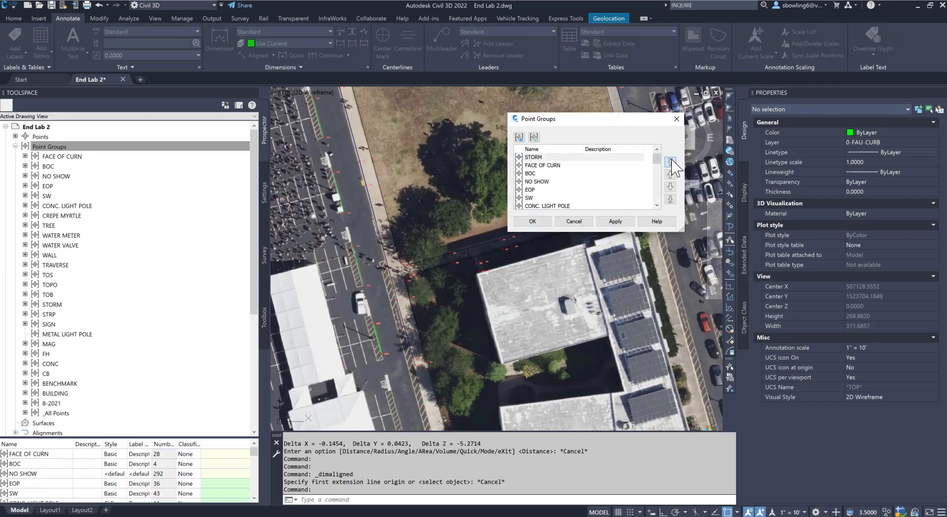
- Move the BUILDING point group to the top of the display order and accept the new order
scroll(543, 210, down, 3)
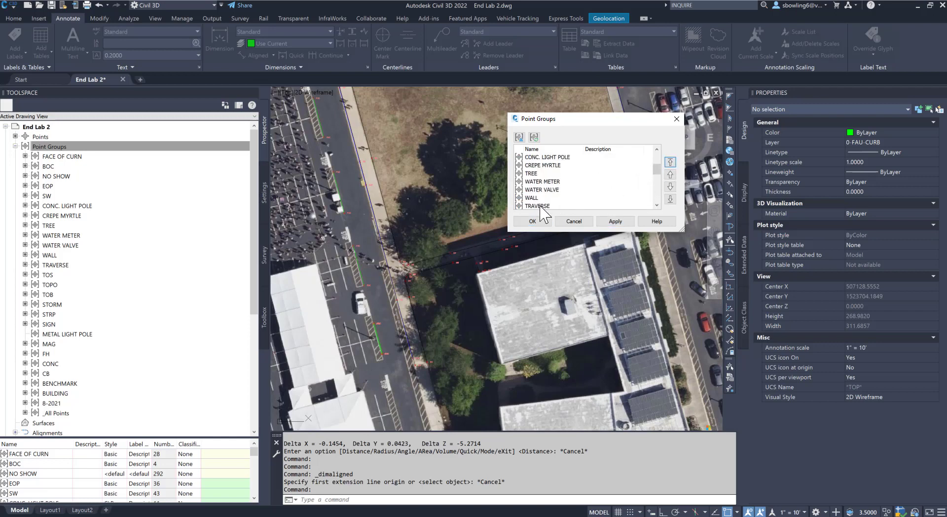
scroll(541, 207, down, 1)
click(540, 197)
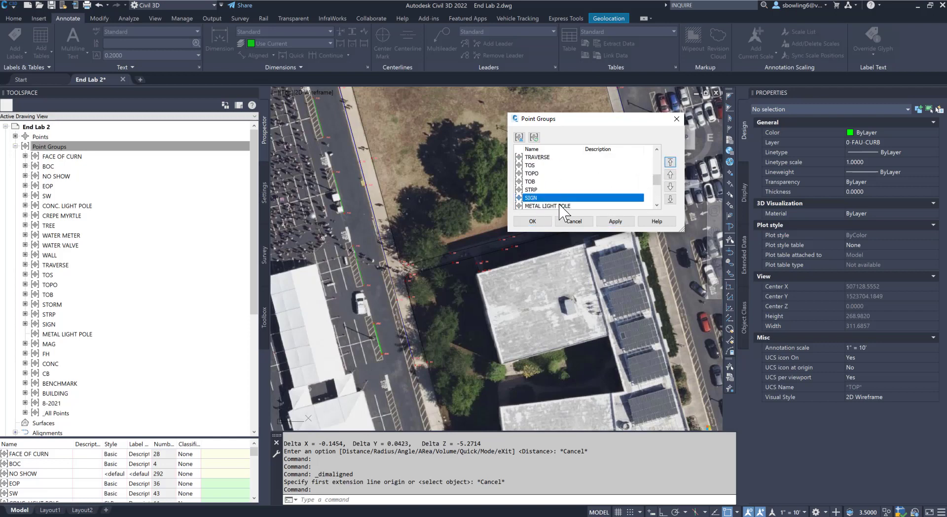
scroll(545, 211, down, 3)
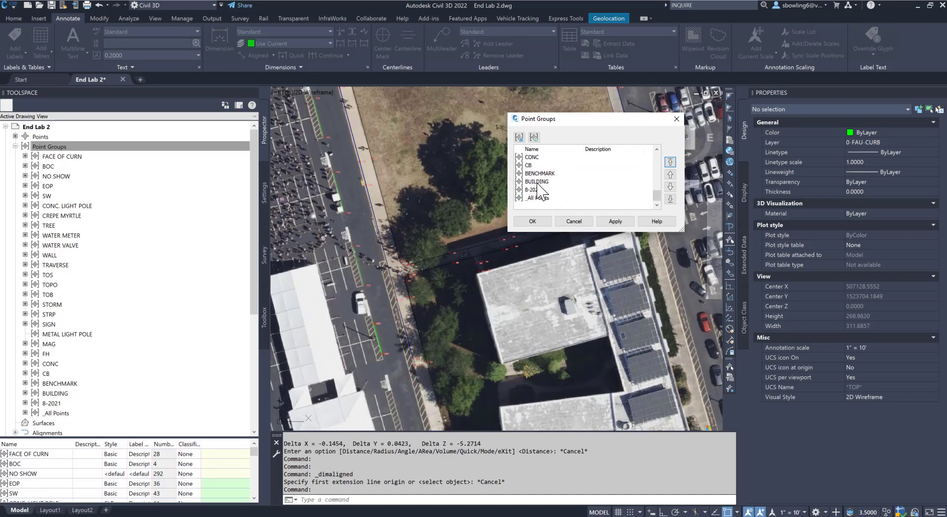
click(538, 181)
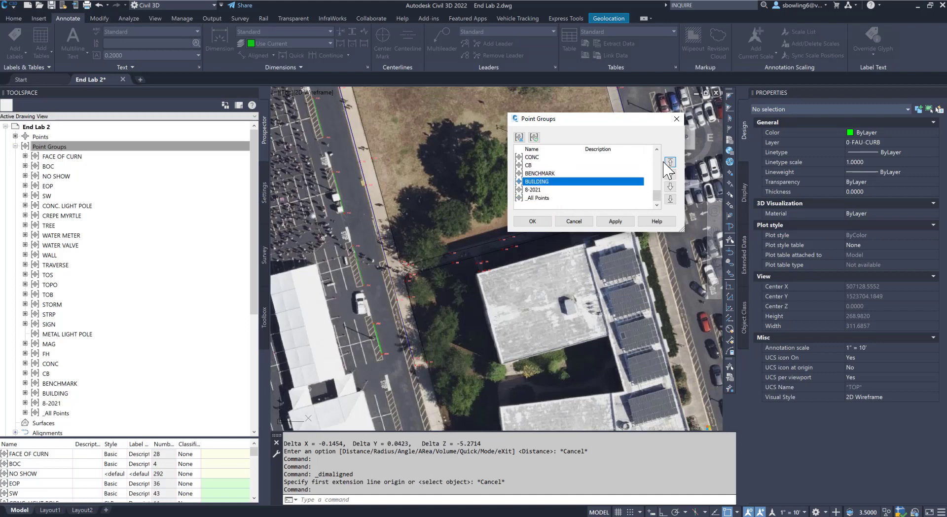
click(664, 162)
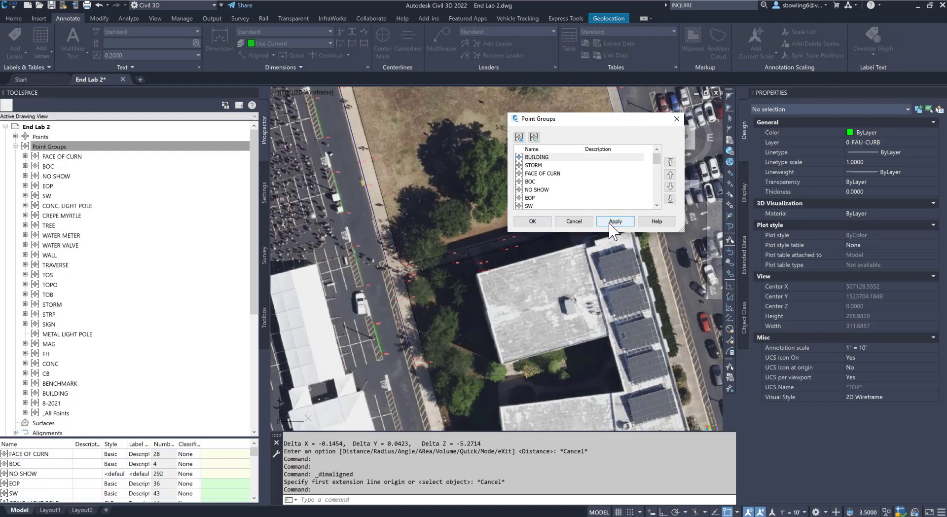
click(533, 221)
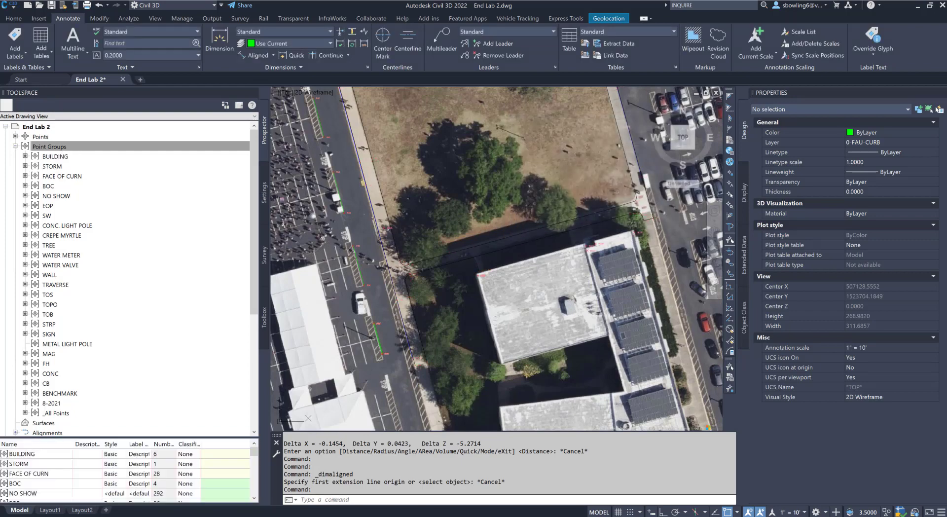
- Regenerate the drawing and check the building points over the aerial image
scroll(530, 253, down, 4)
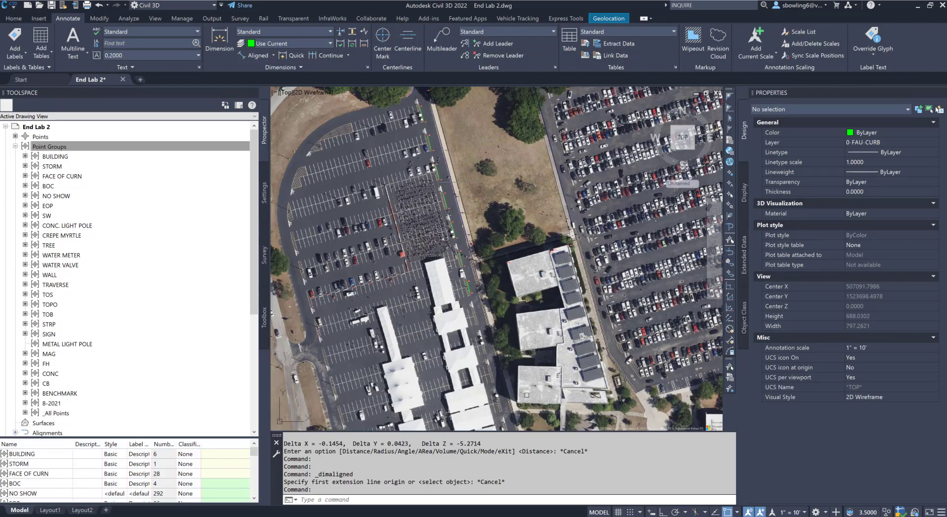
text(REGEN)
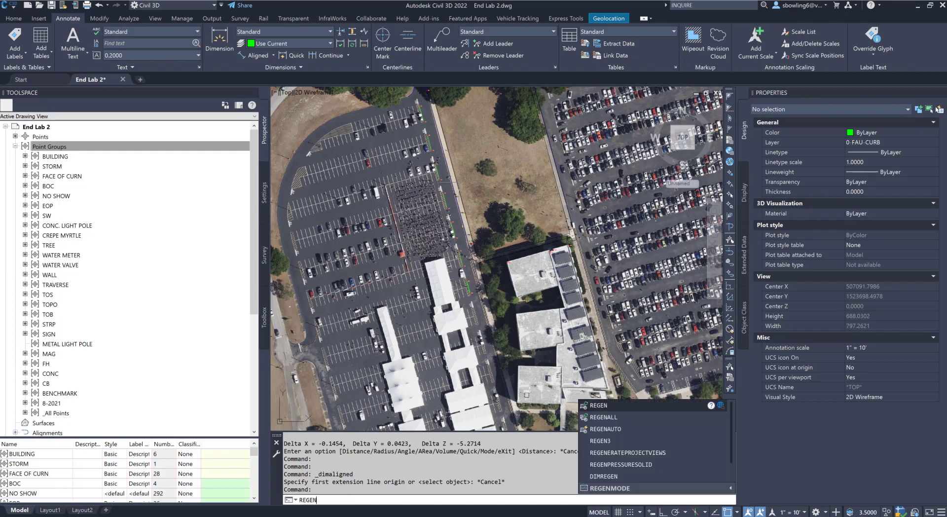
key(Return)
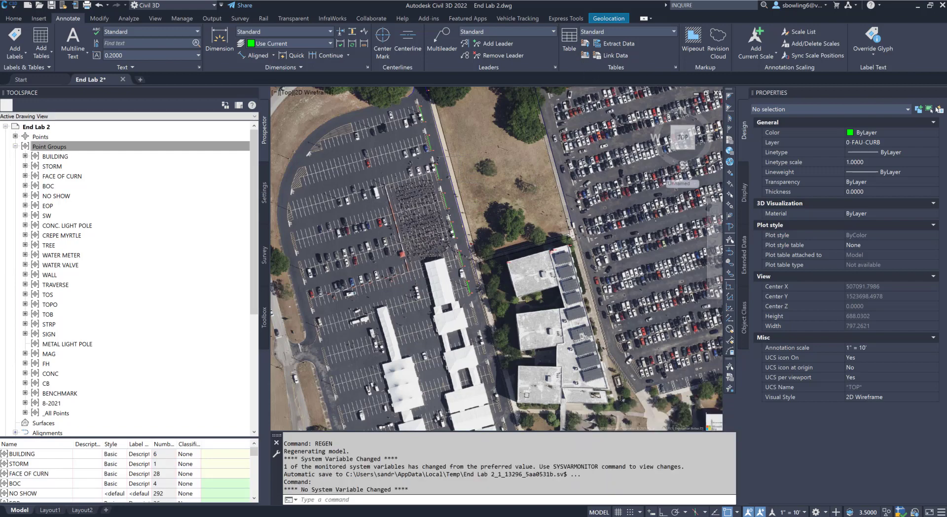
scroll(456, 141, up, 4)
click(91, 146)
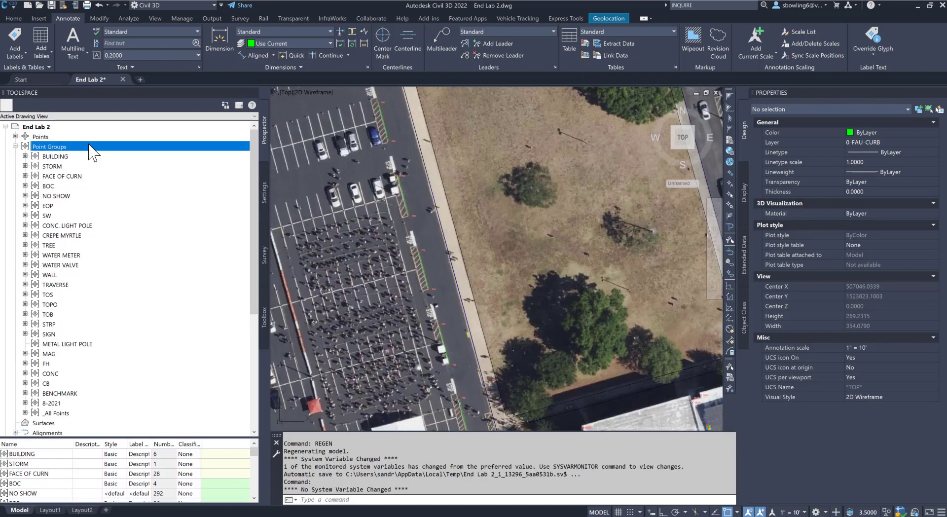
scroll(549, 213, down, 2)
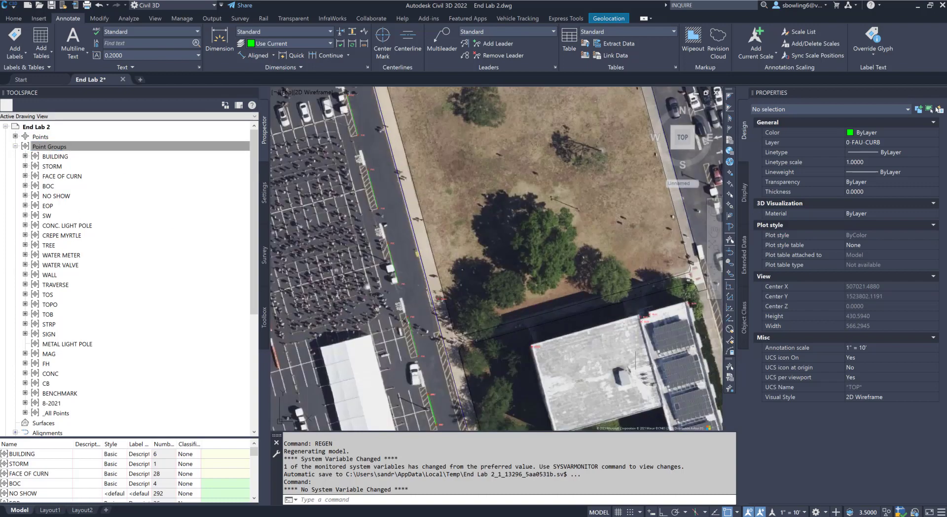
scroll(574, 348, up, 4)
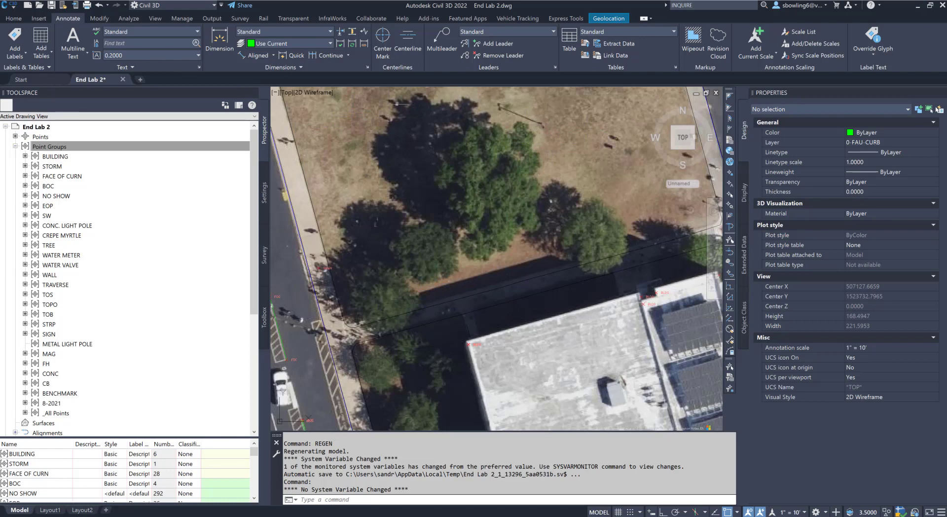
- Create a layer named 0-FAU-BLDG, make it current and close the layer manager
click(12, 19)
click(567, 47)
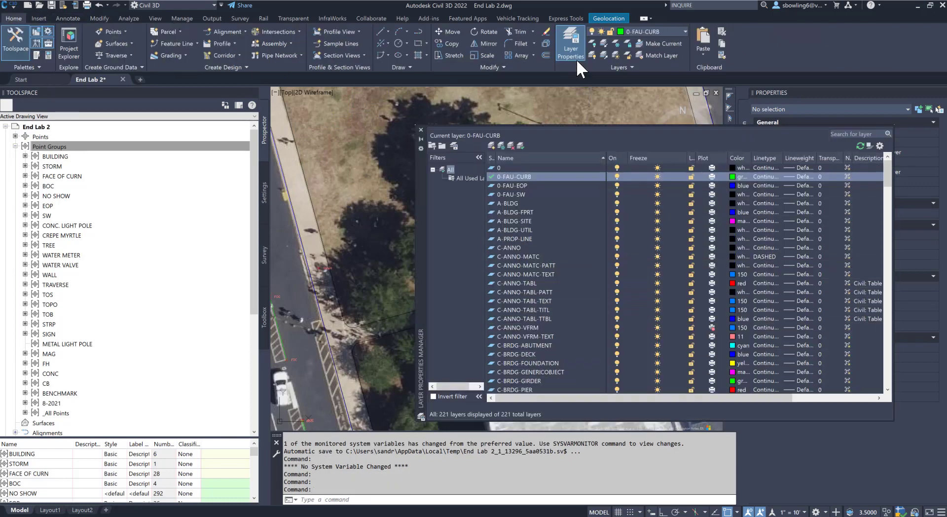
click(490, 144)
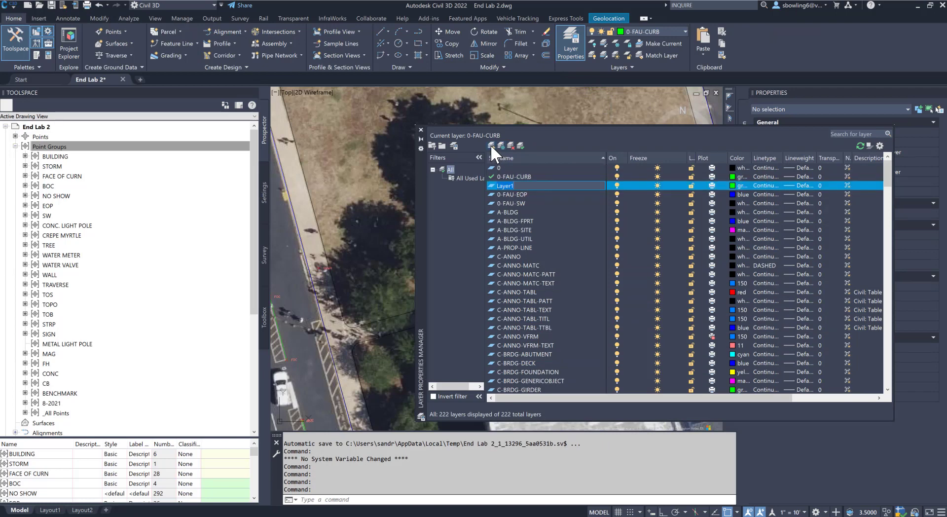
text(0-FAU-BLDG)
click(520, 145)
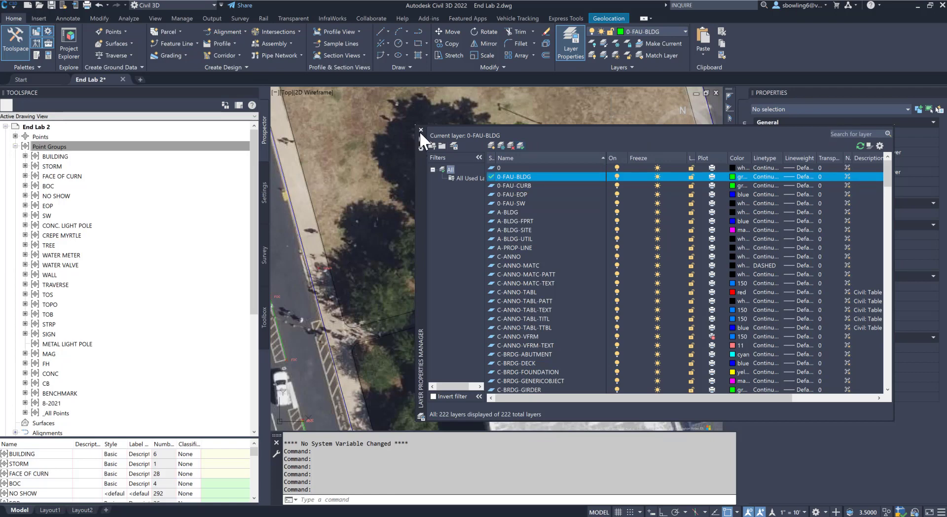
click(420, 130)
- Draw a polyline from the building's northwest corner point along the north wall, through the inner BLDG point, to the BLDG point just south of it
scroll(421, 244, up, 4)
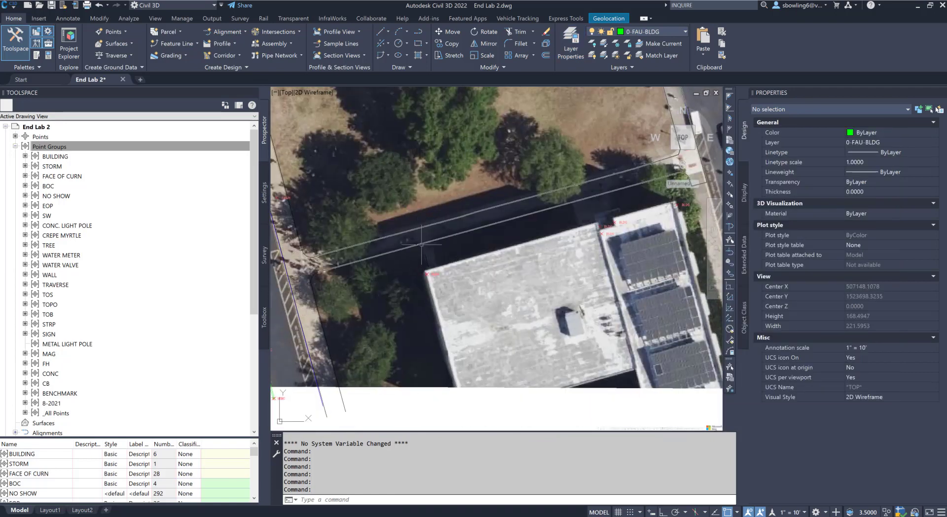
text(PL)
key(Return)
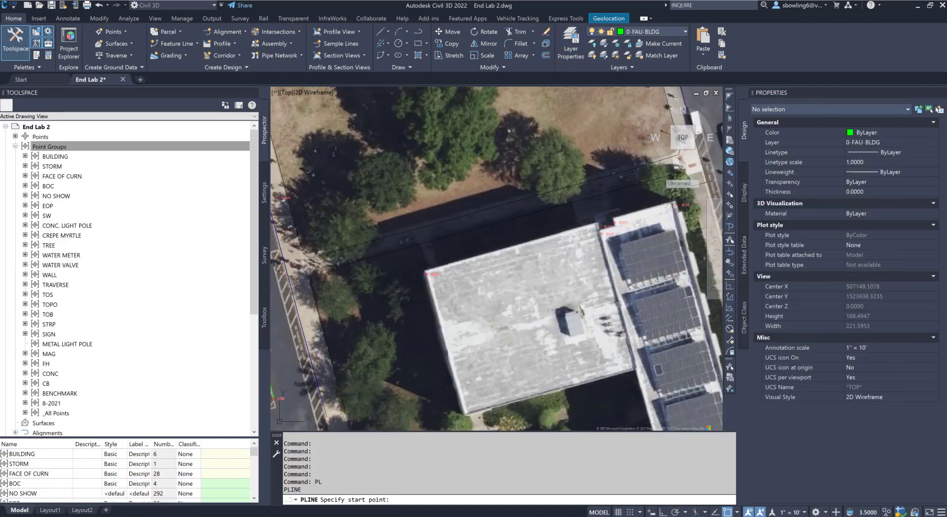
click(428, 274)
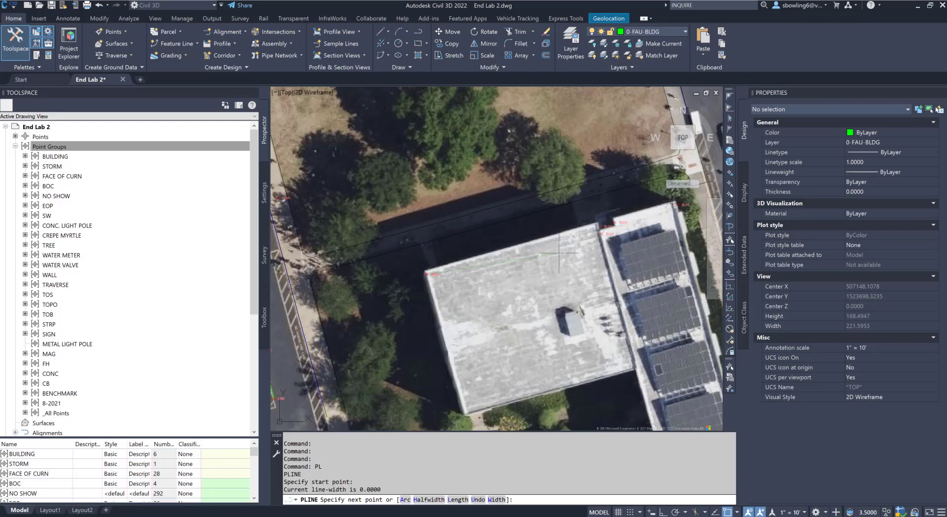
scroll(601, 231, up, 3)
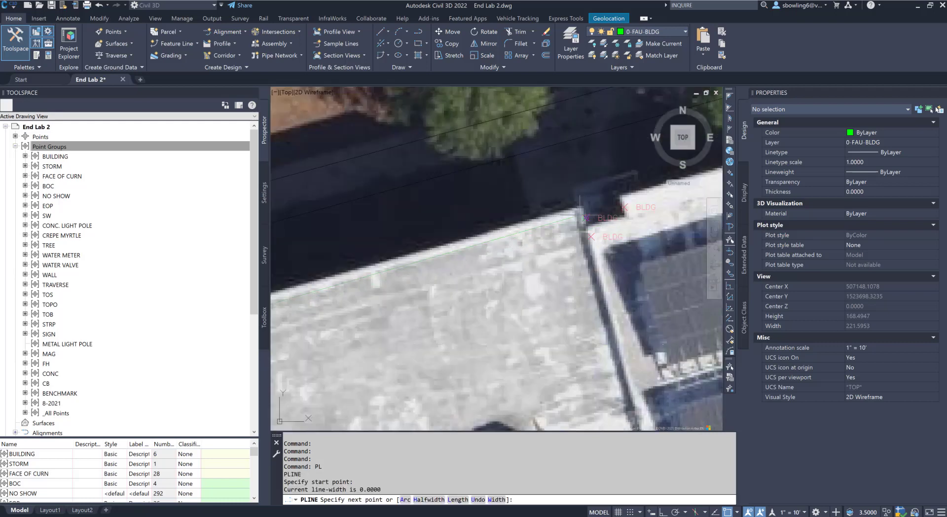
click(583, 218)
click(590, 236)
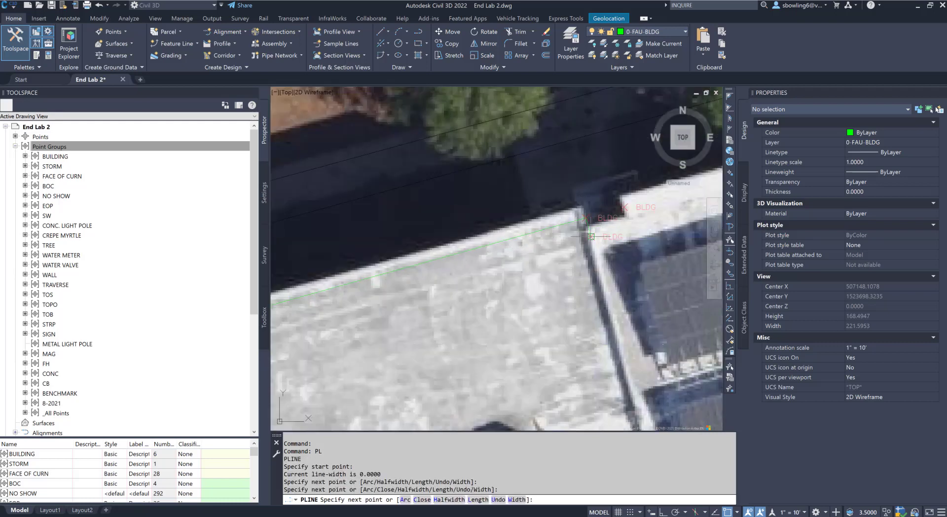
key(Return)
key(Return)
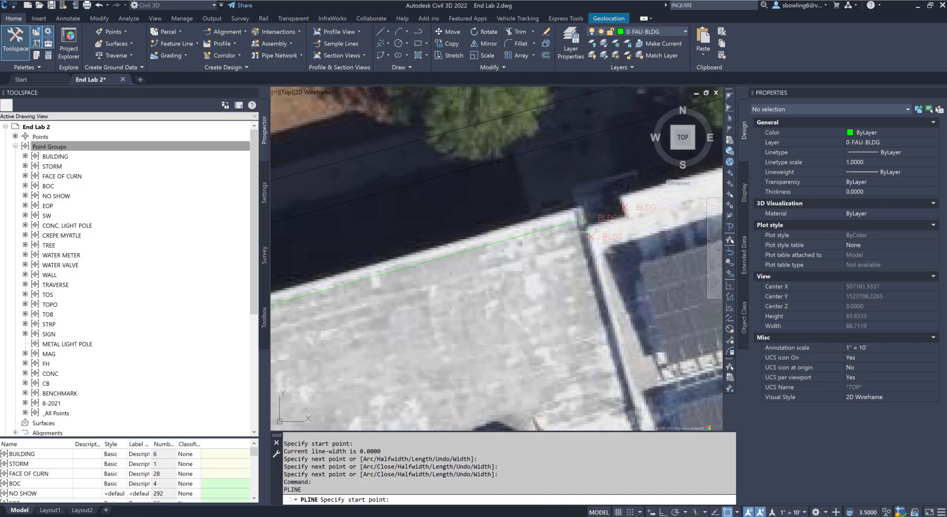
mouse_move(613, 225)
middle_down()
mouse_move(507, 249)
mouse_move(506, 238)
middle_up()
key(Escape)
key(Escape)
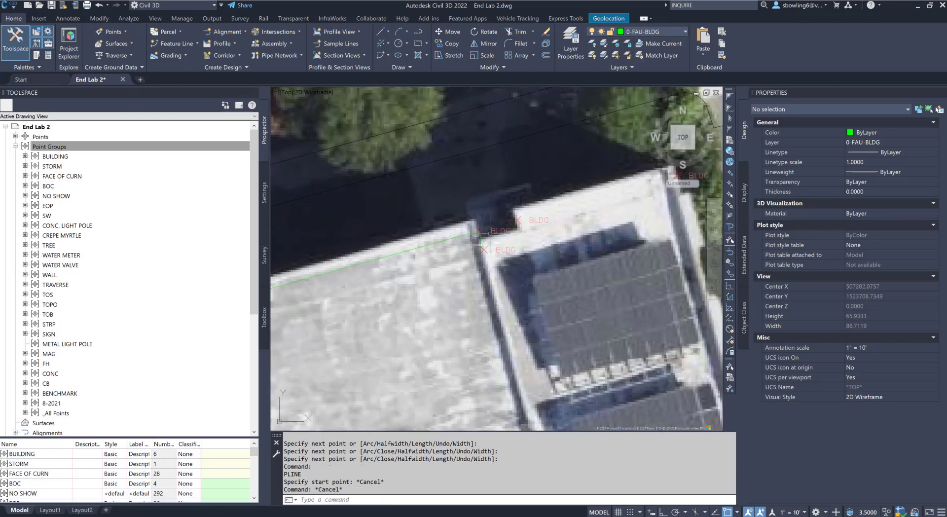
- Explode the building polyline into separate line segments
click(480, 240)
text(x)
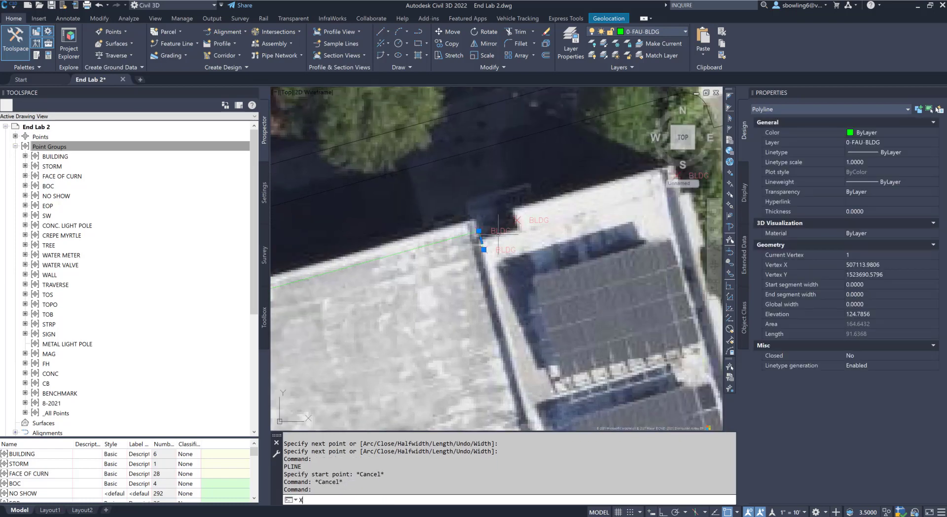
key(Return)
- Copy the short recess segment from its north end to the BLDG point on the recess's east side
click(482, 239)
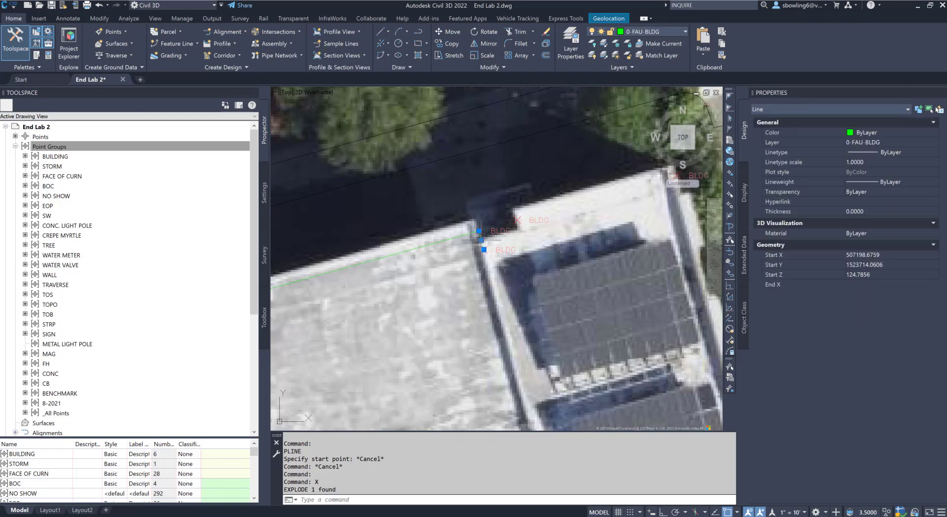
text(co)
key(Return)
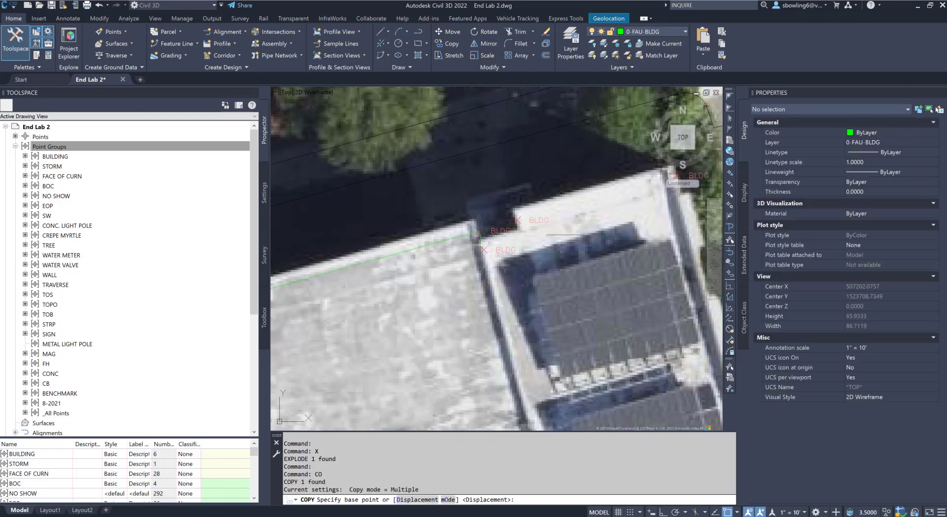
click(477, 231)
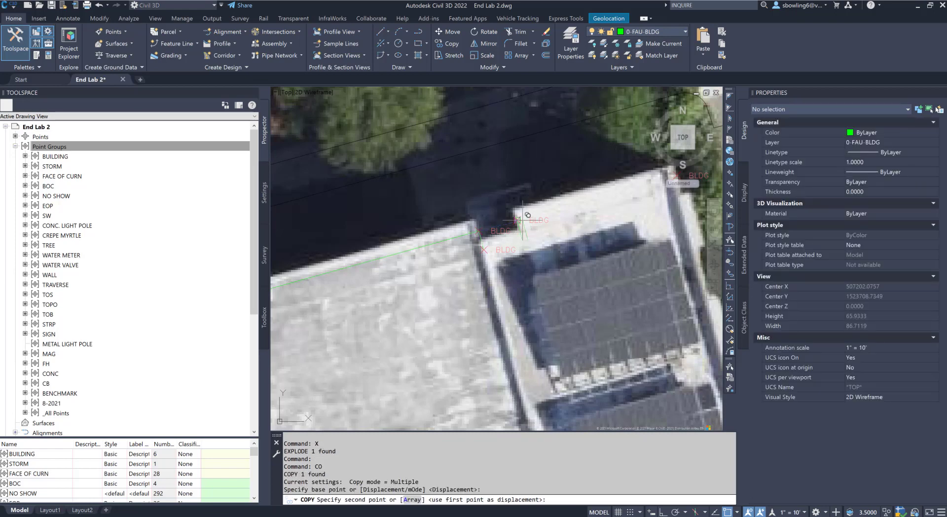
key(Escape)
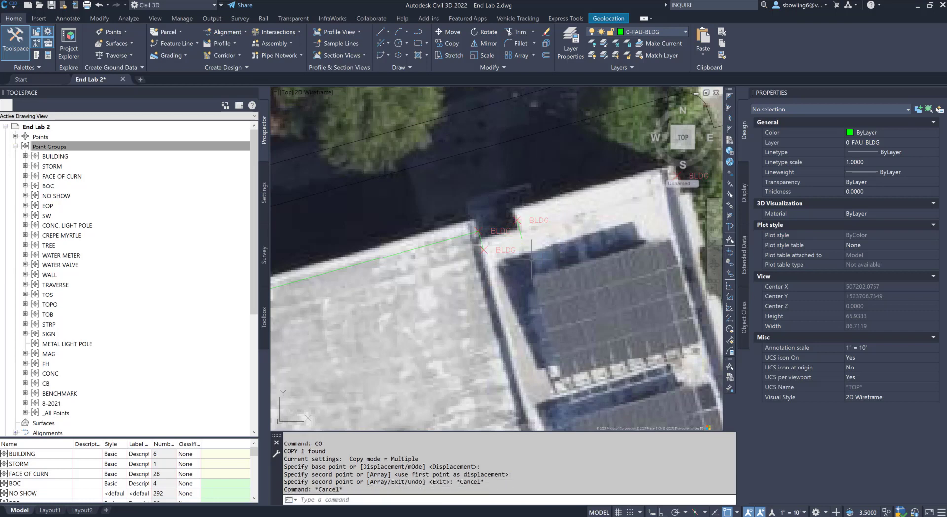
- Draw a polyline closing the recess's south side, from the southern BLDG point to the lower end of the copied segment
text(PL)
key(Return)
click(484, 250)
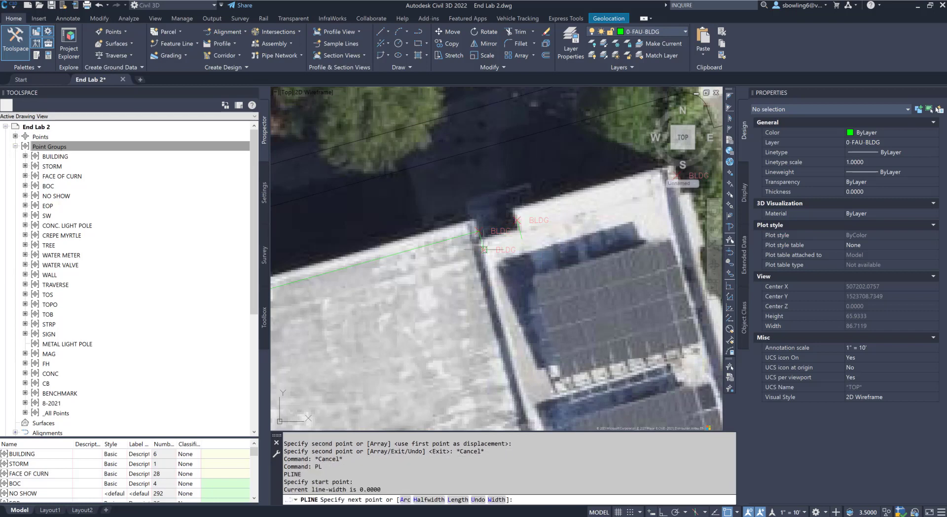
click(536, 242)
key(Escape)
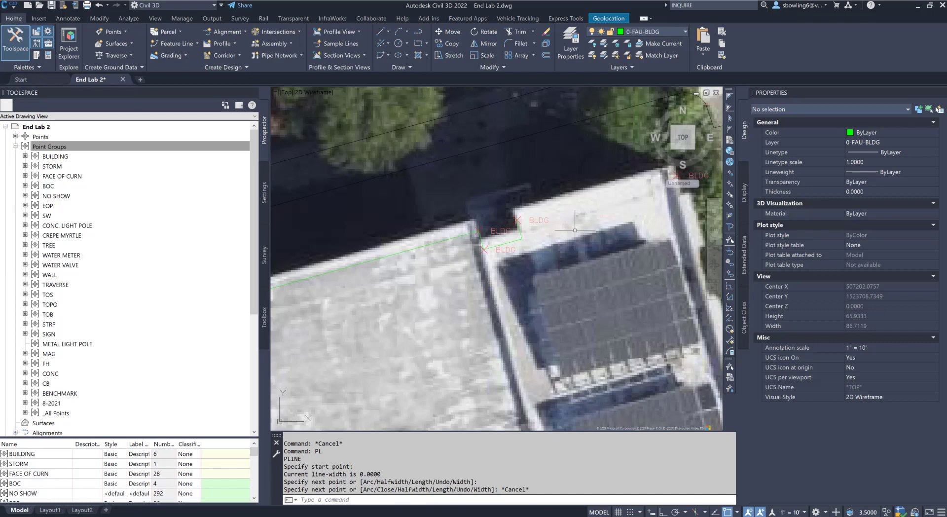
- Draw a polyline from the BLDG point on the recess's east side to the BLDG point at the building's northeast corner
middle_drag(574, 229, 508, 236)
text(PL)
key(Return)
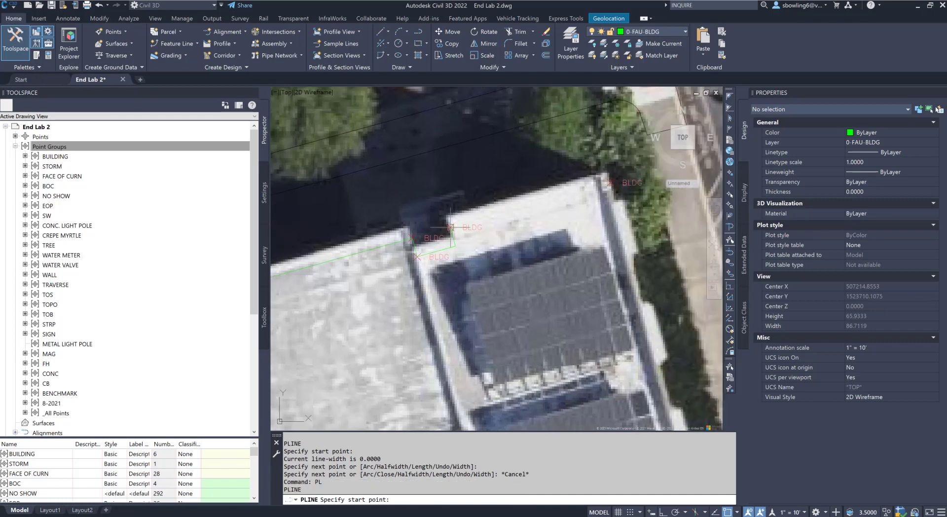
scroll(580, 183, down, 4)
click(581, 184)
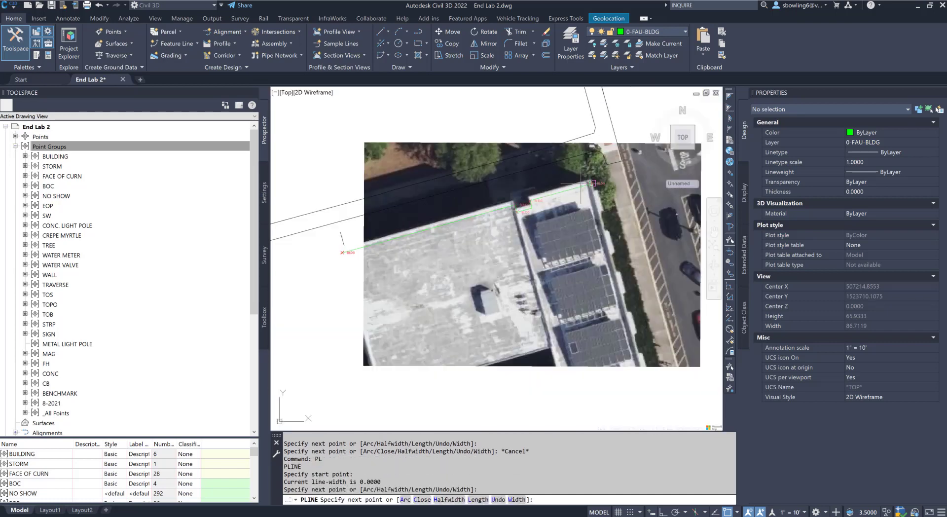
click(581, 184)
key(Escape)
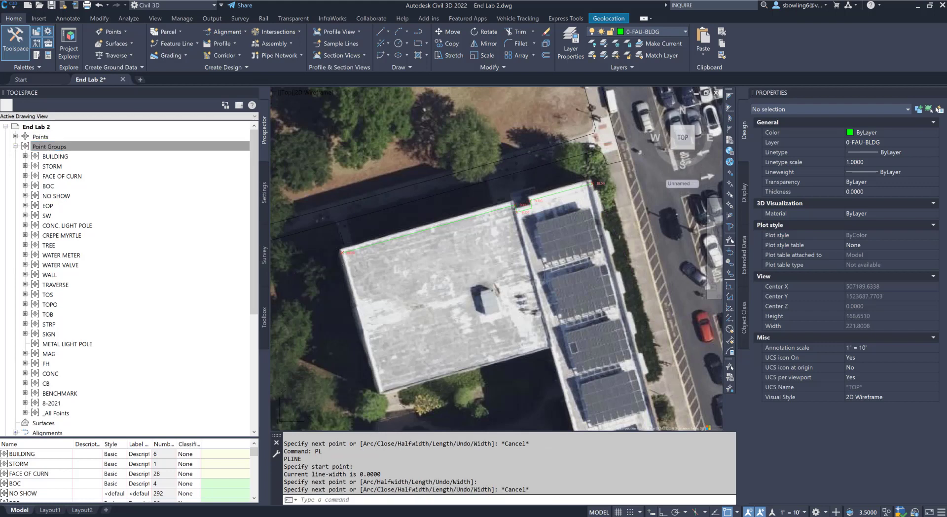
- Stretch the north wall line's west end onto the adjacent BLDG point just northwest of it at the building's northwest corner
scroll(339, 254, up, 8)
key(Escape)
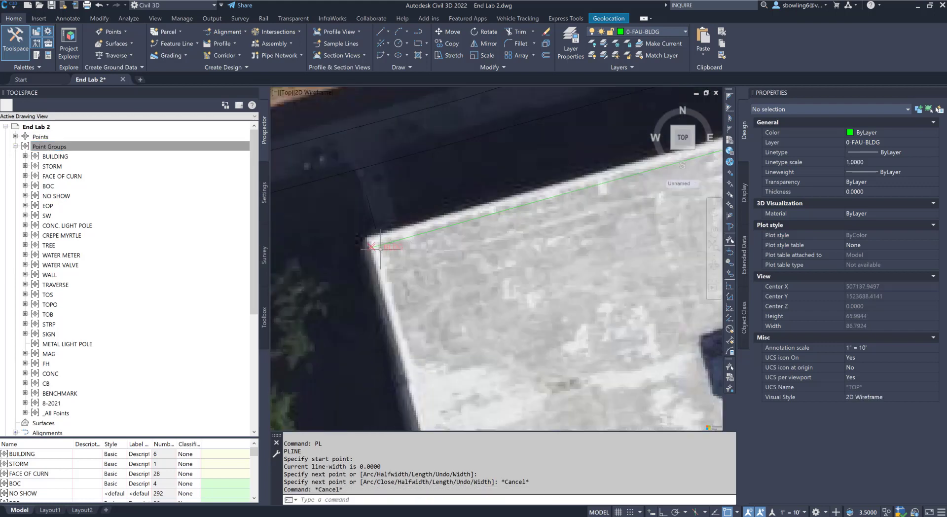
click(380, 235)
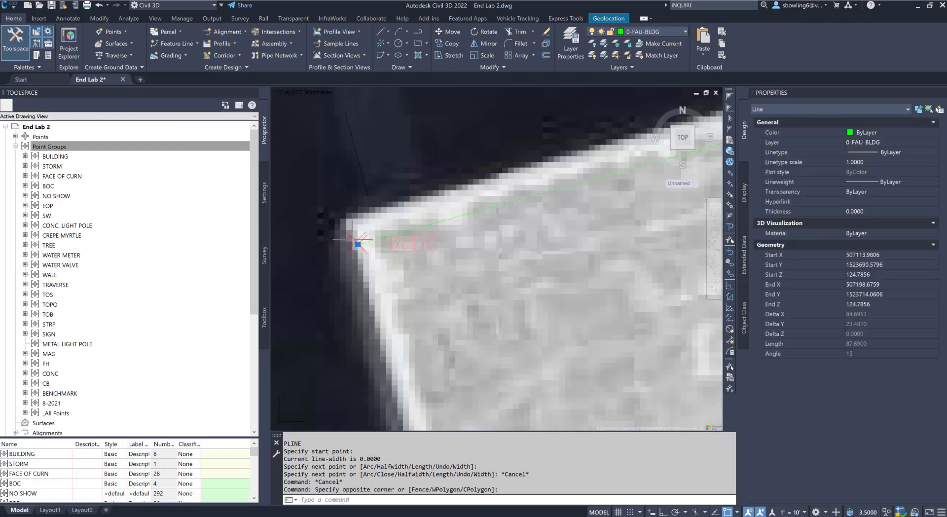
scroll(369, 244, up, 4)
scroll(369, 245, up, 4)
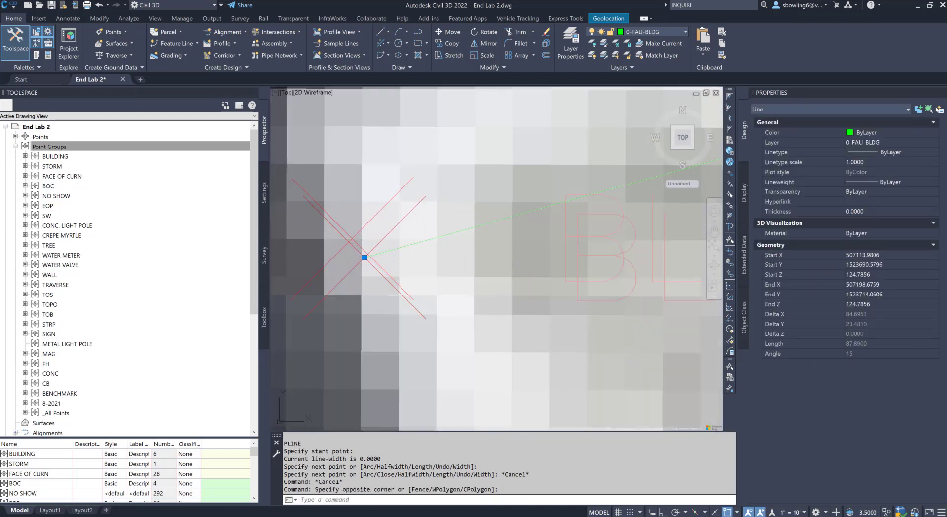
click(363, 257)
click(351, 238)
key(Escape)
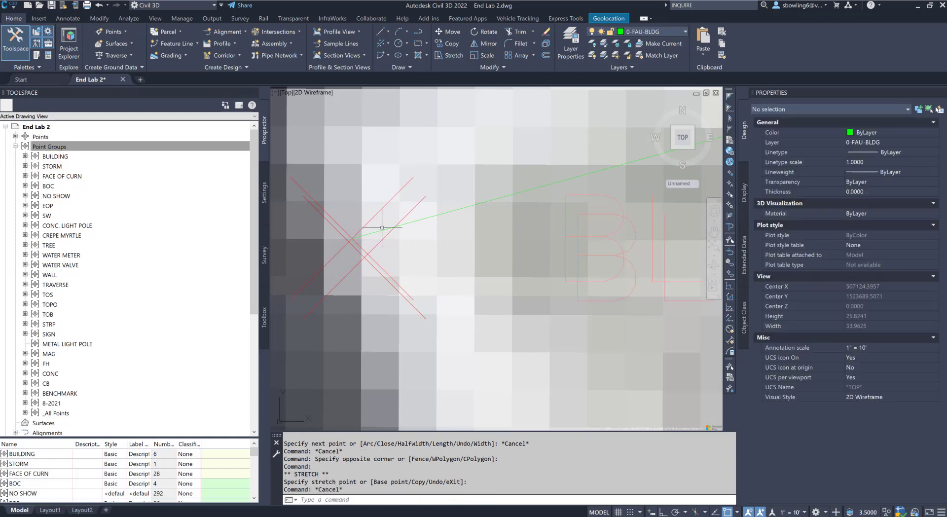
- Measure the gap between the two overlapping northwest corner points with a temporary polyline and delete it
text(PL)
key(Return)
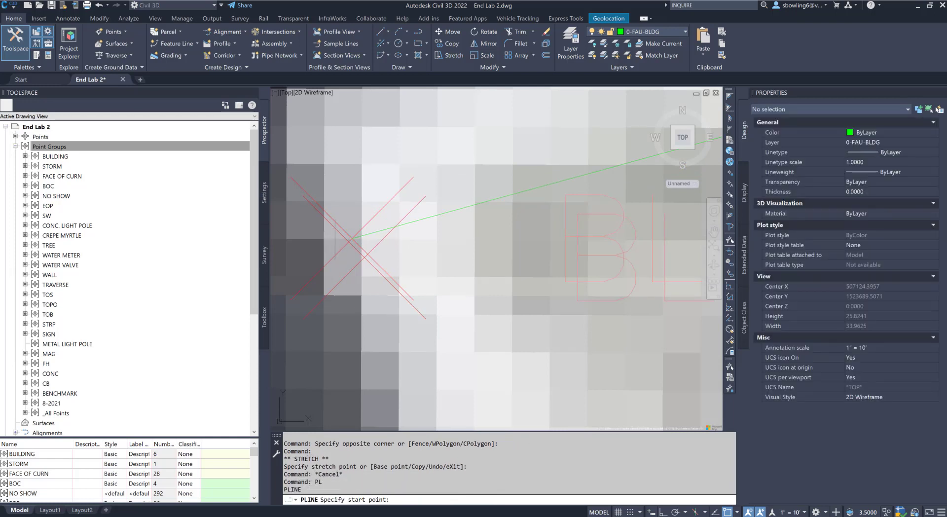
click(351, 238)
click(365, 257)
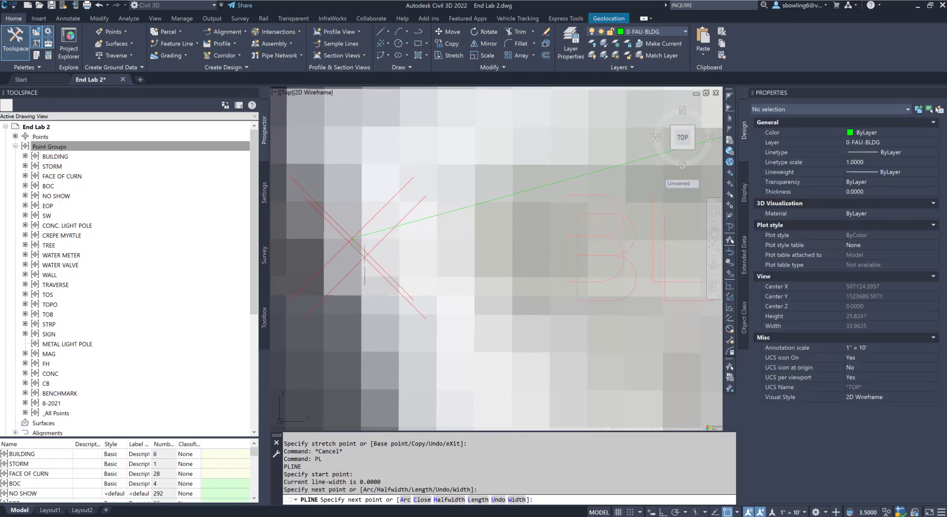
key(Escape)
click(358, 248)
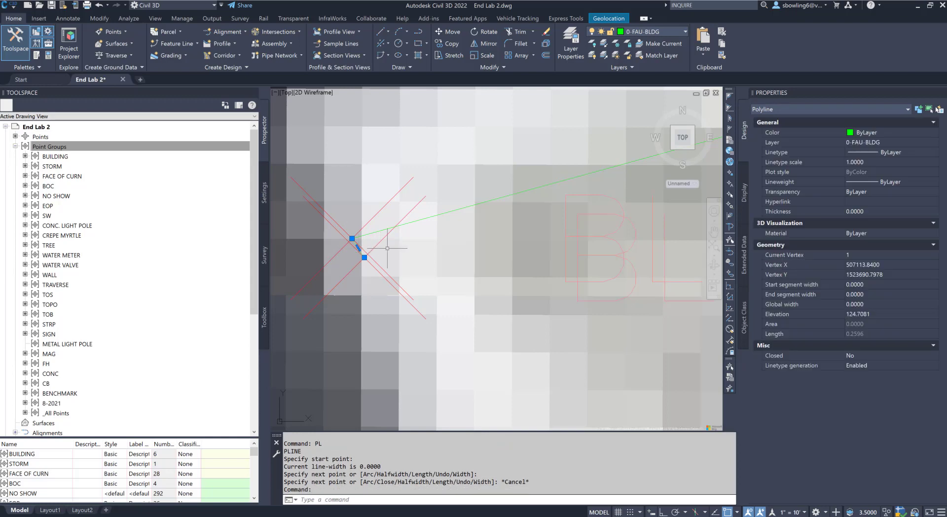
key(Delete)
- Inspect the elevation and coordinates of the BLDG point at the west end of the north wall line
click(351, 238)
scroll(350, 252, down, 3)
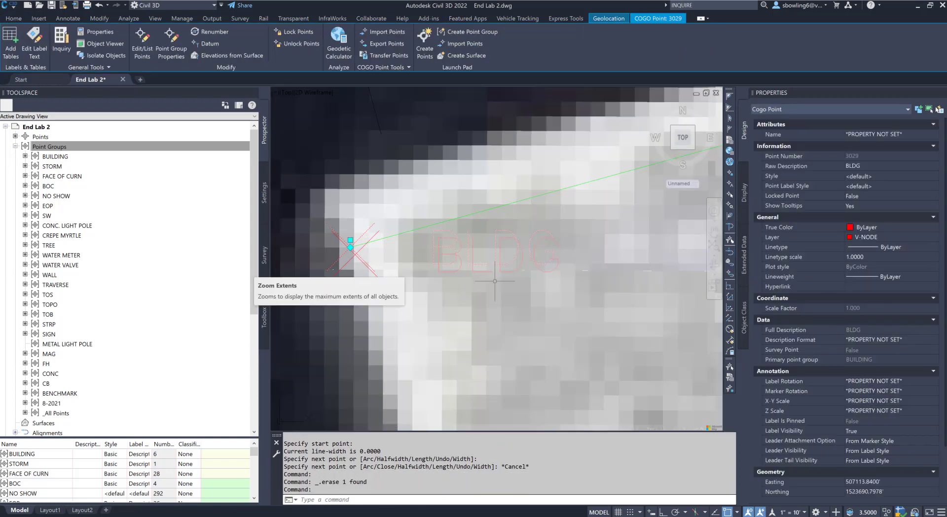
scroll(874, 459, down, 3)
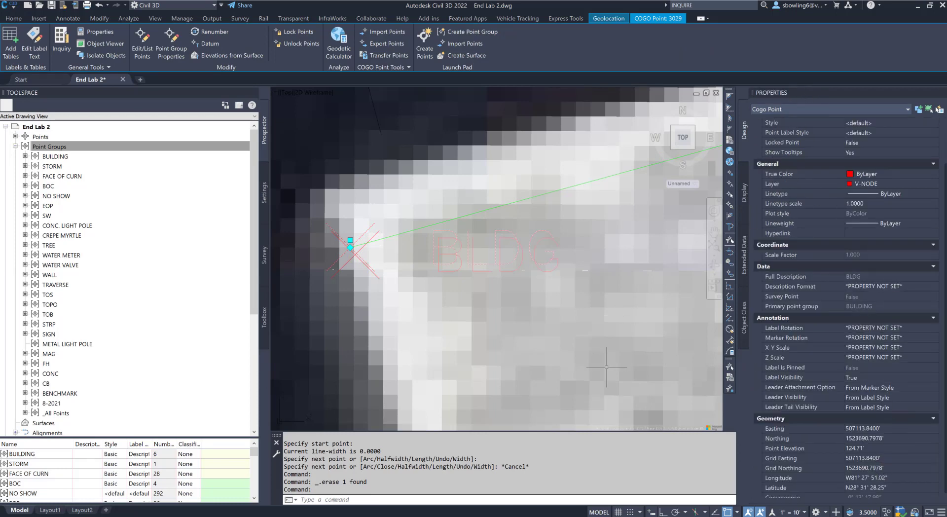
- Close and reopen the properties display for the selected corner point, and collapse its Information section
click(941, 92)
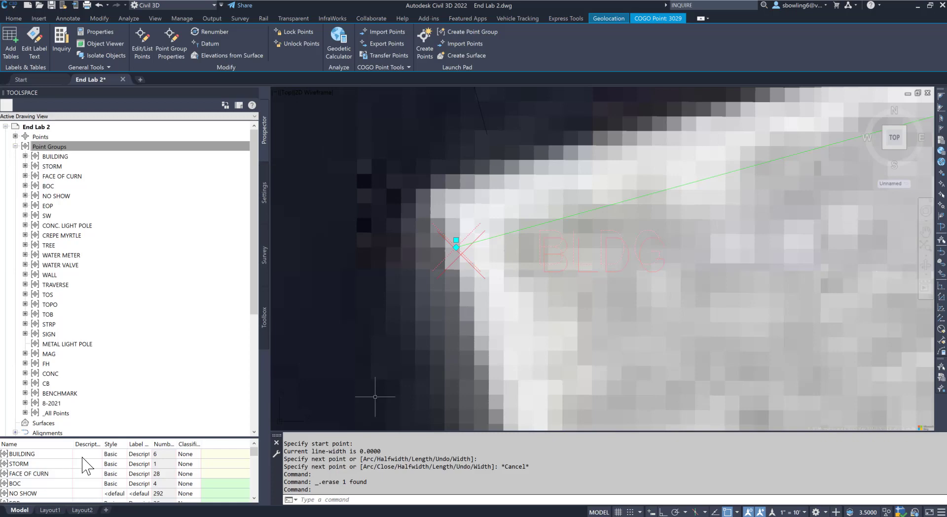
click(335, 496)
text(PR)
key(Return)
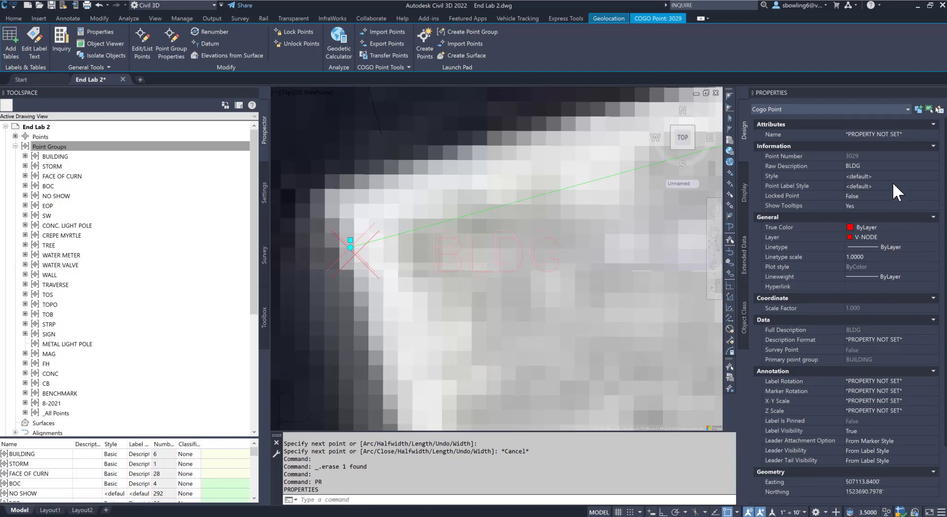
click(933, 147)
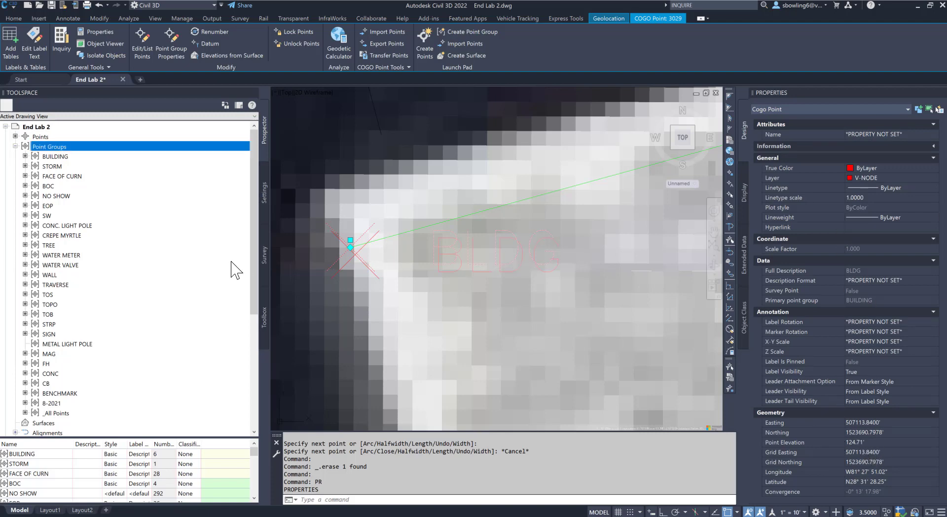
- Inspect the elevation and coordinates of the second, overlapping BLDG point at the building's northwest corner
scroll(343, 282, down, 3)
key(Escape)
scroll(339, 283, up, 3)
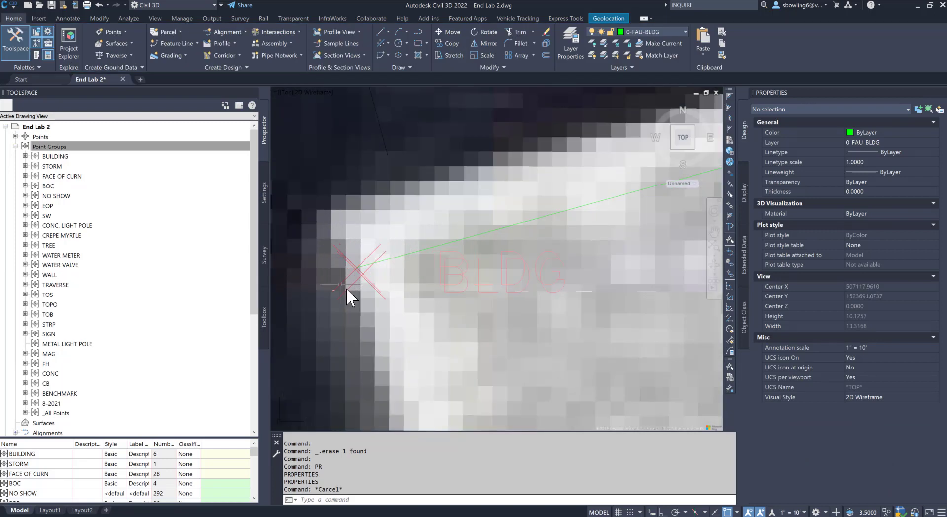
click(340, 284)
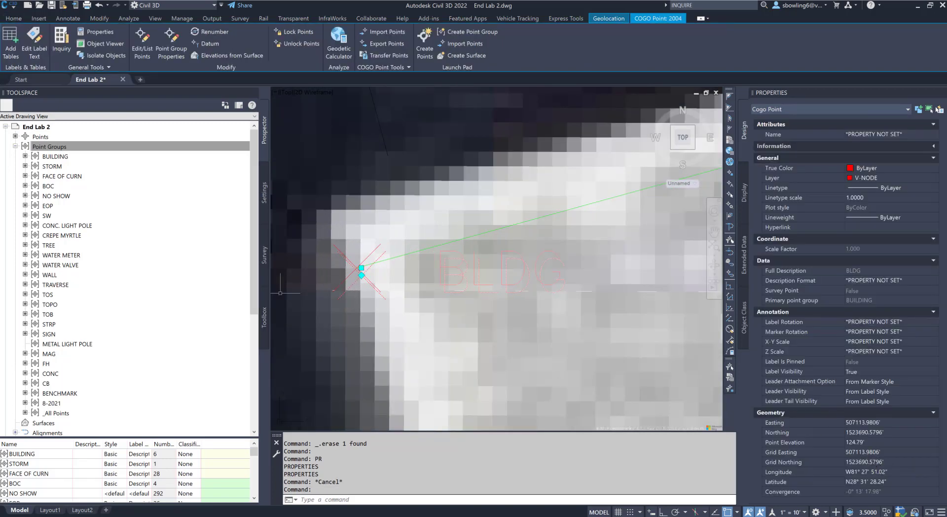
scroll(298, 318, up, 5)
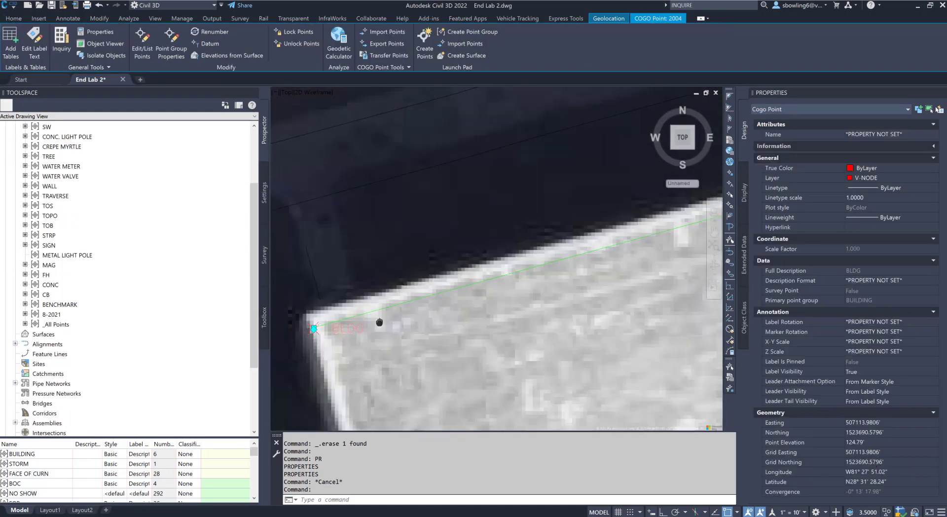
scroll(443, 318, down, 6)
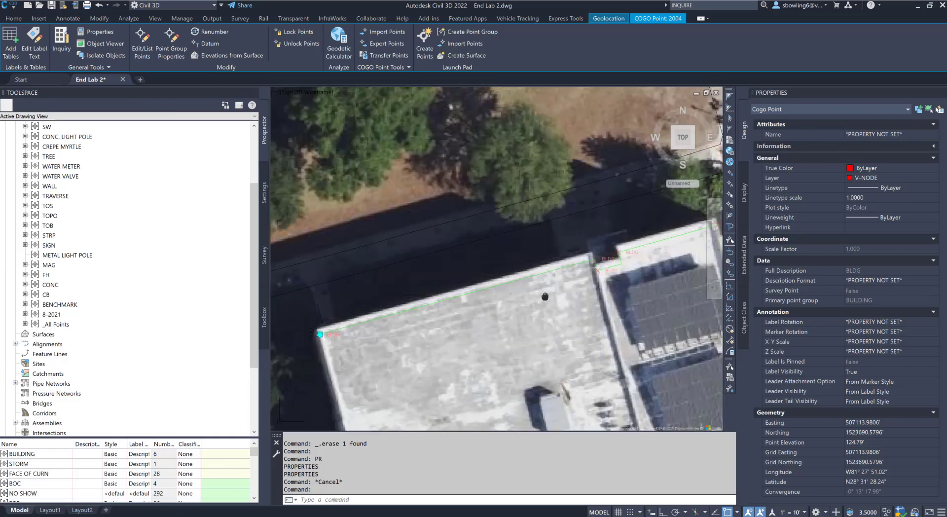
key(Escape)
- Inspect the elevations and coordinates of the three BLDG points around the north wall recess, one after another
scroll(510, 299, up, 2)
click(511, 299)
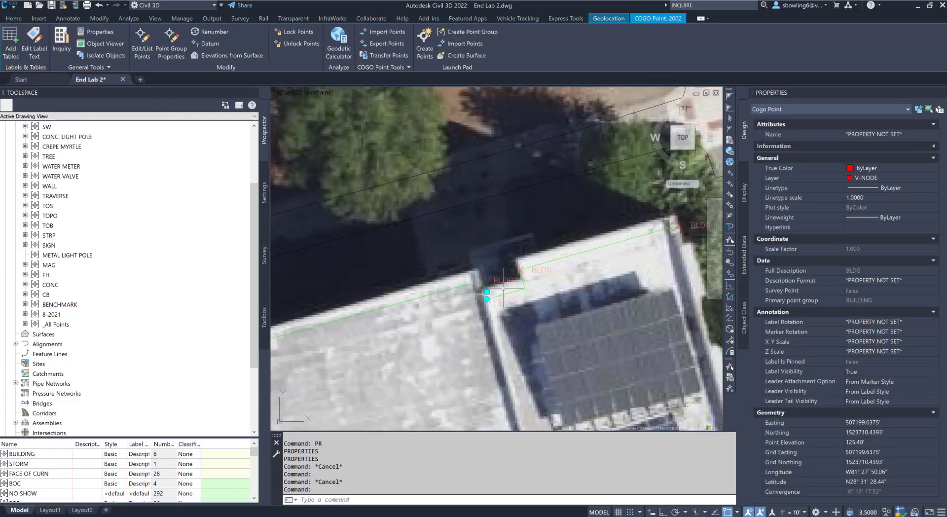
key(Escape)
click(498, 276)
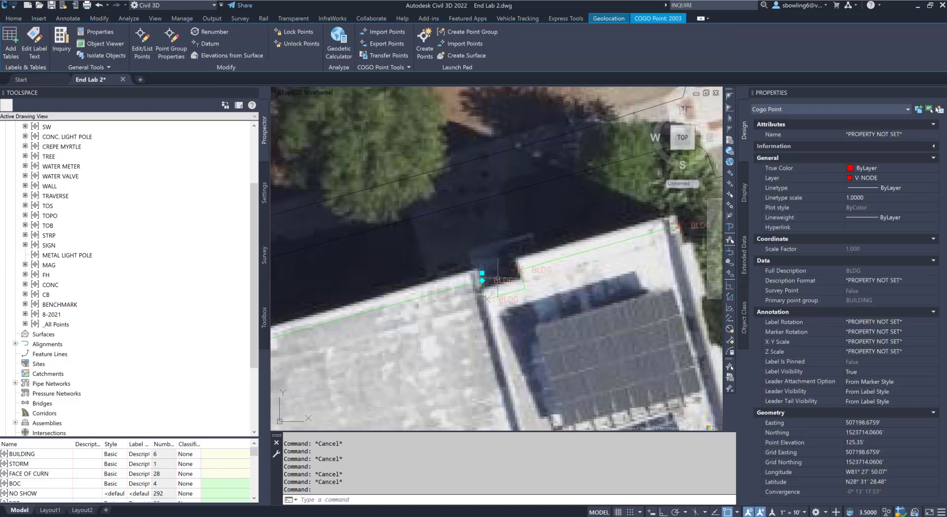
key(Escape)
click(540, 271)
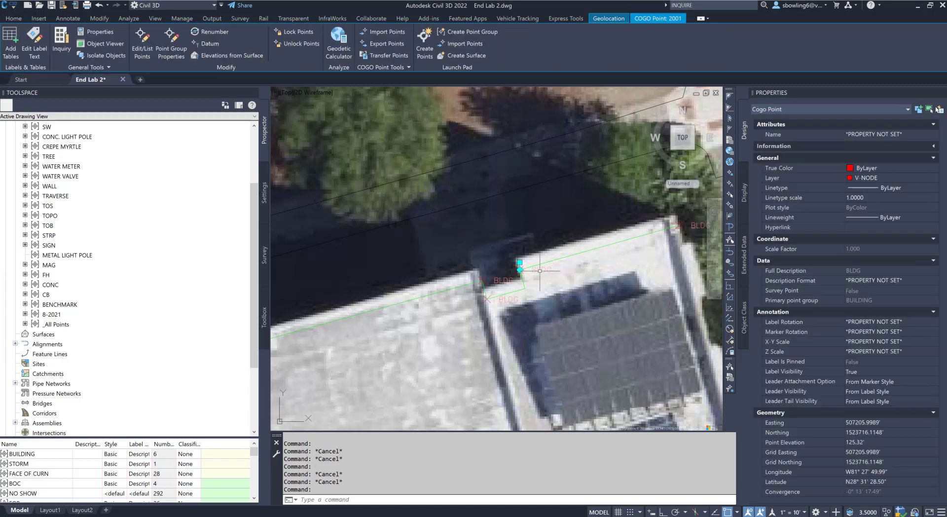
middle_drag(662, 247, 565, 264)
key(Escape)
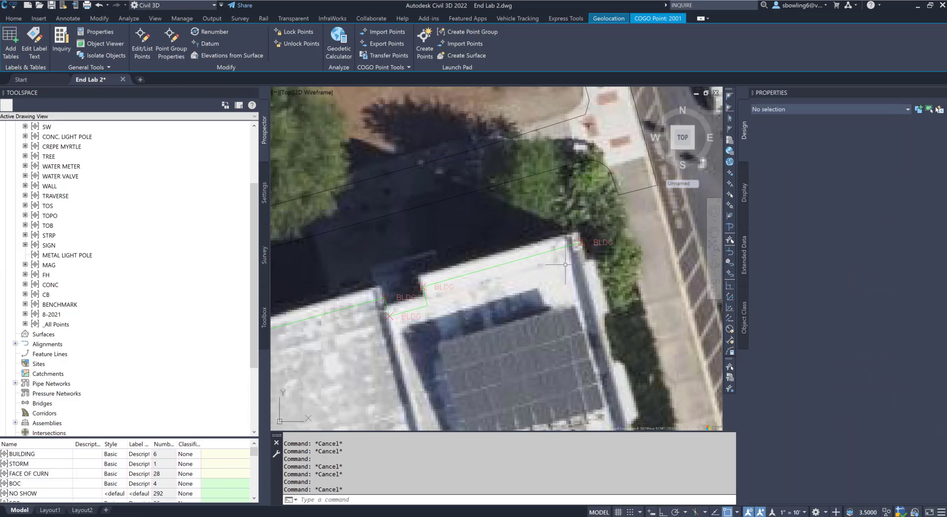
- Inspect the elevation and coordinates of the BLDG point at the building's northeast corner
click(597, 242)
key(Escape)
click(598, 241)
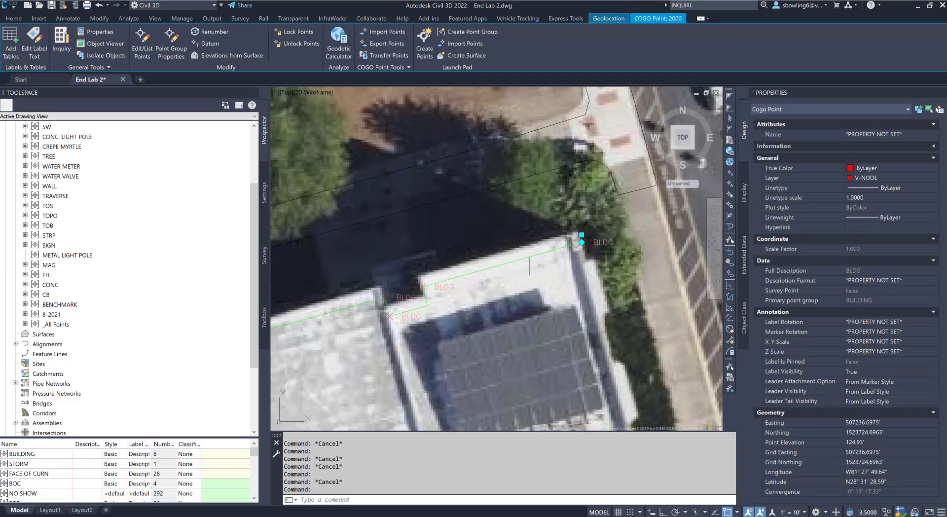
key(Escape)
- Review the elevations of the northwest corner BLDG point and the recess's southern BLDG point again
scroll(597, 241, down, 5)
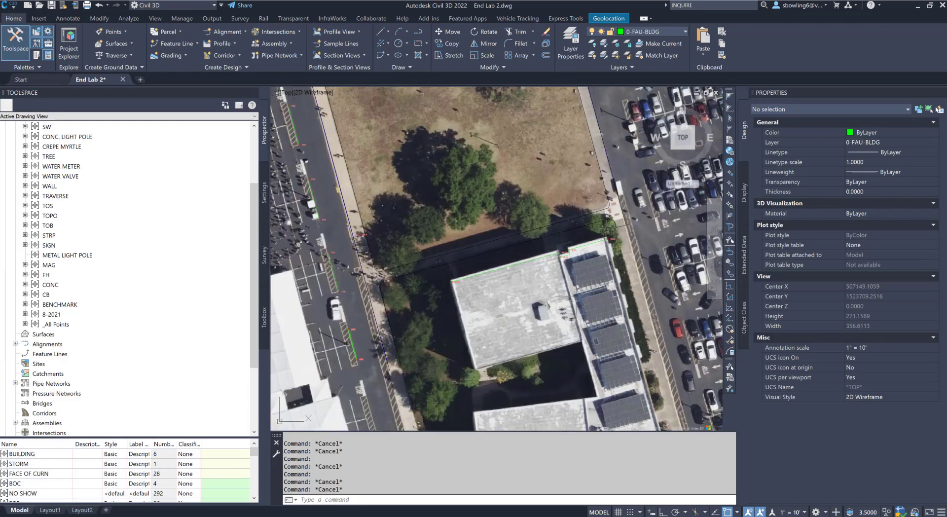
scroll(574, 296, up, 2)
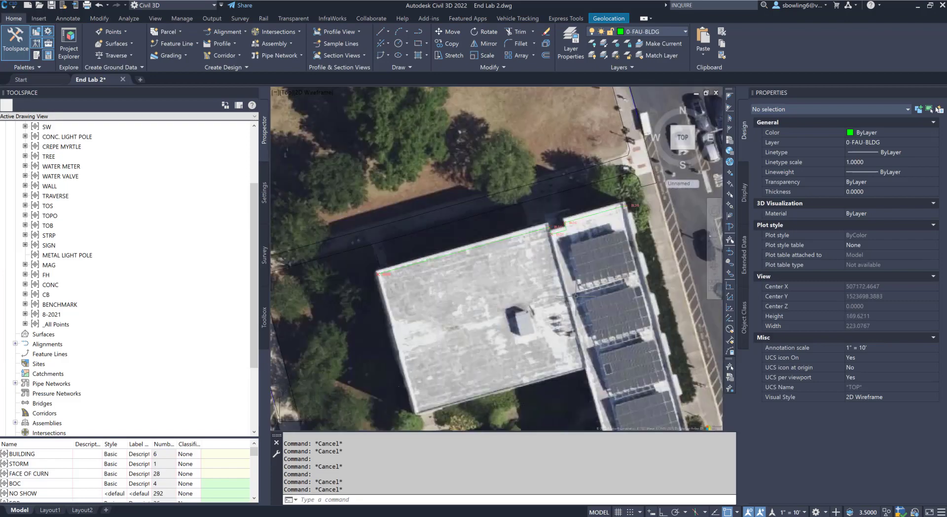
click(390, 274)
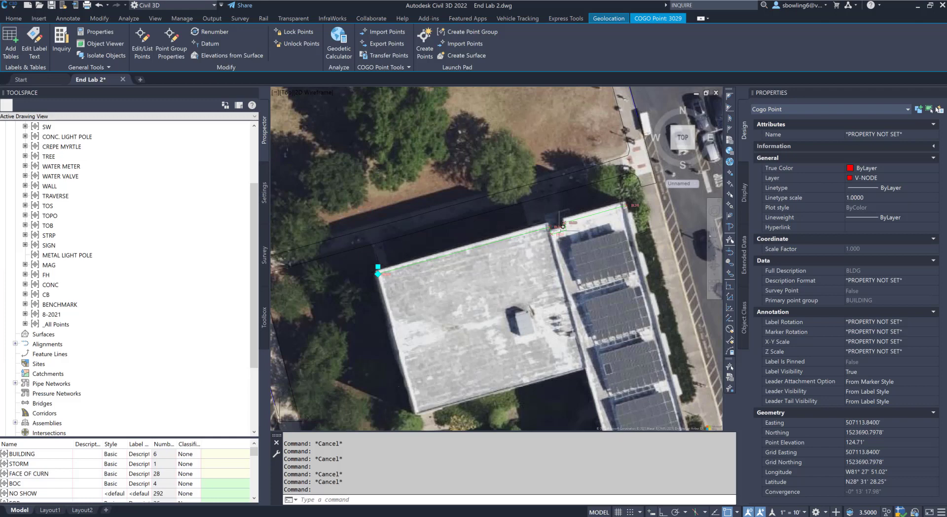
key(Escape)
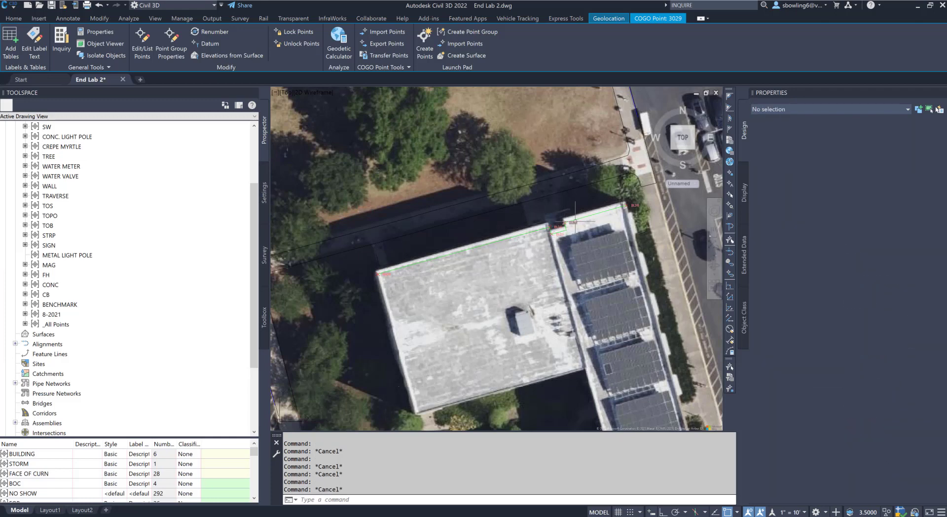
scroll(567, 231, up, 2)
click(556, 238)
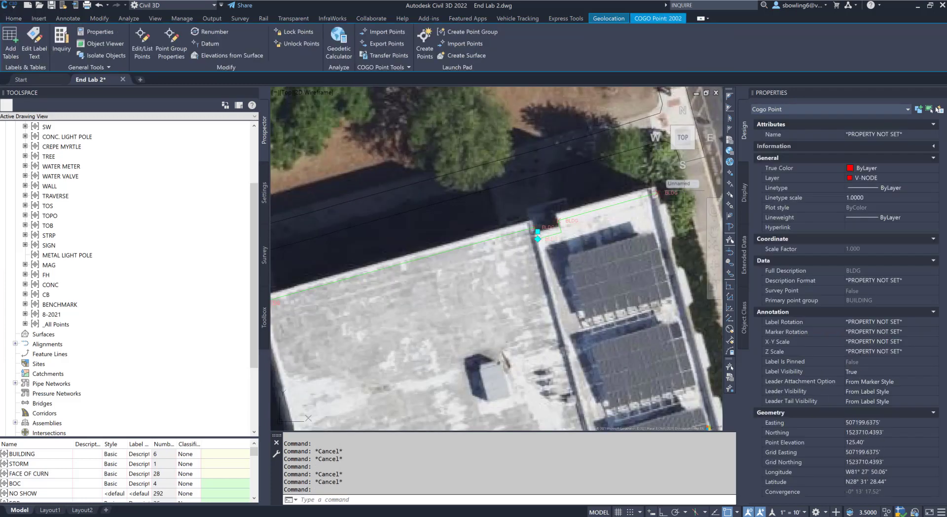
key(Escape)
- Review the northeast corner BLDG point's elevation again for comparison along the north wall
click(670, 192)
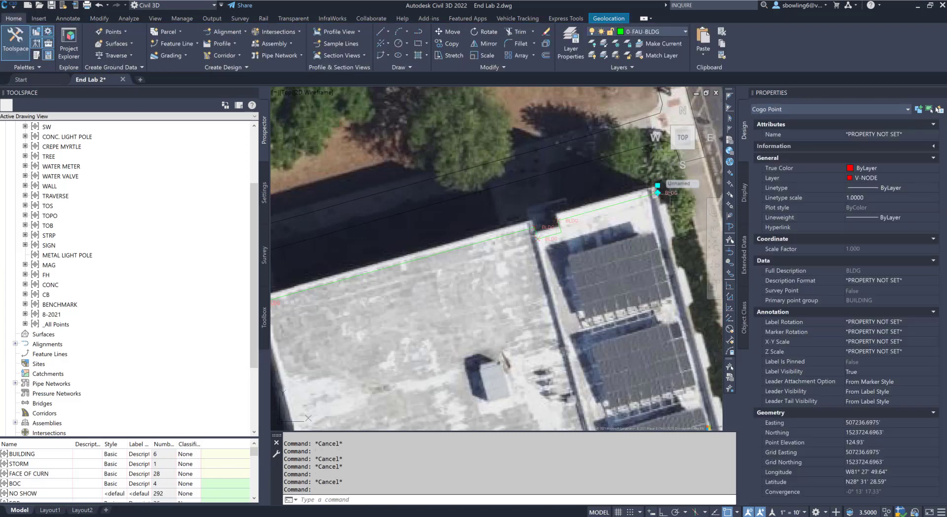
scroll(614, 241, down, 2)
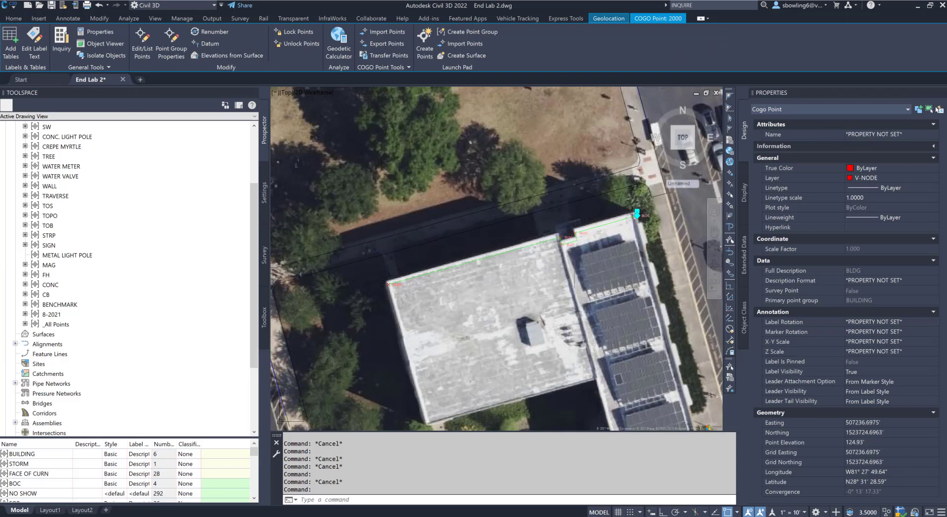
scroll(572, 266, up, 2)
key(Escape)
key(Escape)
- Check the recess's southern BLDG point elevation once more and view its surroundings toward the western sidewalk
click(570, 240)
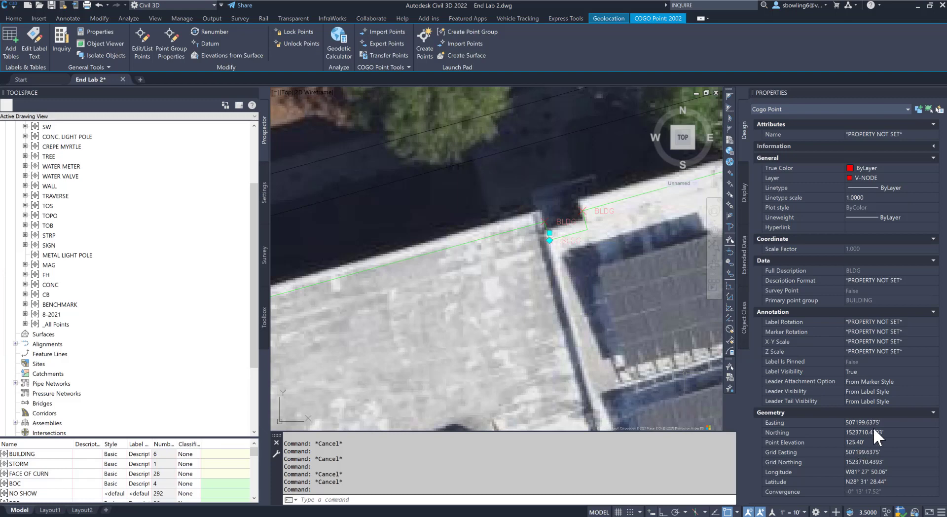
scroll(561, 269, down, 4)
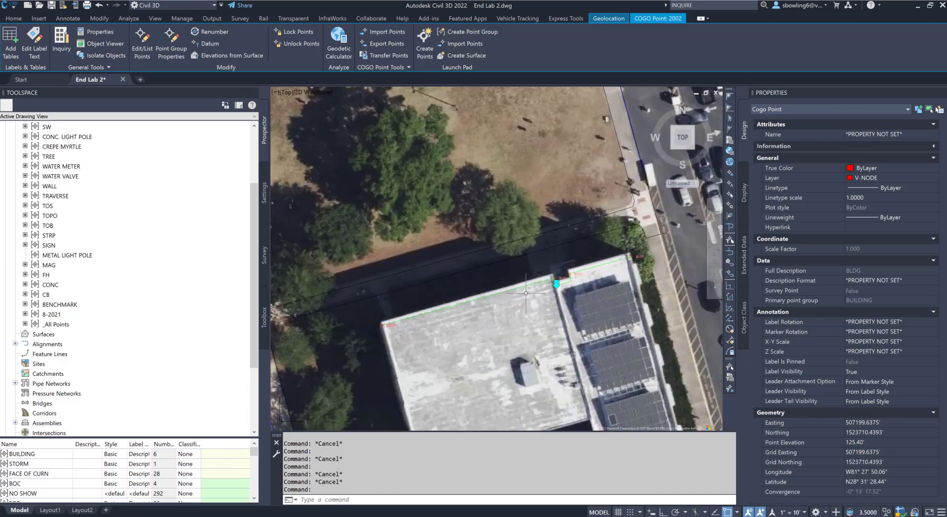
scroll(590, 247, down, 2)
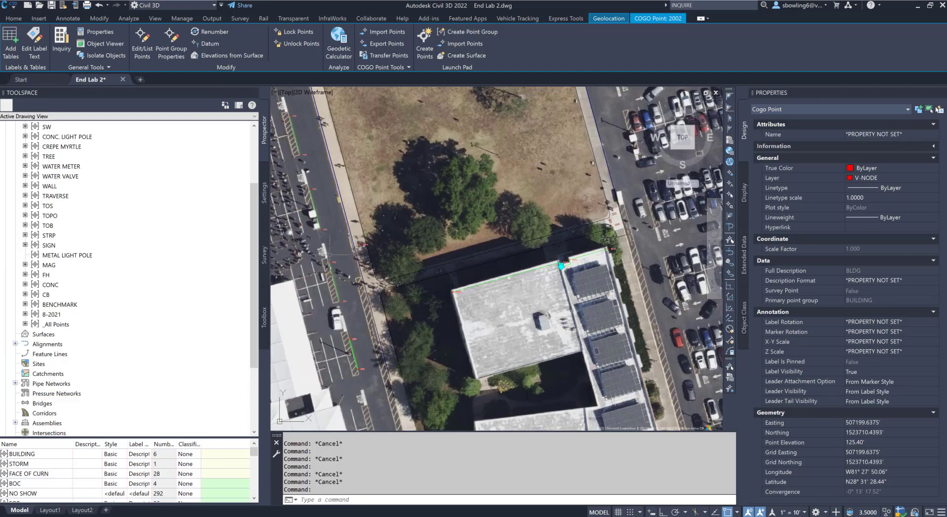
scroll(532, 180, up, 8)
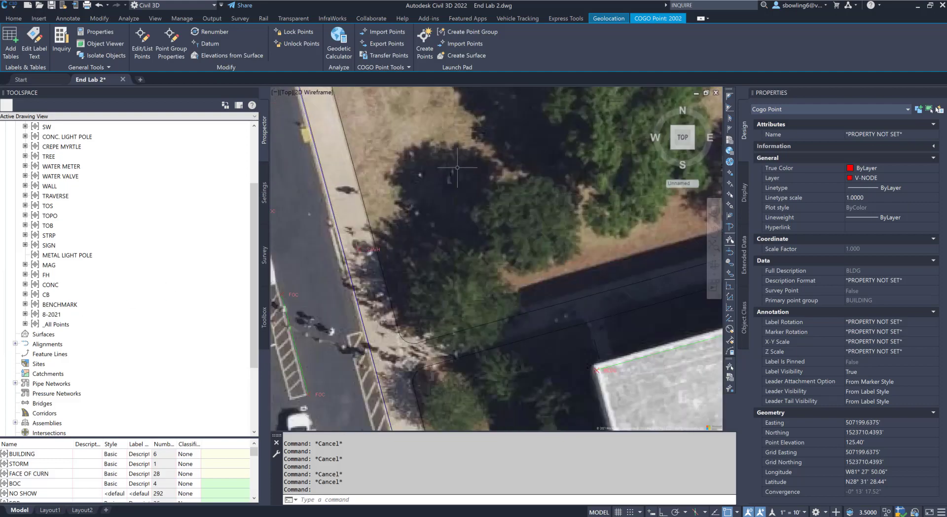
- Examine the surroundings of the SWMH point on the western sidewalk near the building
scroll(533, 180, down, 5)
scroll(320, 319, up, 5)
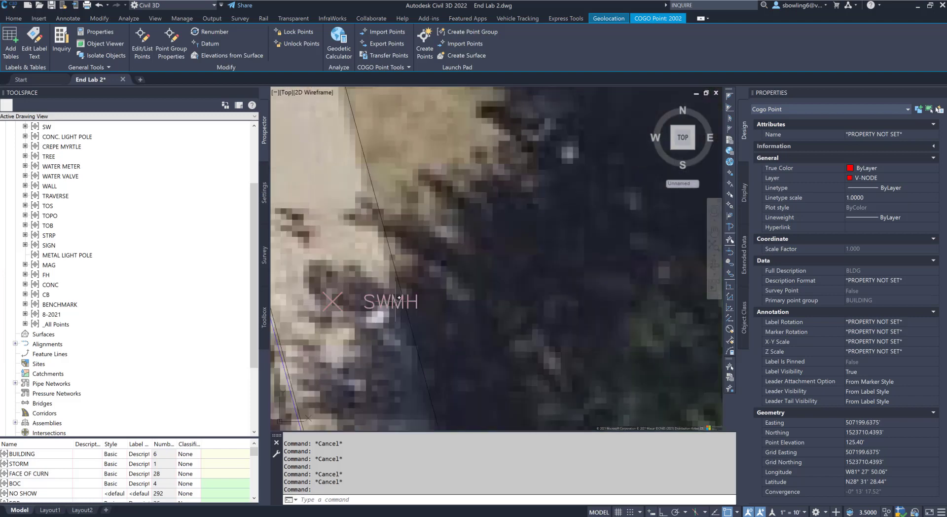
scroll(355, 296, down, 1)
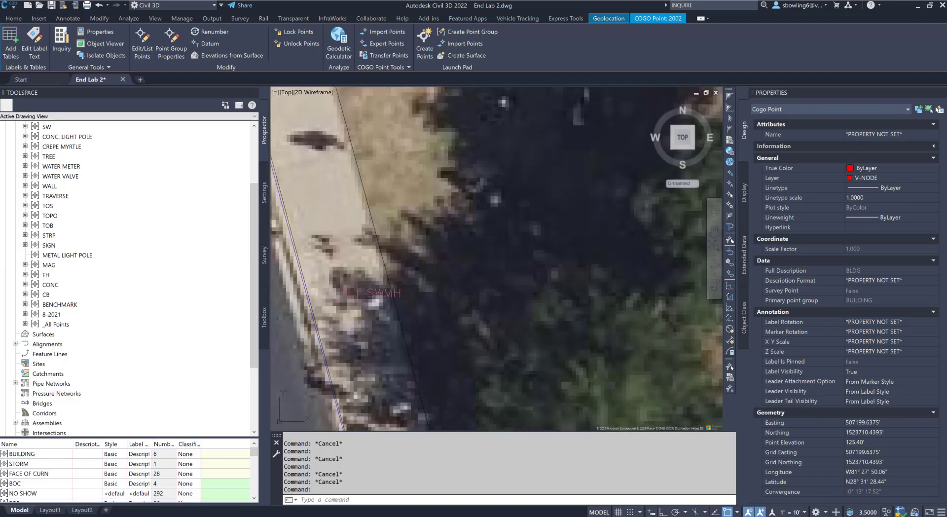
scroll(367, 274, down, 3)
scroll(365, 274, down, 2)
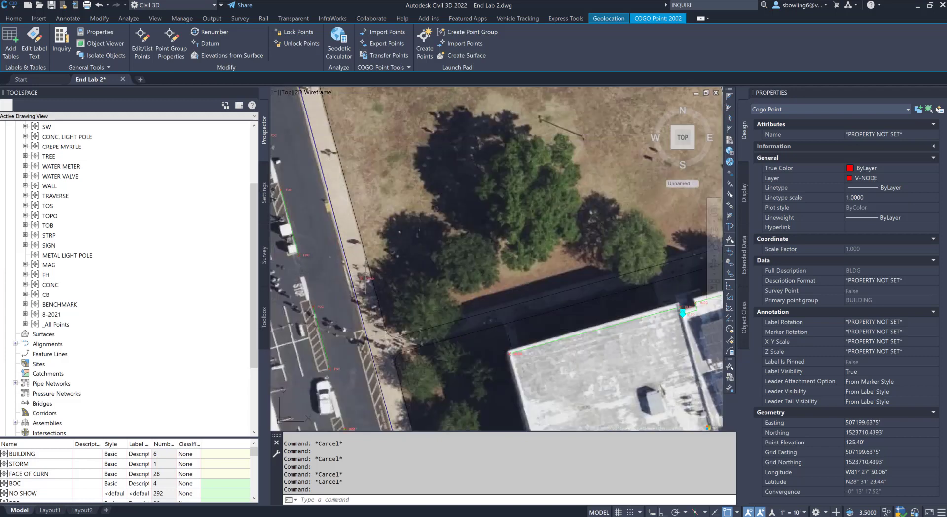
scroll(366, 274, up, 5)
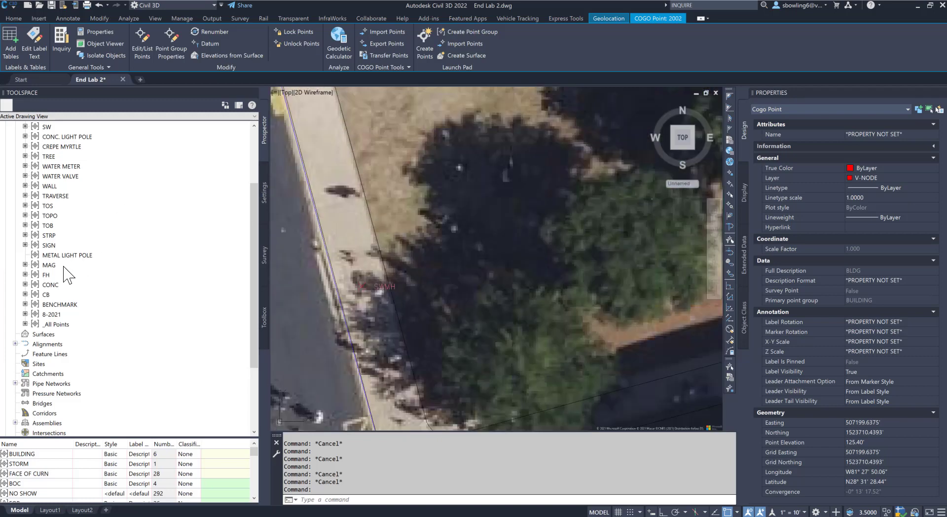
- Move the CB point group to the top of the point group display order and apply the change
scroll(62, 172, up, 3)
click(44, 147)
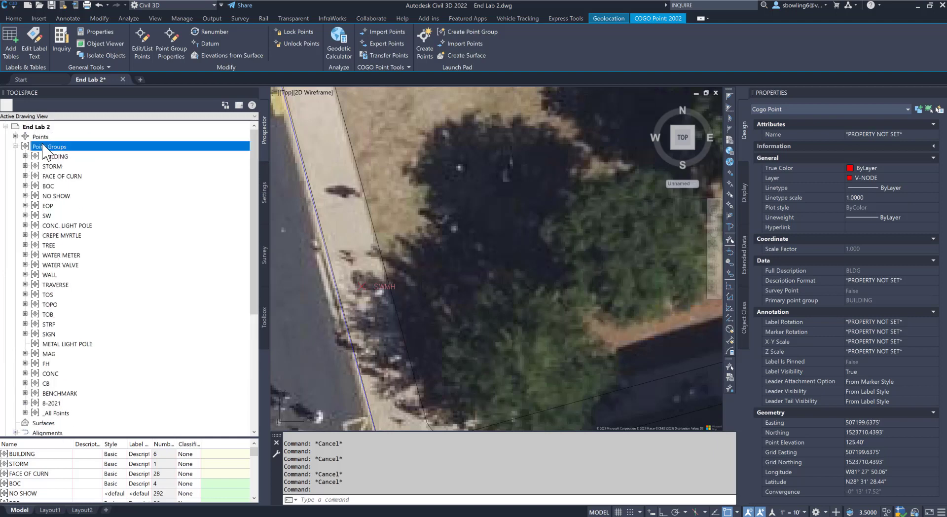
right_click(57, 147)
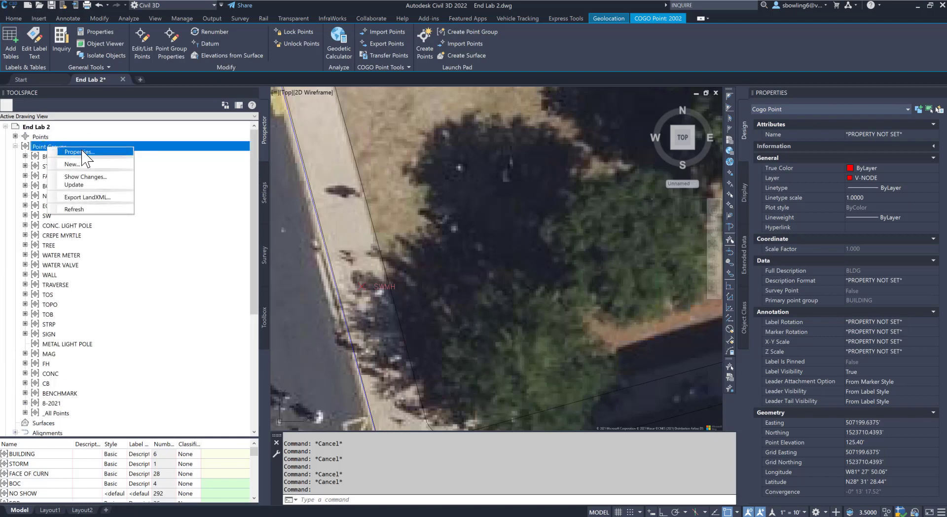
click(79, 152)
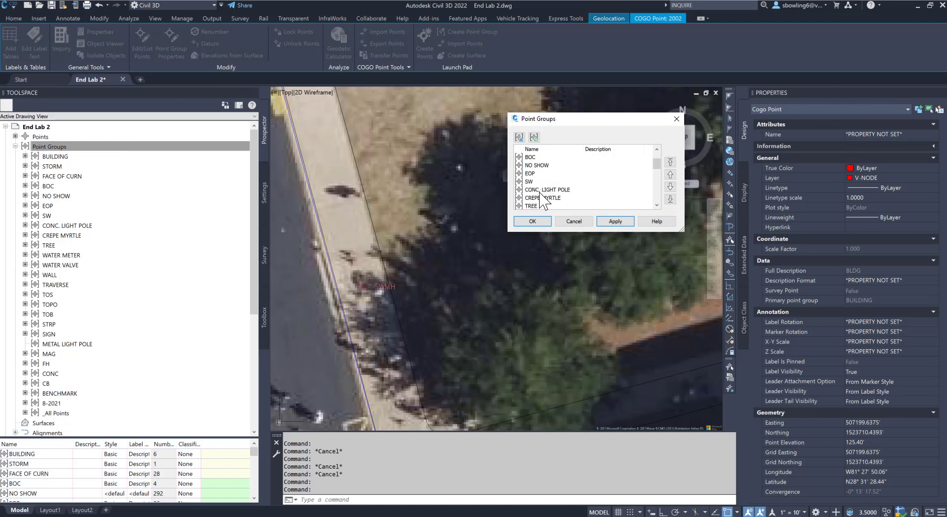
scroll(540, 188, up, 3)
scroll(552, 180, down, 3)
click(561, 174)
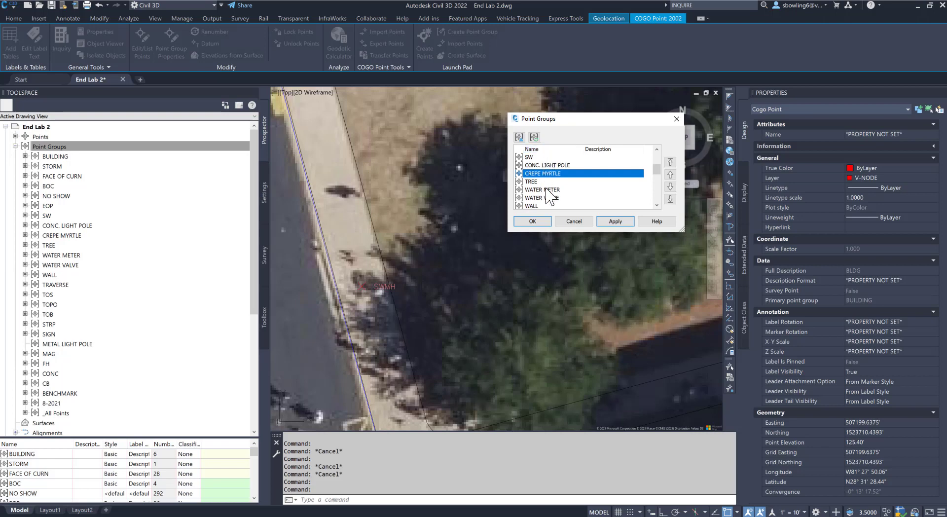
scroll(557, 200, down, 2)
scroll(560, 202, down, 2)
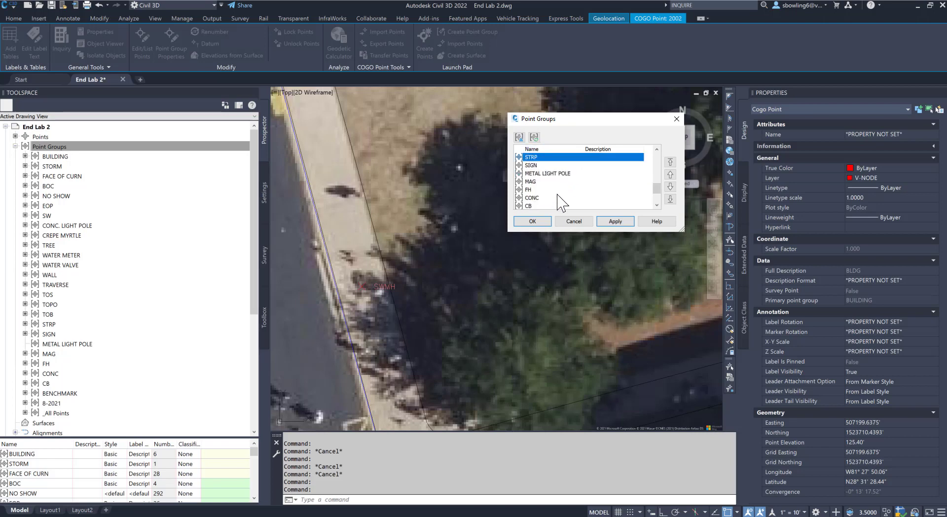
click(542, 206)
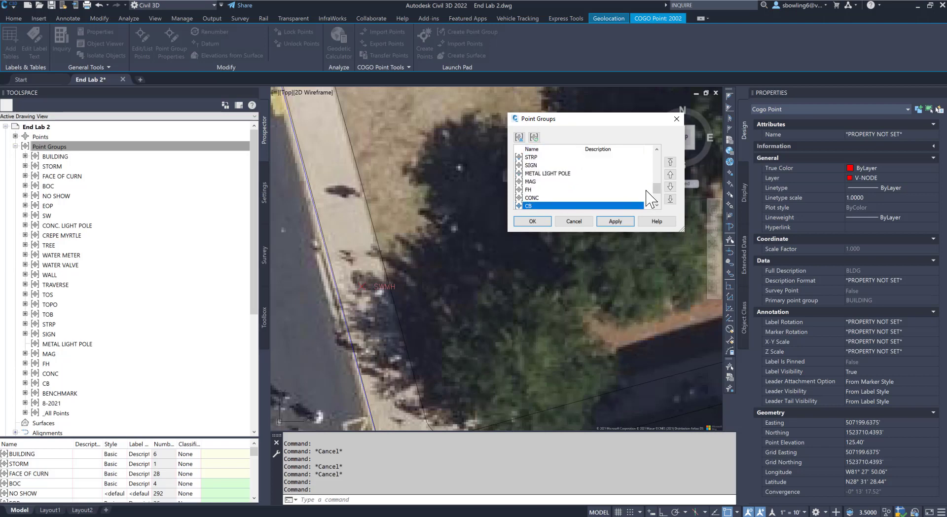
click(669, 162)
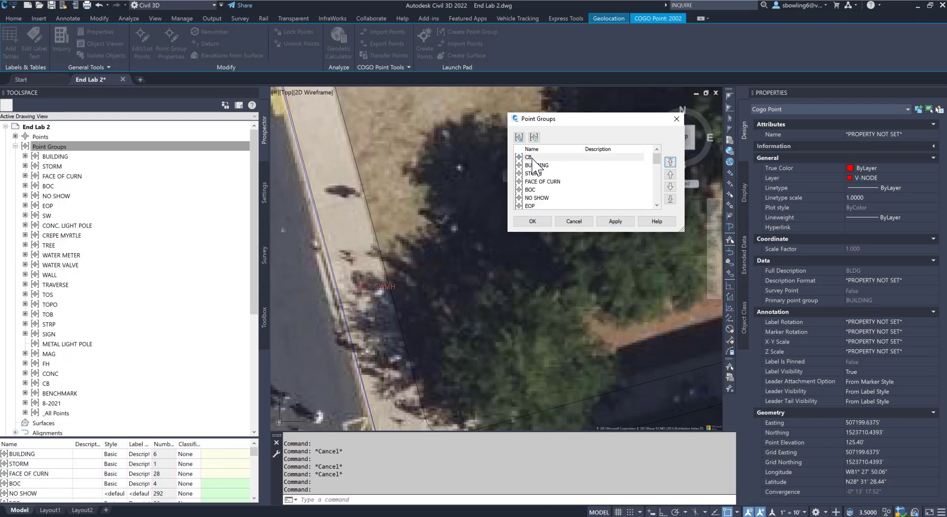
click(614, 220)
click(532, 222)
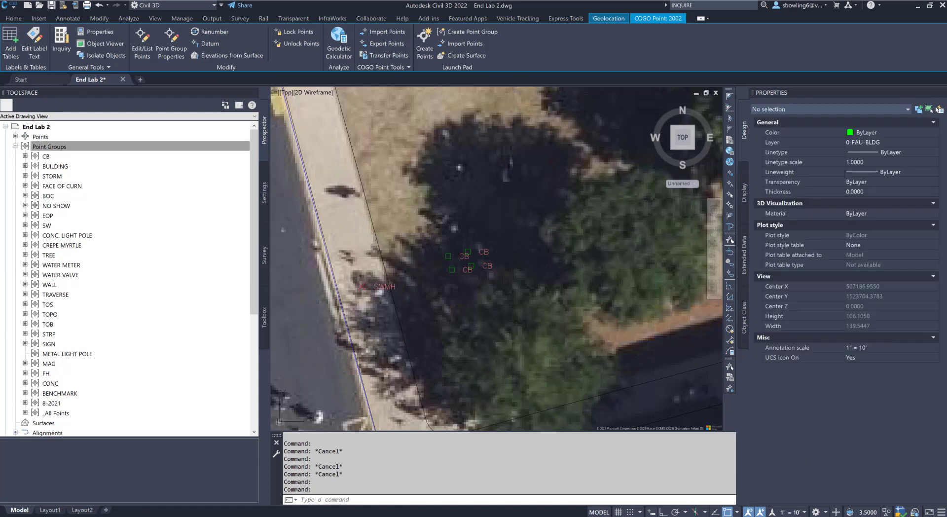
- Look over the parking lots and surrounding site, and return to the CB and SWMH points by the western sidewalk
scroll(409, 281, down, 5)
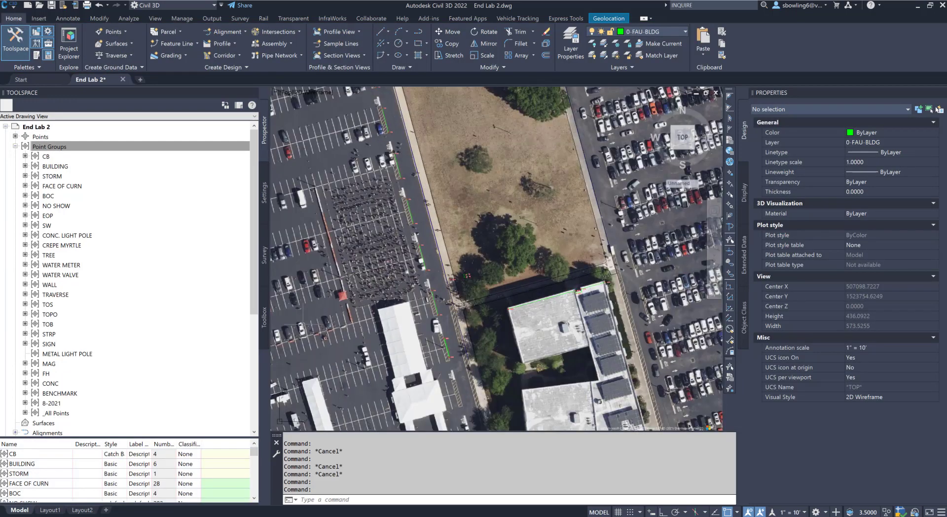
middle_drag(323, 324, 400, 286)
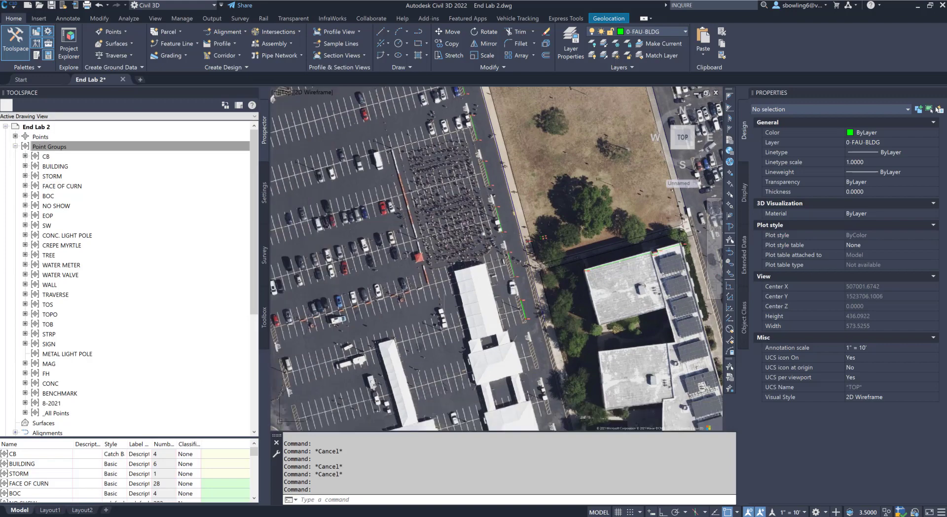
scroll(511, 265, down, 5)
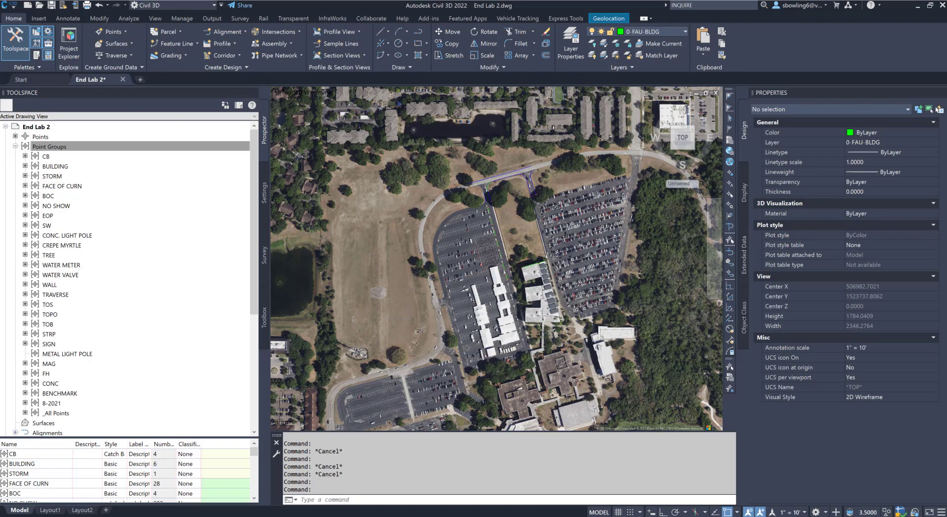
scroll(369, 300, up, 5)
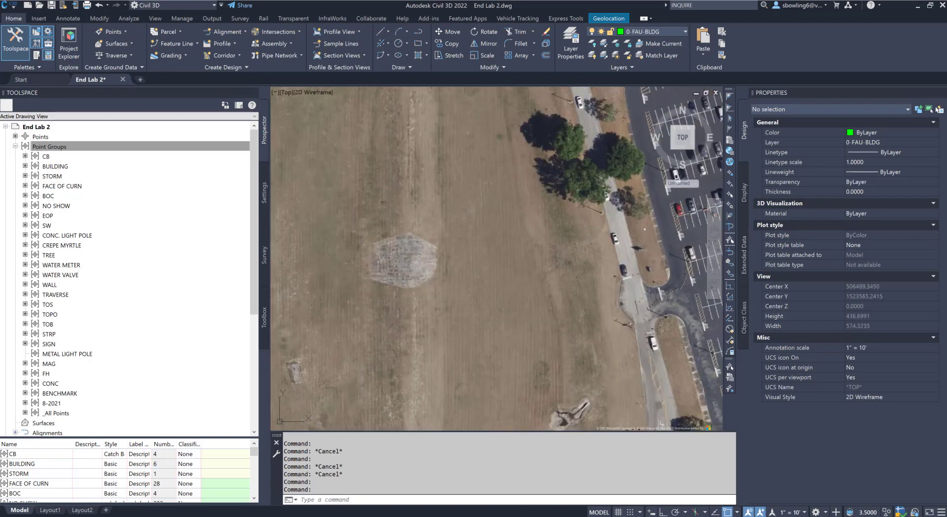
scroll(288, 275, down, 5)
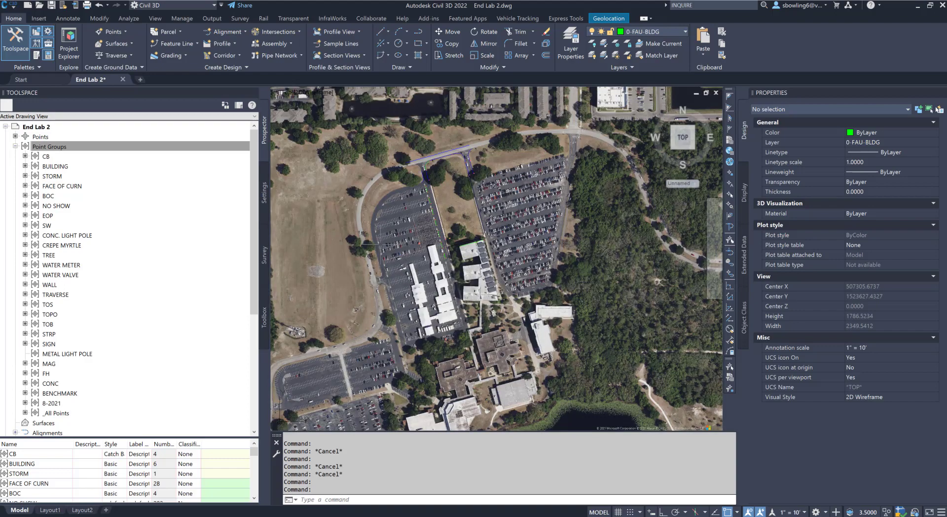
scroll(508, 242, up, 7)
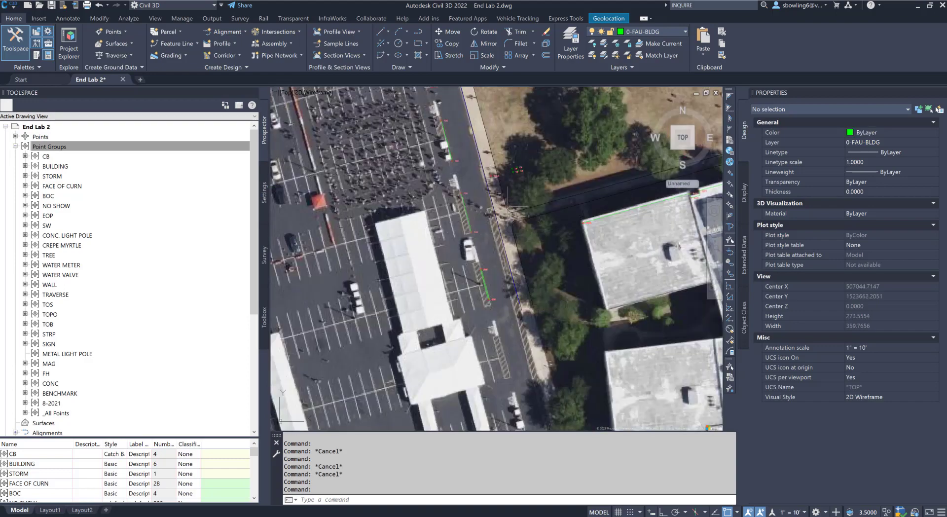
scroll(521, 162, up, 5)
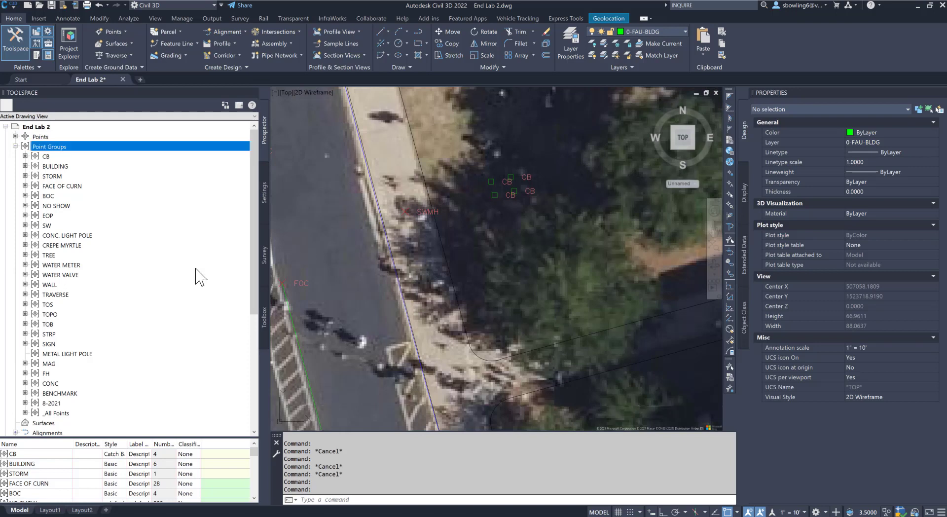
- Set the SWMH point's style to Storm Sewer Manhole
click(404, 211)
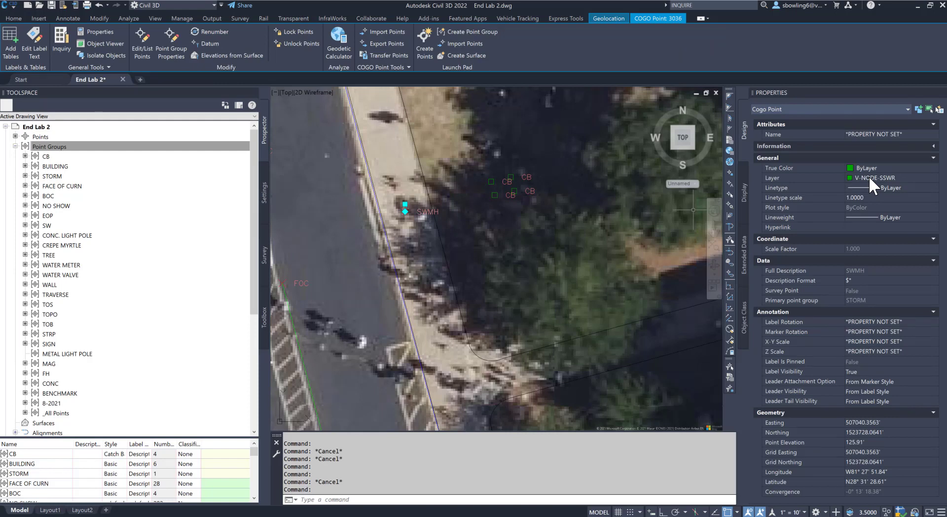
click(907, 167)
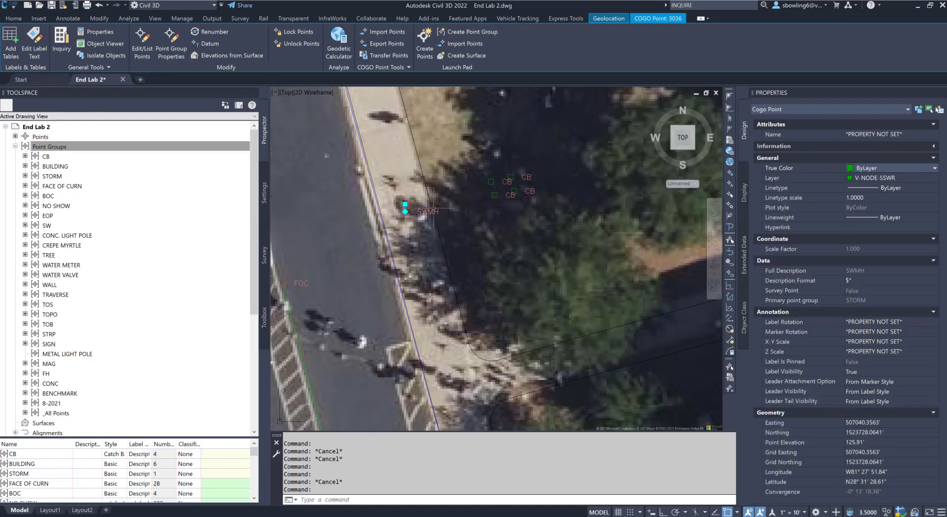
key(Escape)
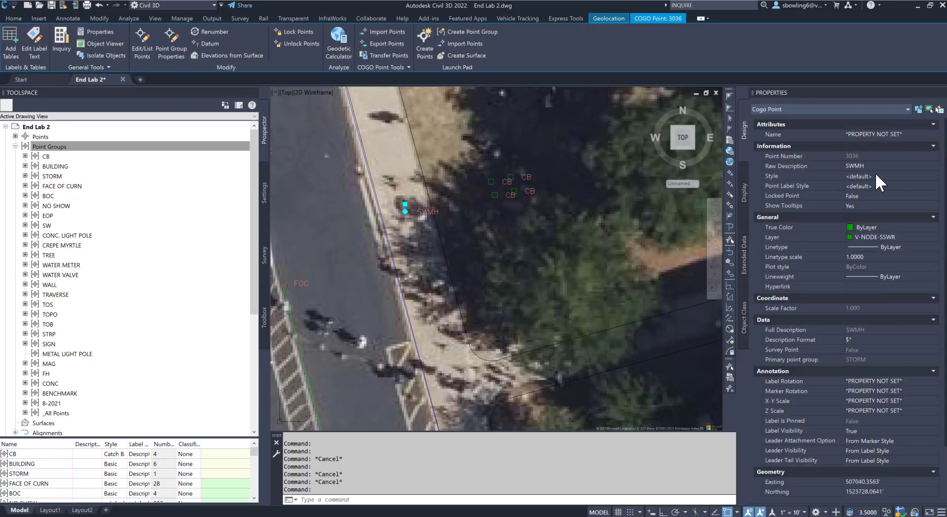
click(876, 176)
click(875, 175)
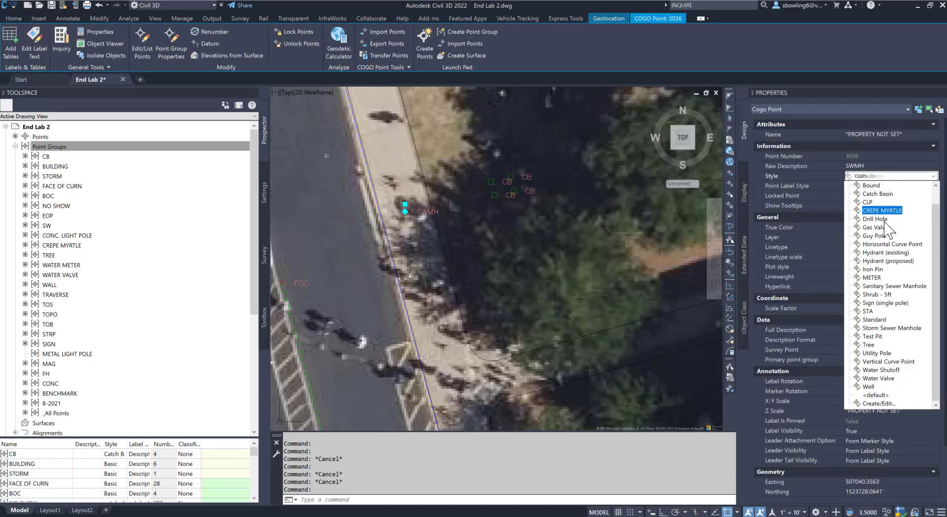
click(890, 328)
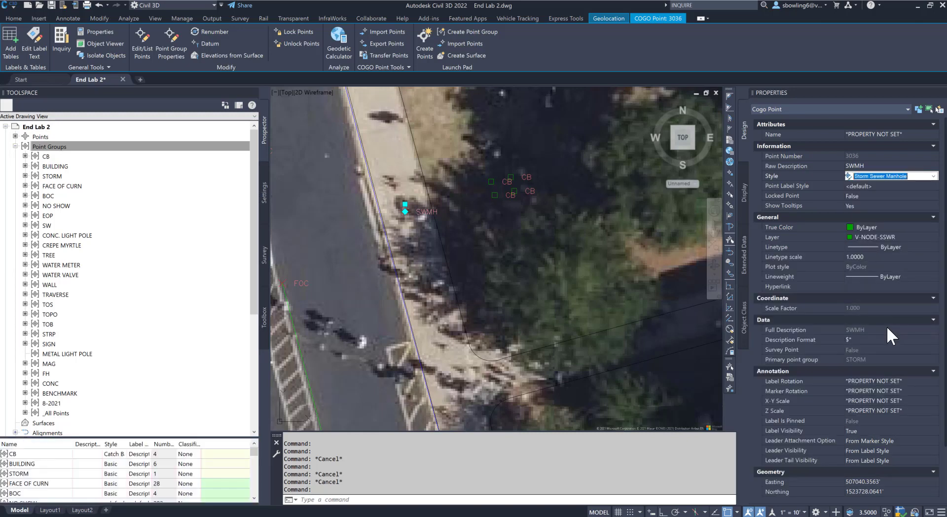
click(886, 176)
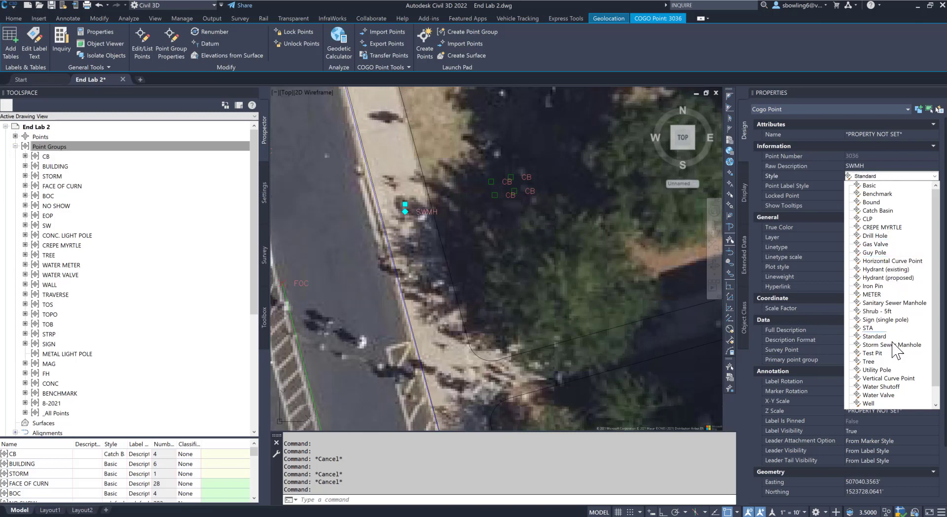
scroll(898, 361, down, 1)
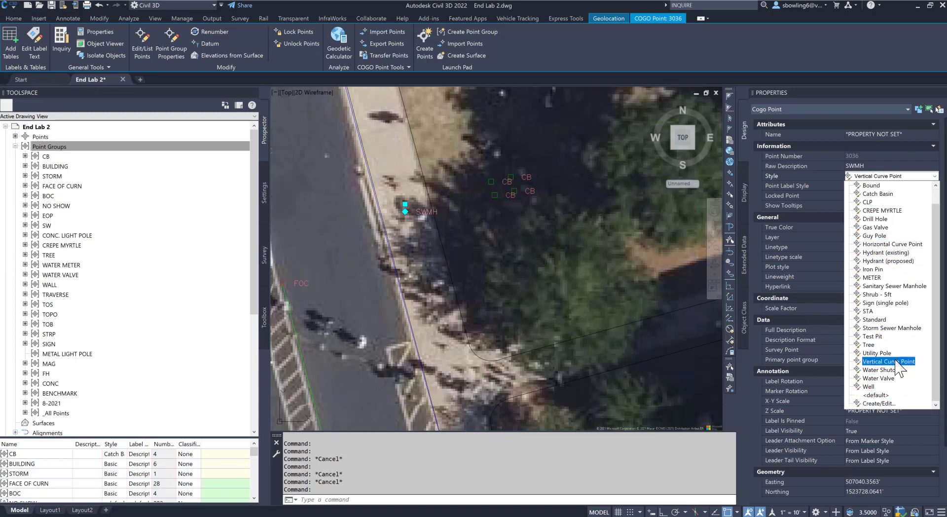
click(890, 328)
- Set the SWMH point's label style to Elevation and Description and clear the selection
click(866, 185)
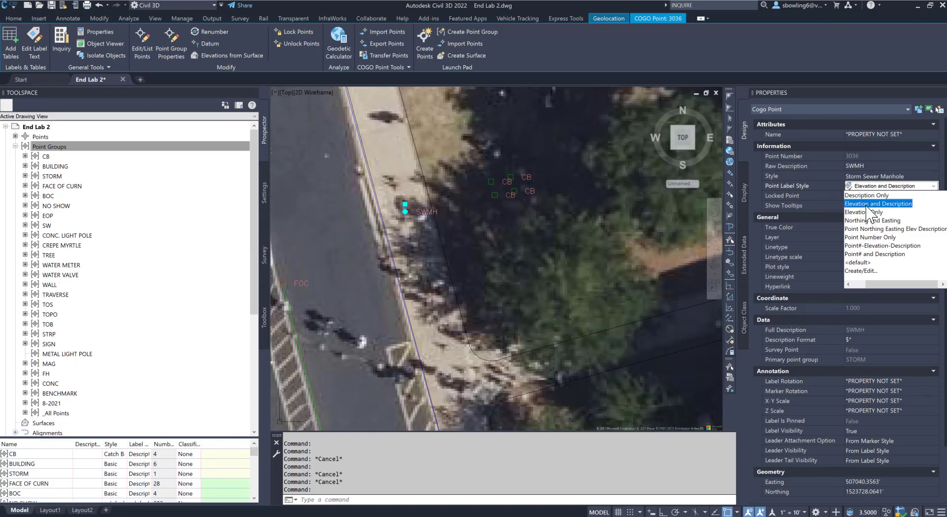
click(865, 204)
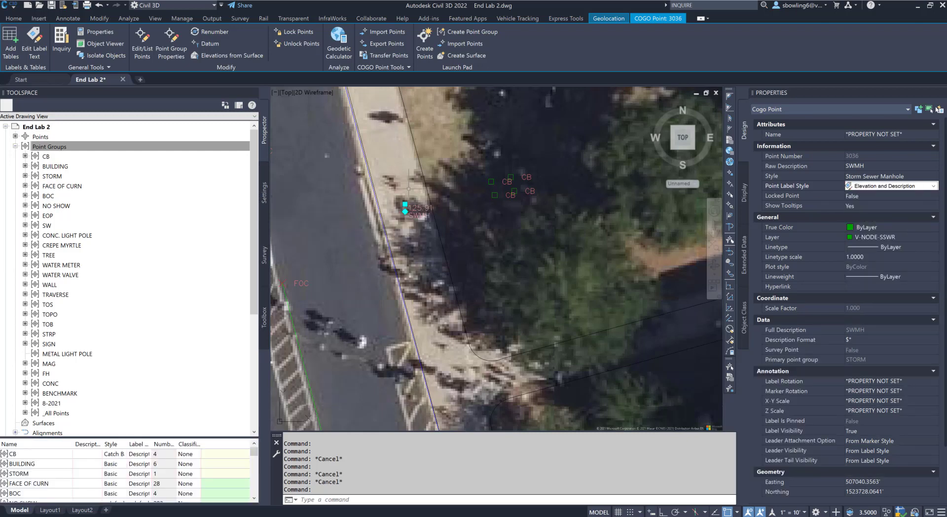
key(Escape)
- Inspect the properties of the northwestern CB point, deselect it, and view the SWMH point's new label up close
click(491, 181)
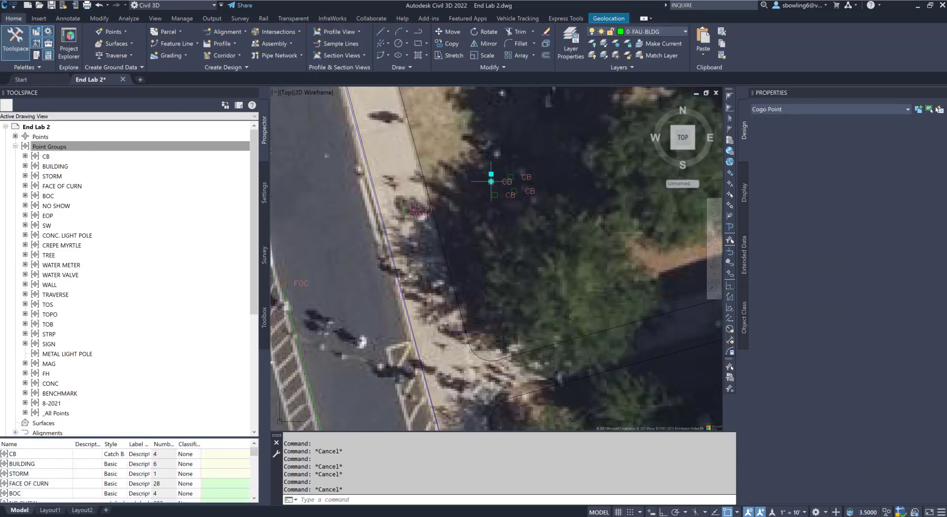
scroll(541, 155, up, 2)
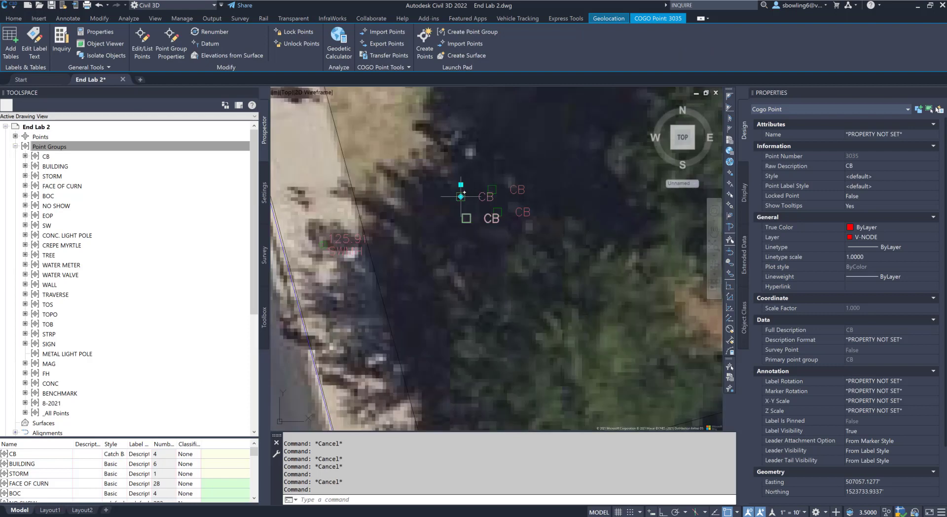
scroll(501, 204, down, 1)
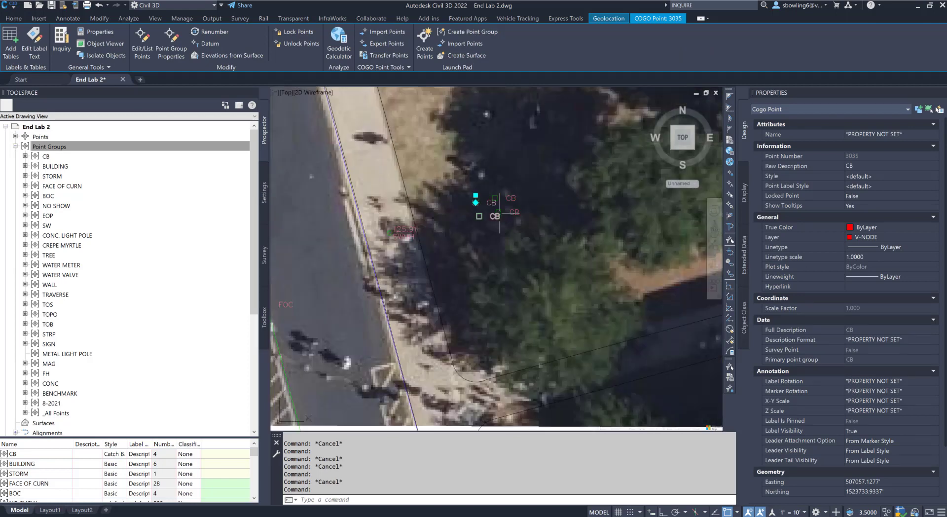
key(Escape)
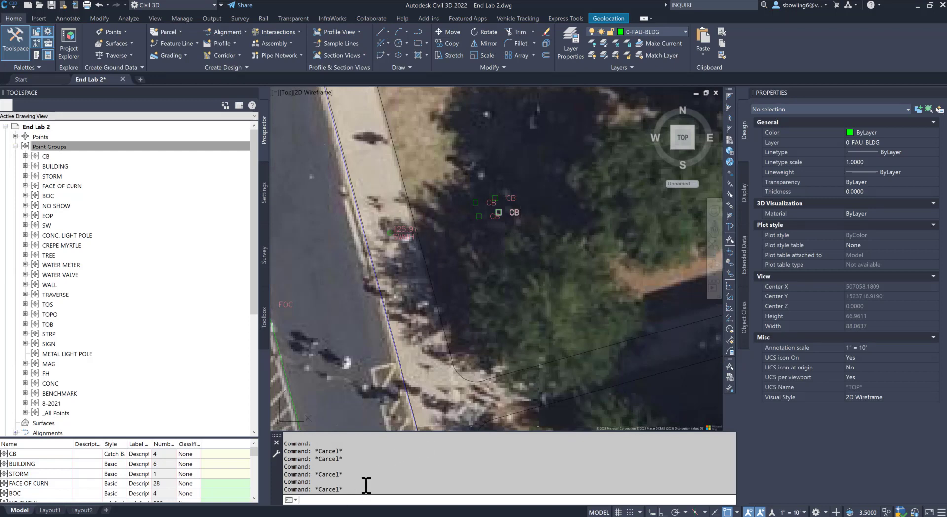
key(Escape)
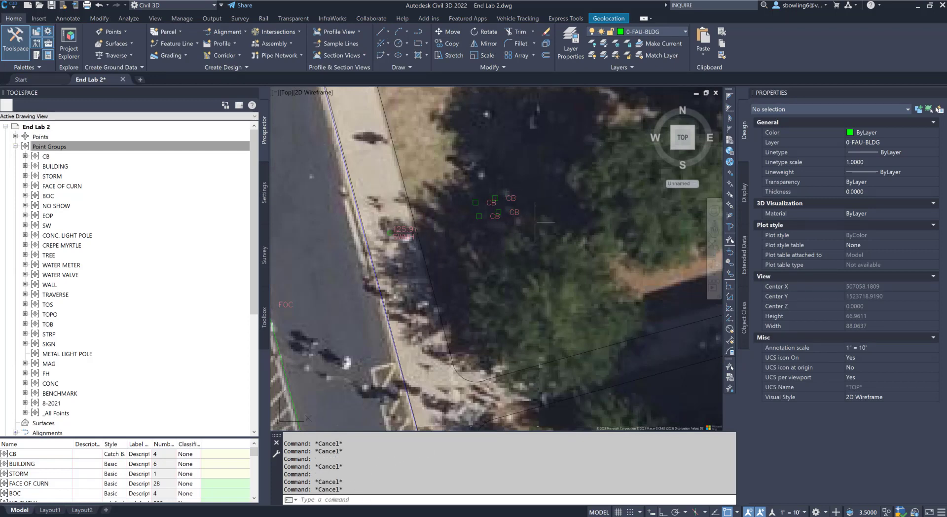
key(Escape)
key(Escape)
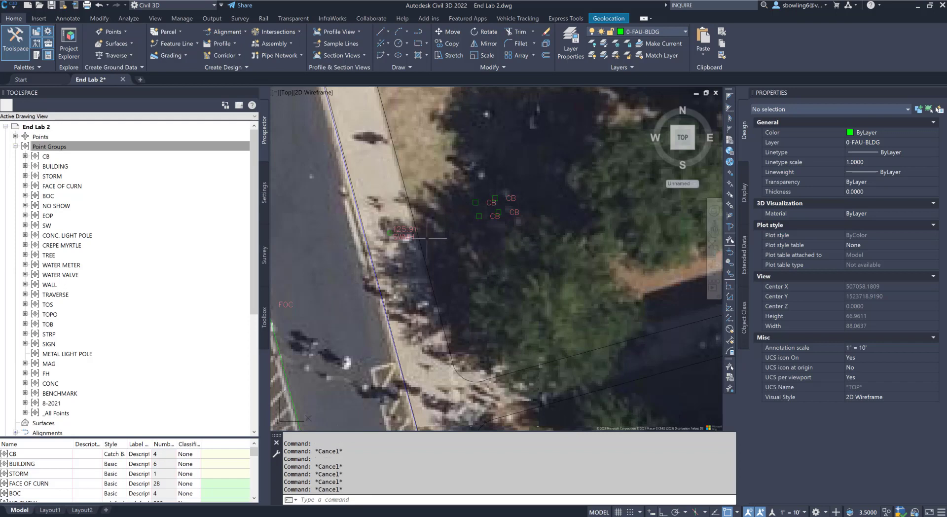
scroll(382, 229, up, 4)
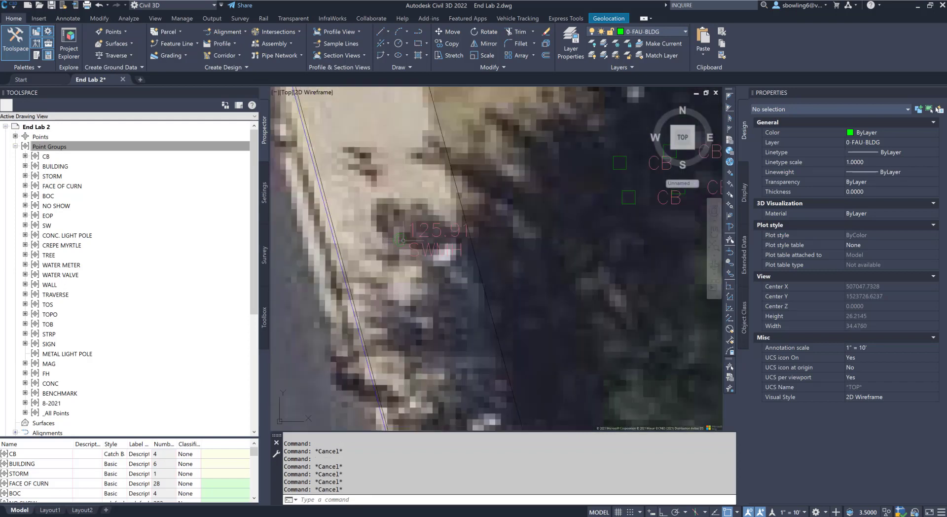
- Create a layer named 0-FAU-STORM and make it the current layer
scroll(399, 242, down, 4)
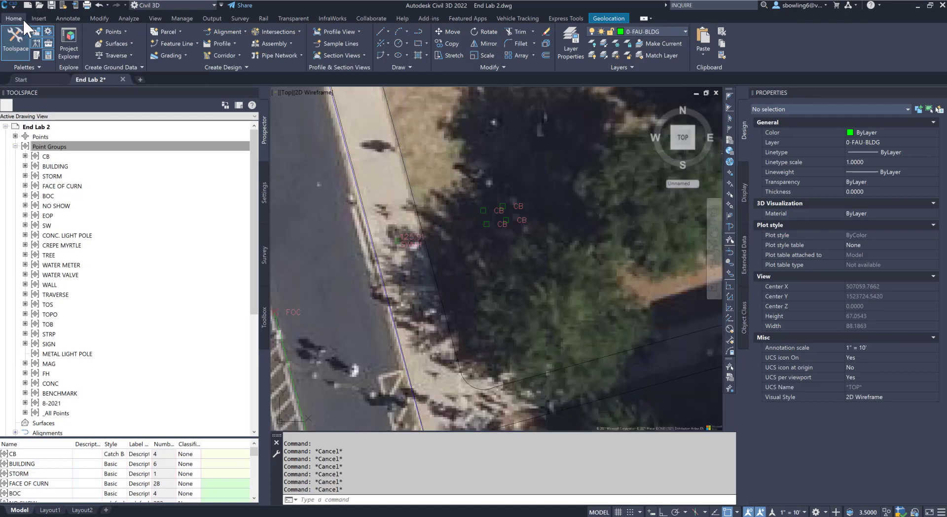
click(482, 210)
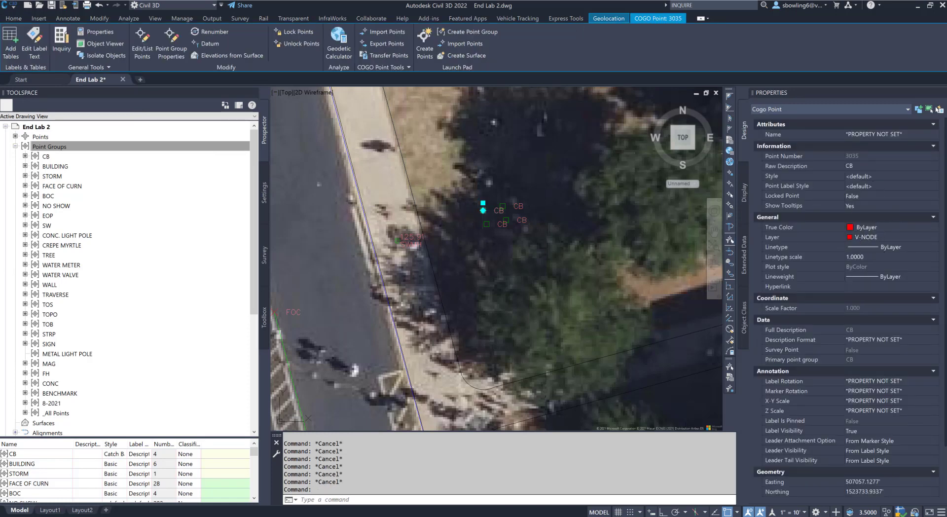
key(Escape)
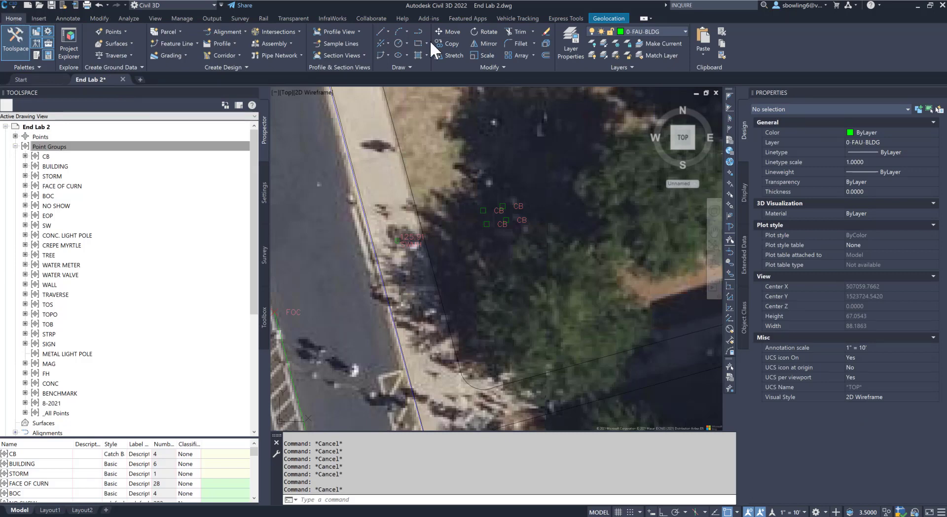
click(570, 44)
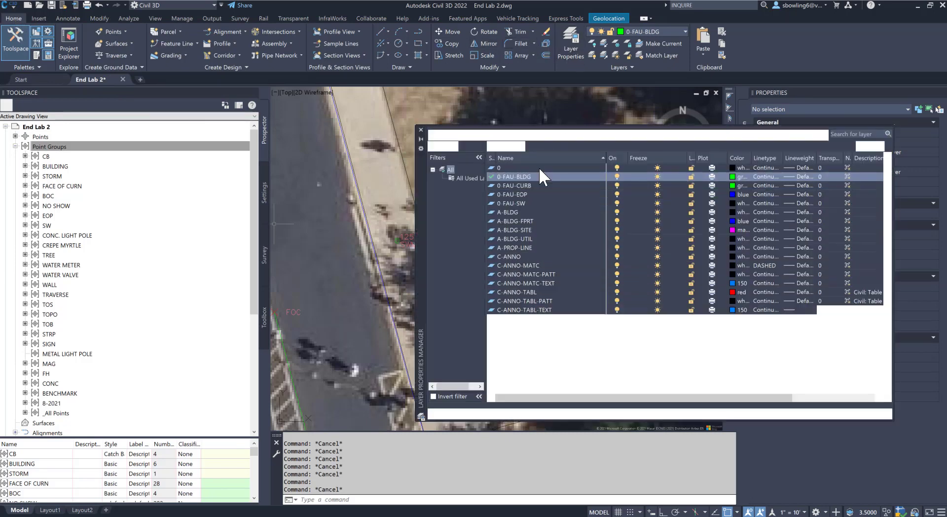
click(492, 145)
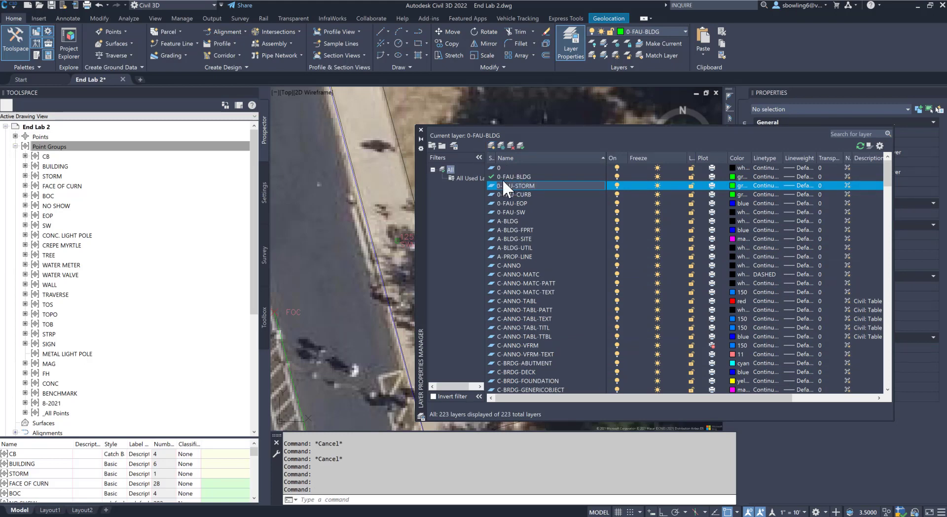
click(519, 146)
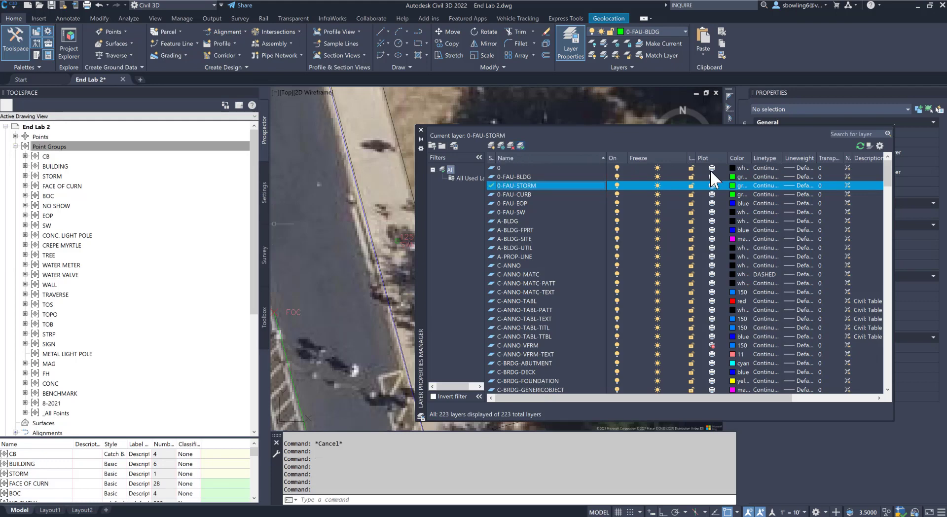
click(420, 129)
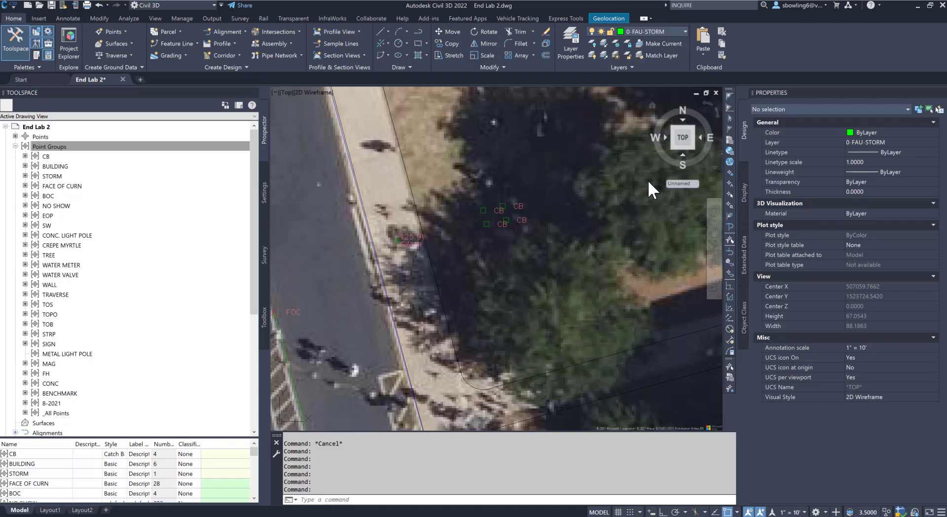
key(Escape)
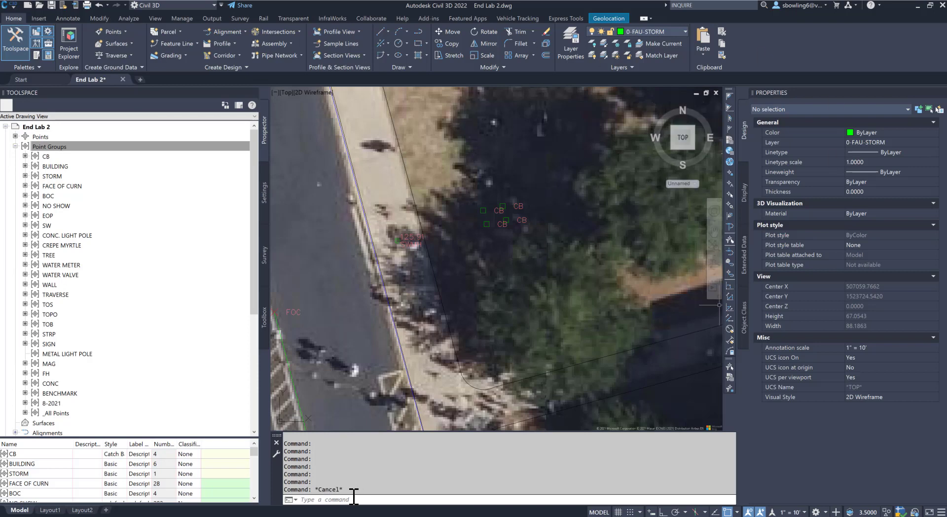
- Draw a polyline through the four CB points, returning to the northwestern point to outline the catch basin
click(353, 500)
text(L)
key(Return)
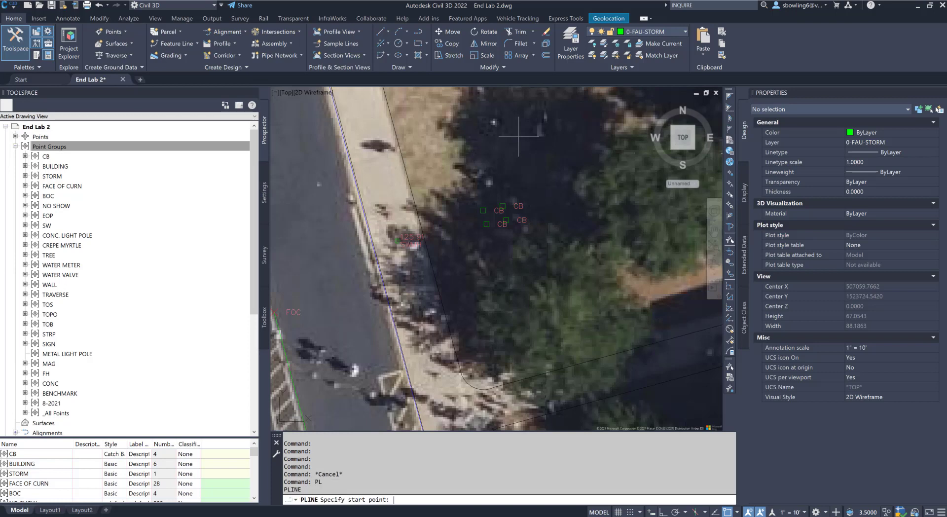
click(483, 211)
click(486, 224)
click(506, 219)
click(502, 206)
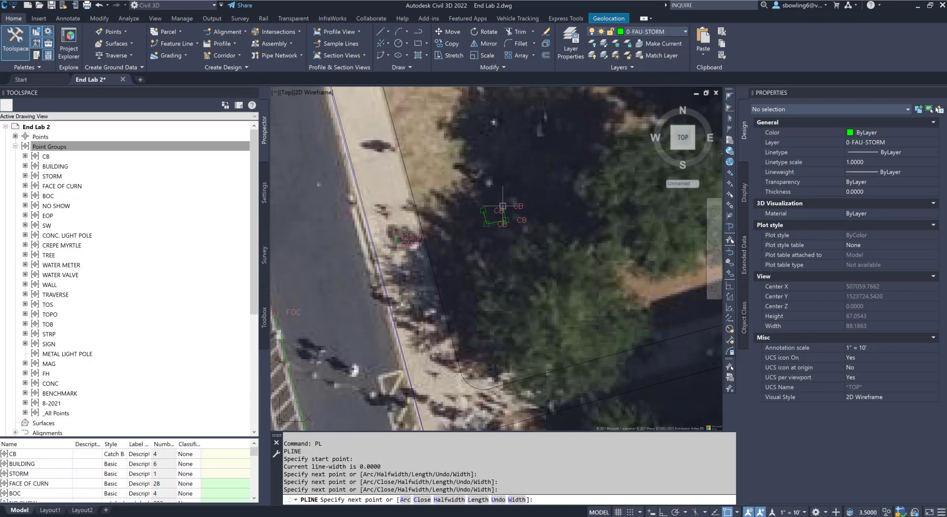
click(483, 210)
key(Escape)
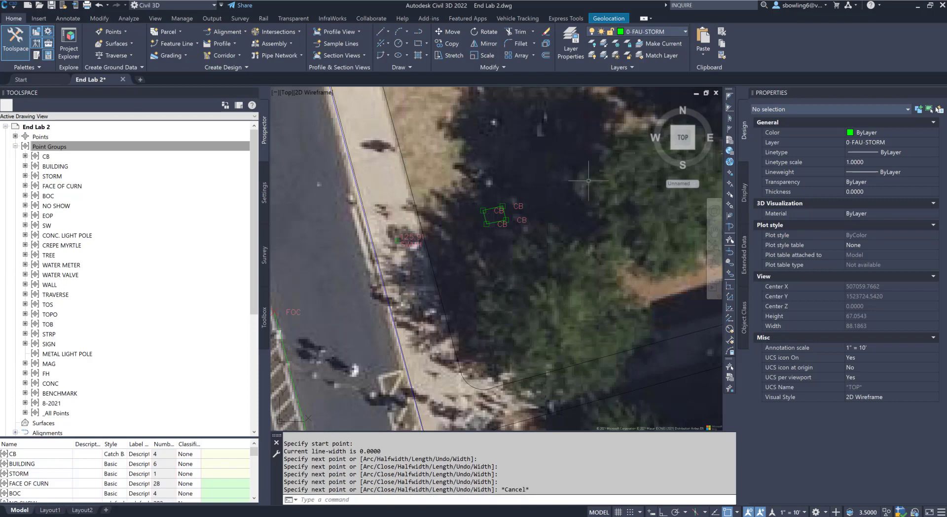
key(Escape)
- Check the point elevations of the four CB points at the corners of the catch basin outline
click(502, 205)
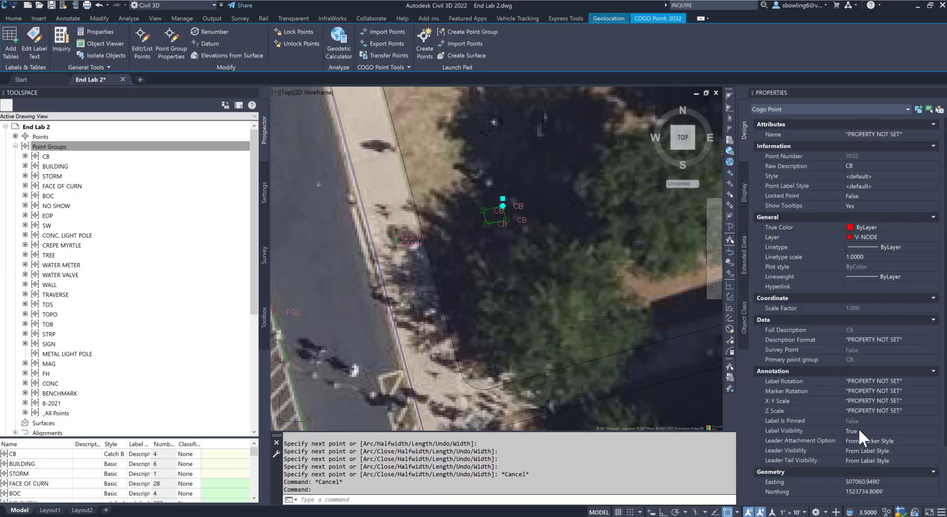
click(933, 216)
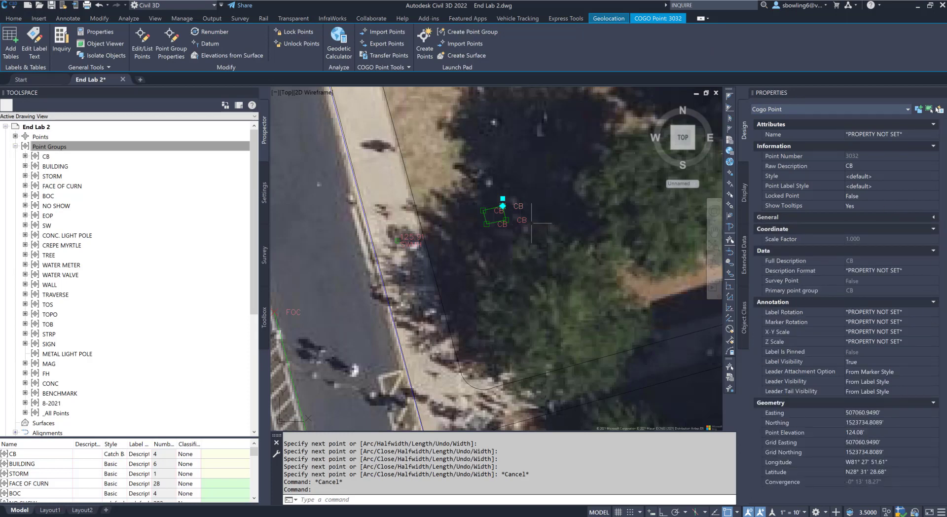
key(Escape)
click(505, 219)
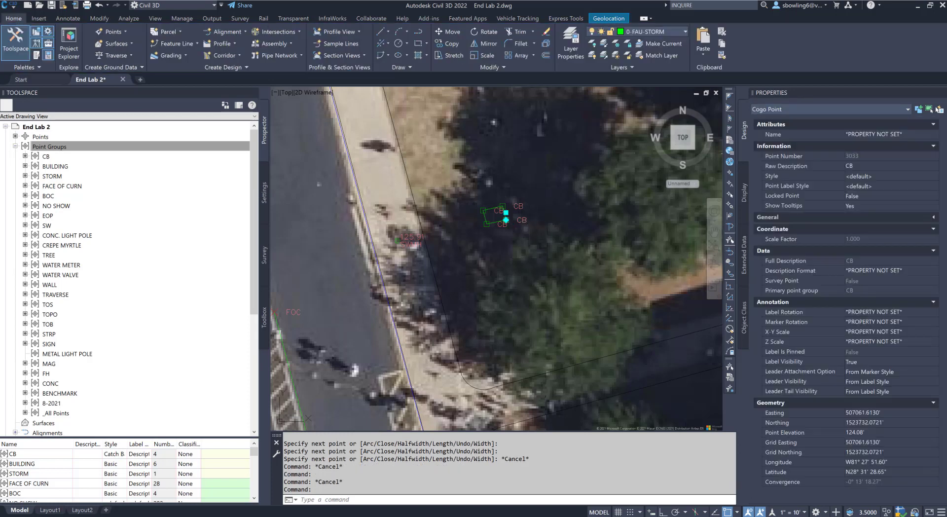
key(Escape)
click(505, 225)
key(Escape)
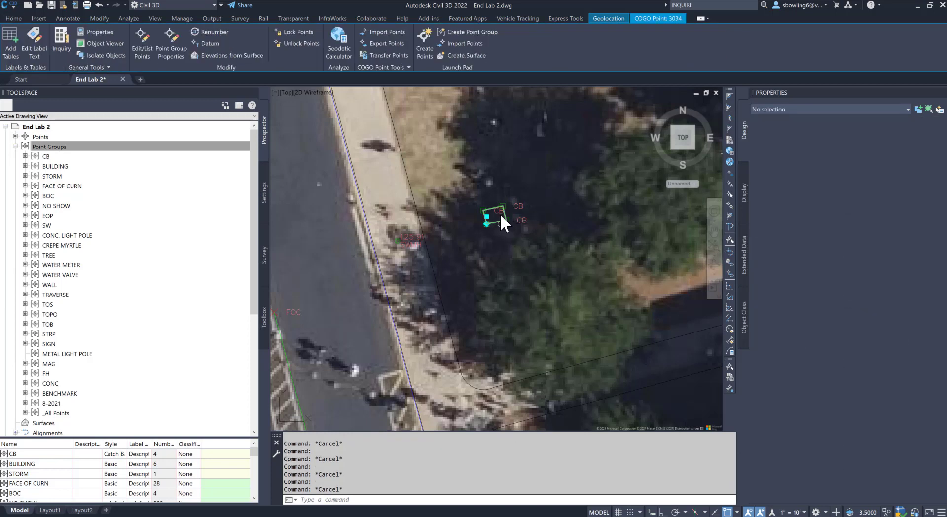
click(498, 211)
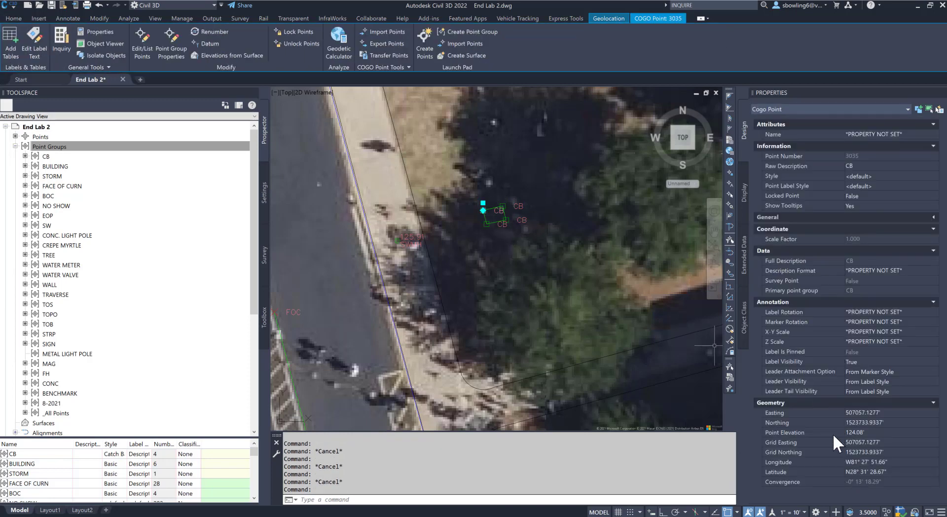
key(Escape)
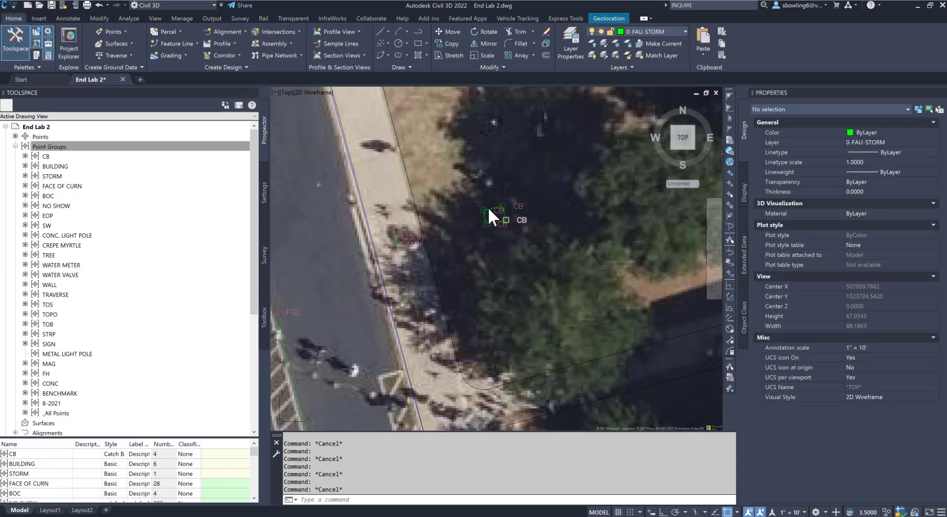
click(502, 208)
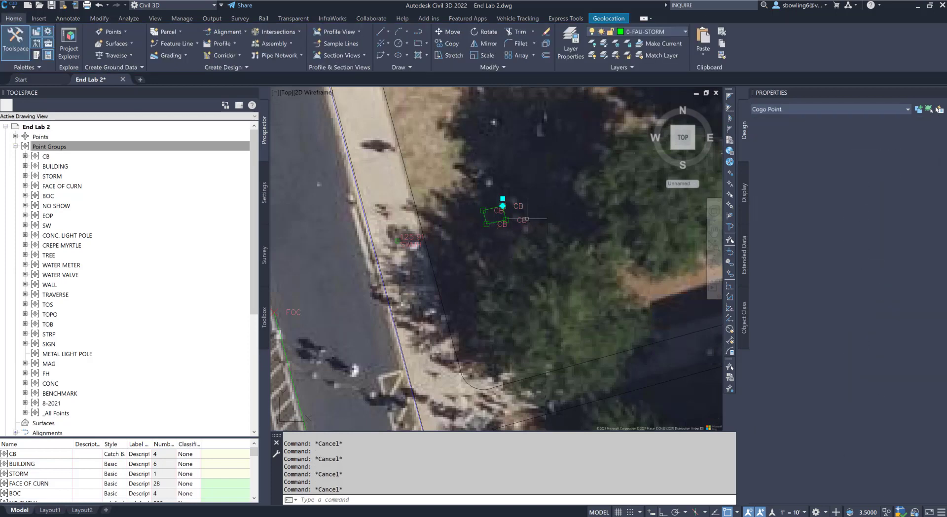
click(502, 224)
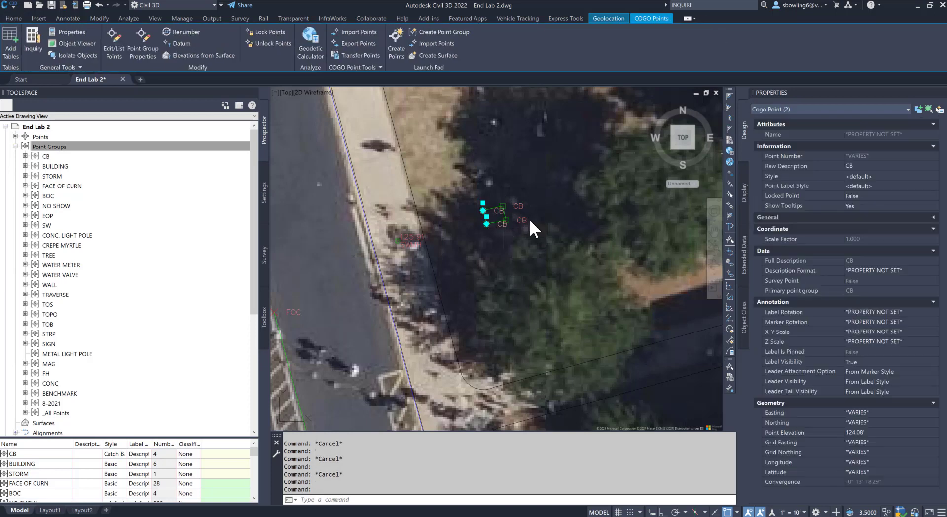
key(Escape)
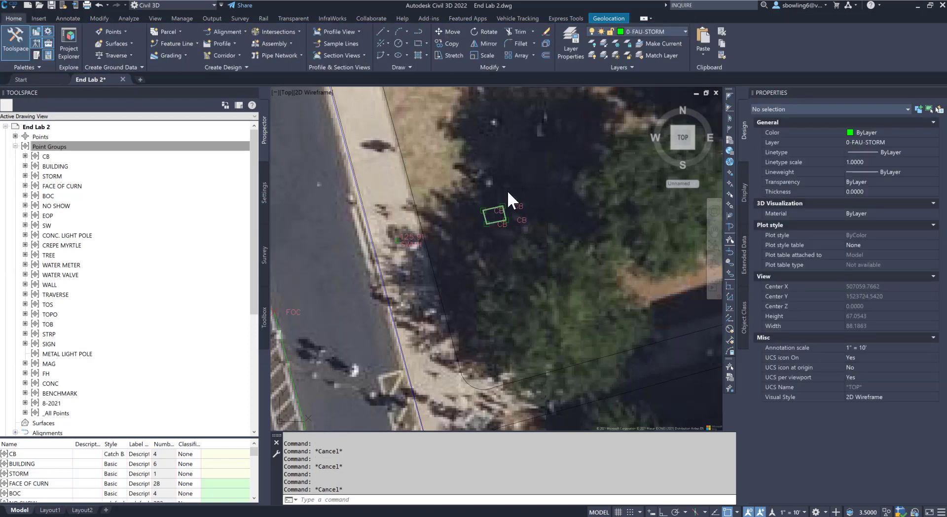
- Add a Standard multileader from the northeastern CB corner with the text "STORM CATCH BASIN", "GRATE ELEVATION 124.08" and "W. INV..." on separate lines
click(66, 19)
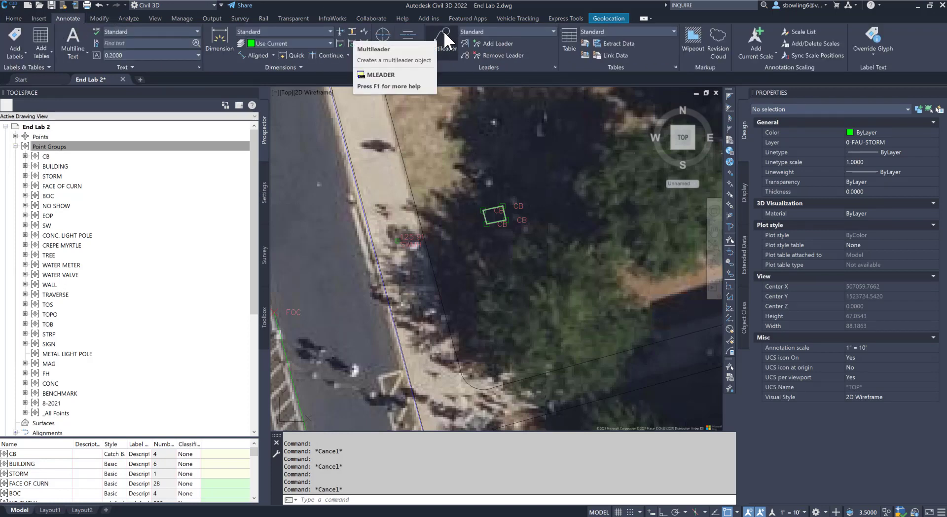
click(516, 31)
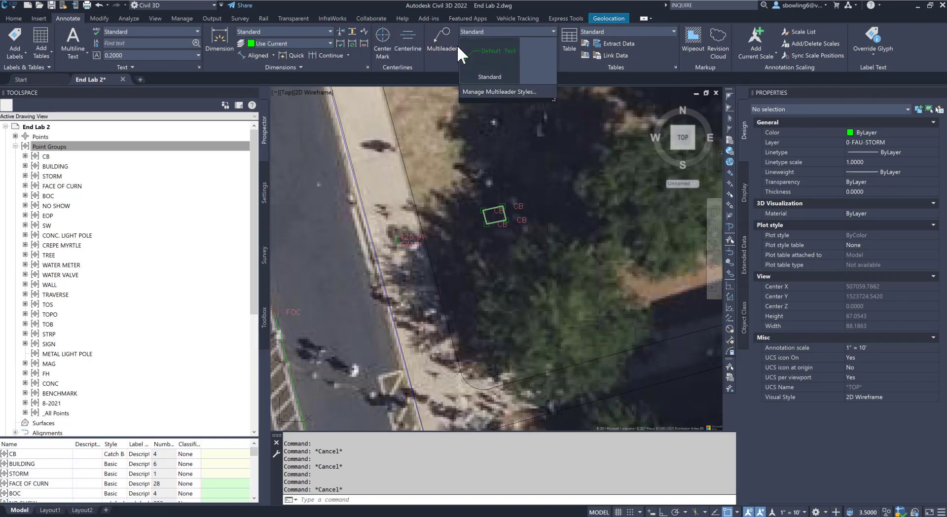
click(443, 32)
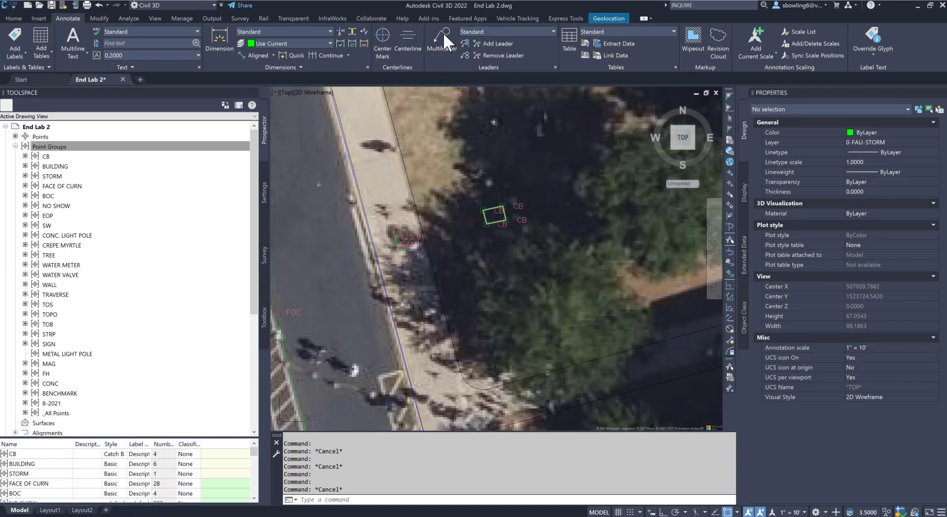
click(503, 204)
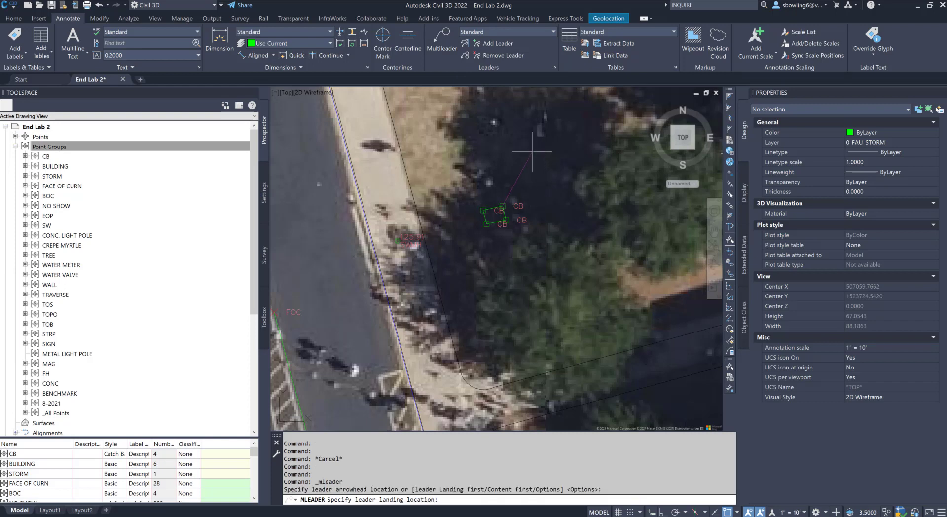
click(533, 151)
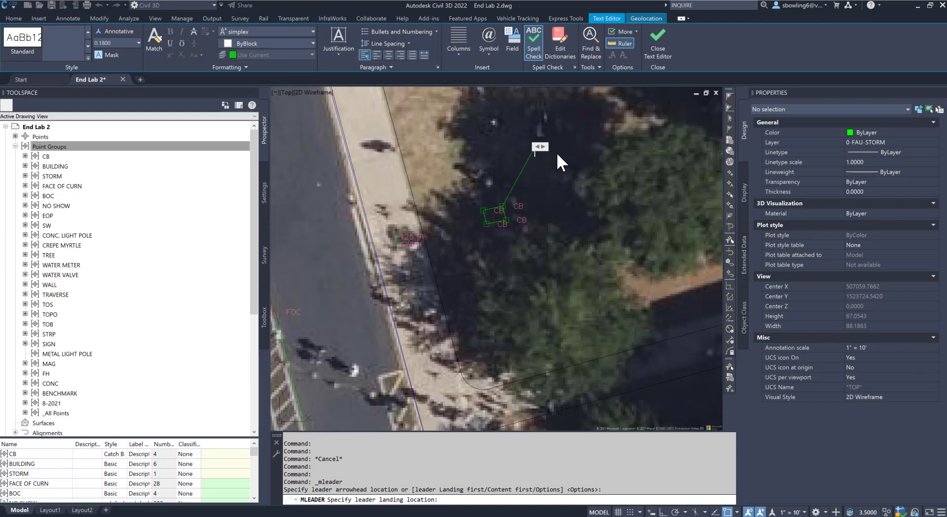
text(C)
text(SP)
text(4.)
text(08)
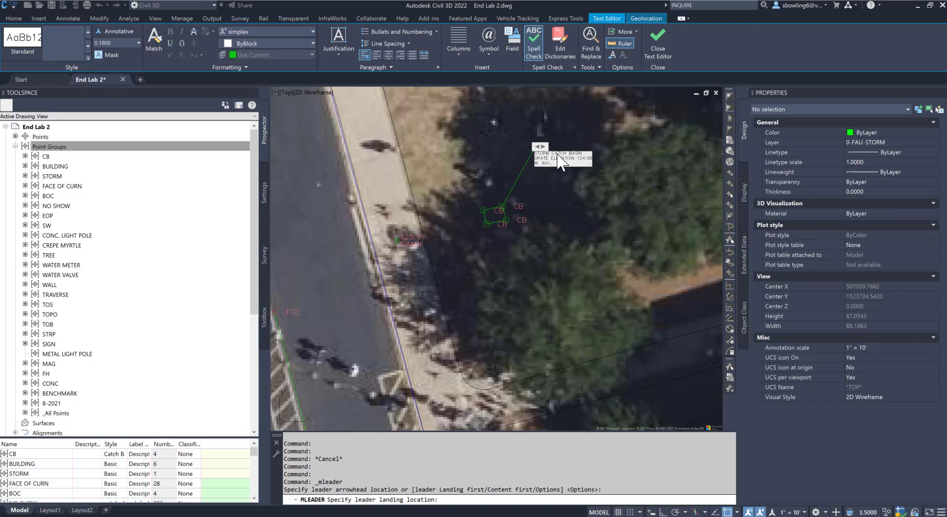
click(559, 174)
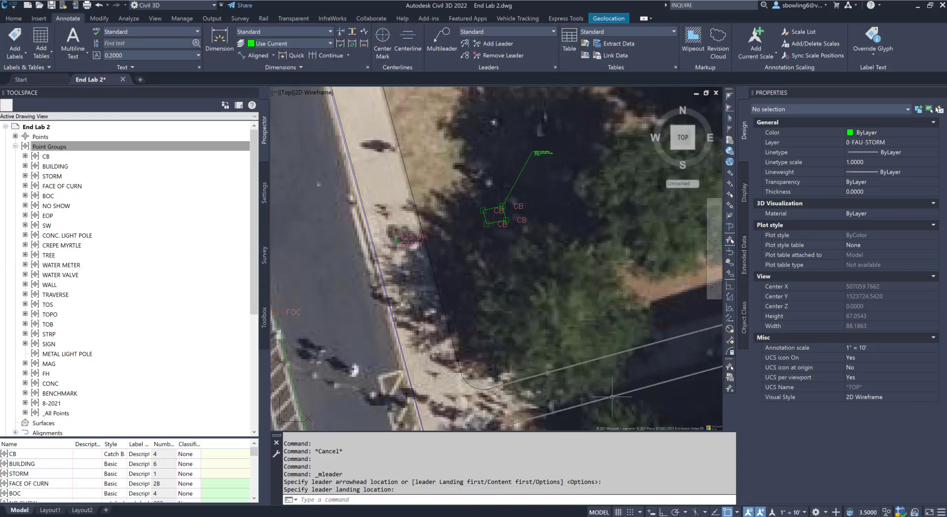
- Set the drawing's annotation scale to 1" = 40'
click(476, 498)
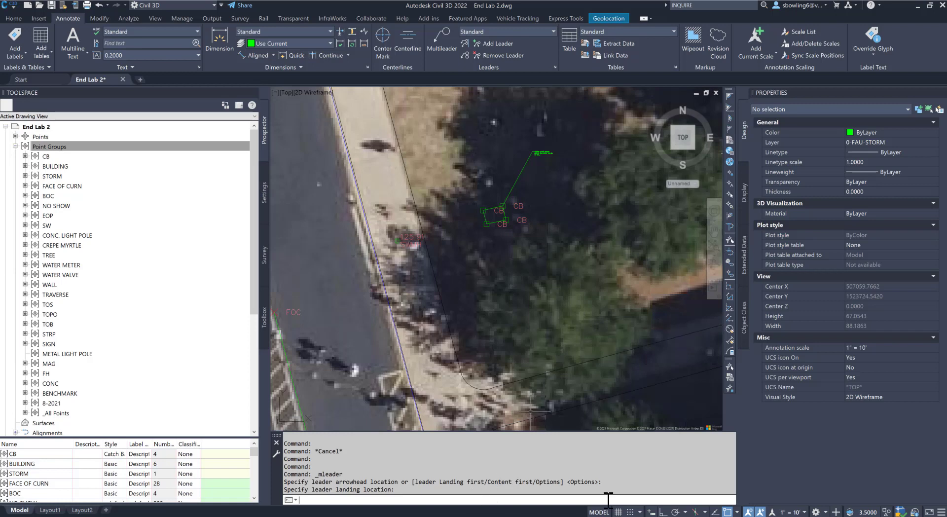
click(798, 511)
click(737, 306)
scroll(484, 224, up, 2)
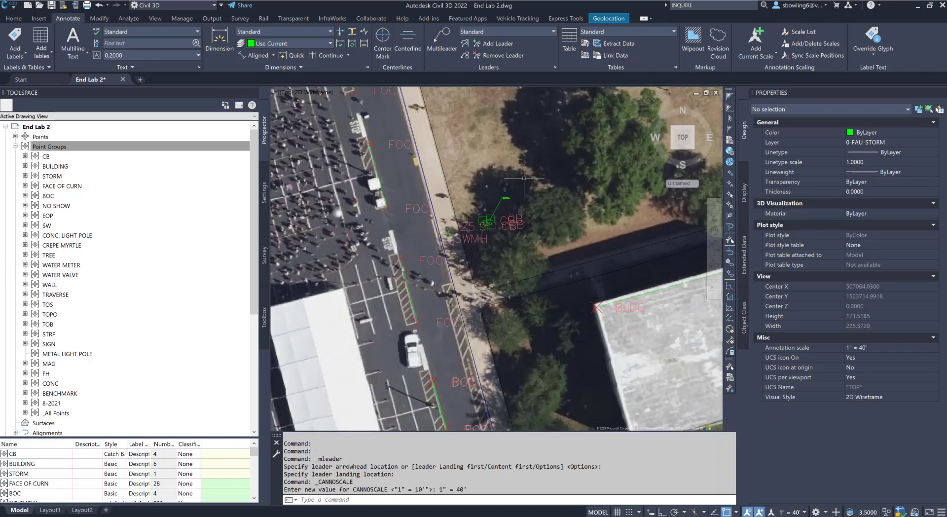
key(Escape)
key(Escape)
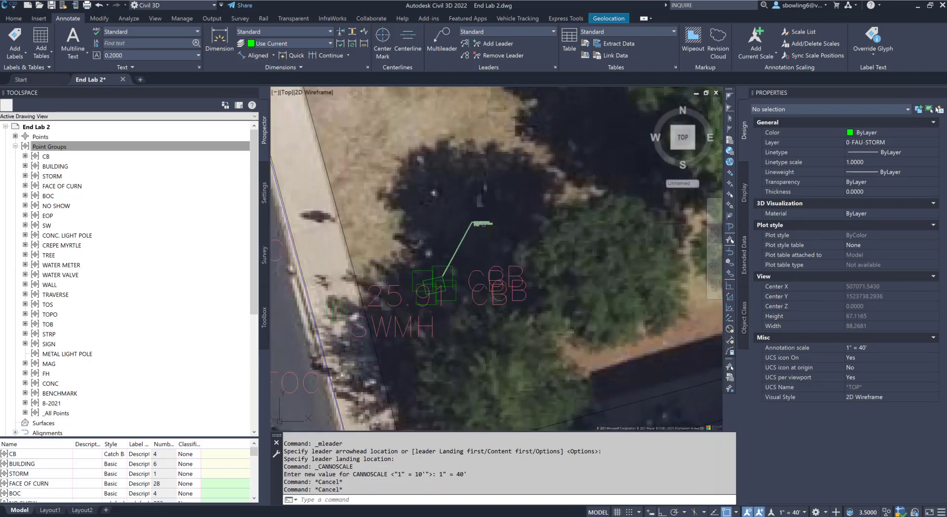
- Make the storm catch basin multileader annotative and regenerate the drawing
click(482, 223)
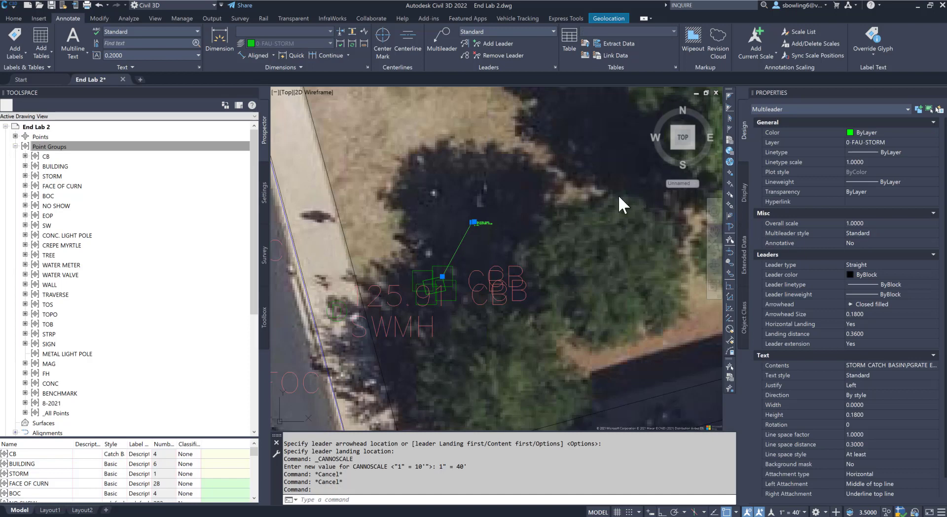
click(859, 241)
click(859, 242)
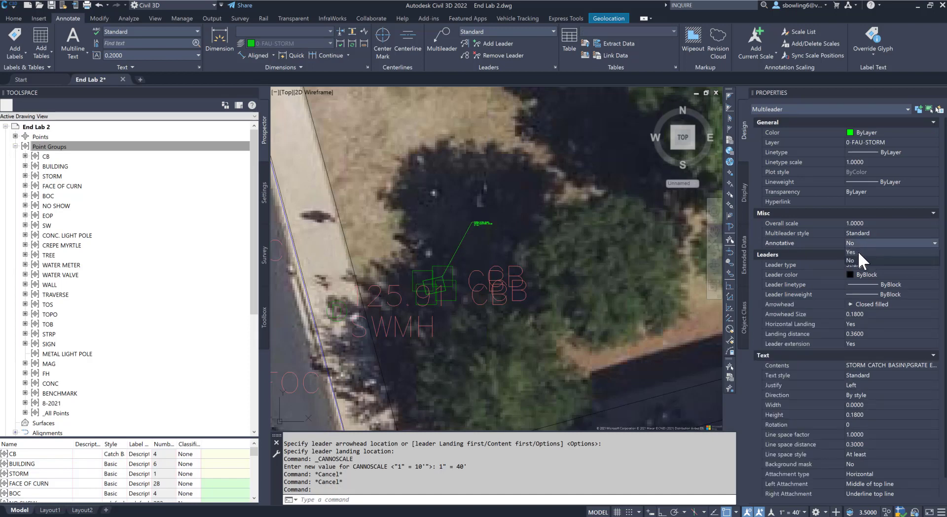
click(858, 252)
key(Escape)
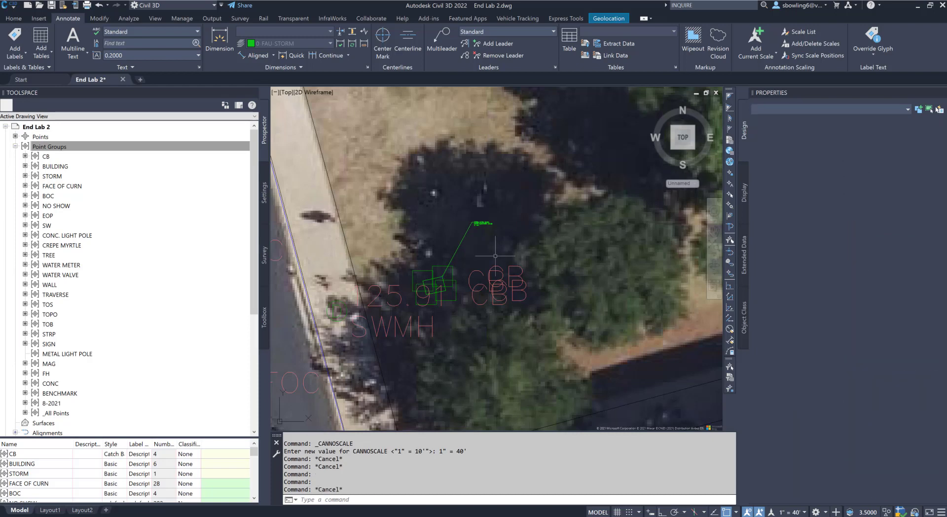
key(Escape)
text(regen)
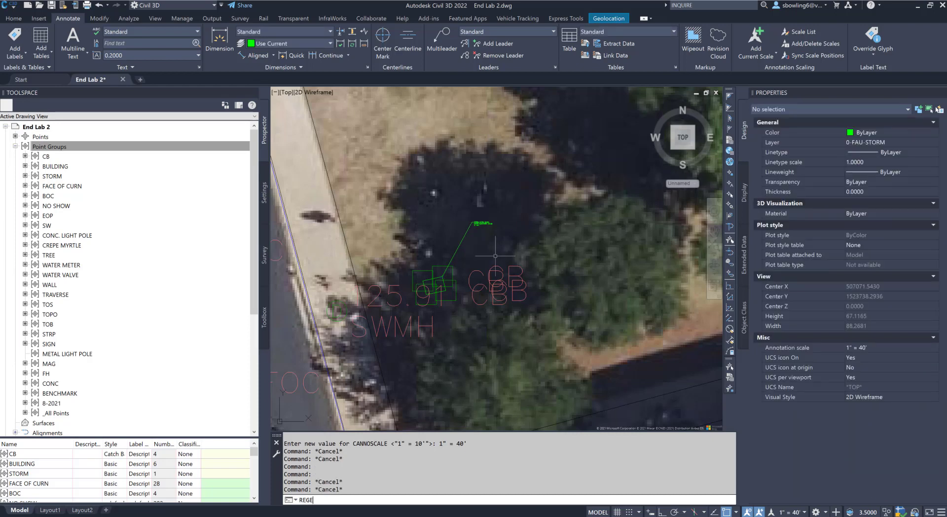
key(Return)
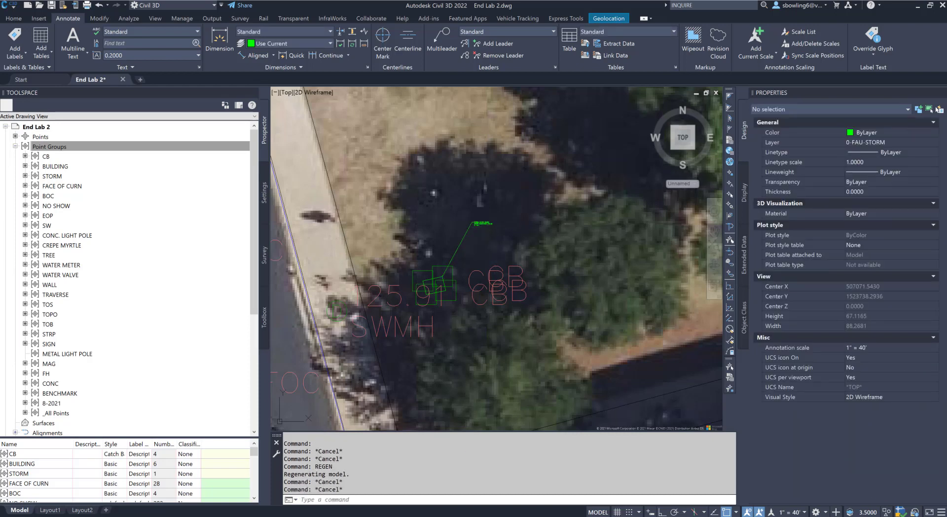
- Modify the Standard multileader style to use an arrowhead size of 0.08
click(554, 66)
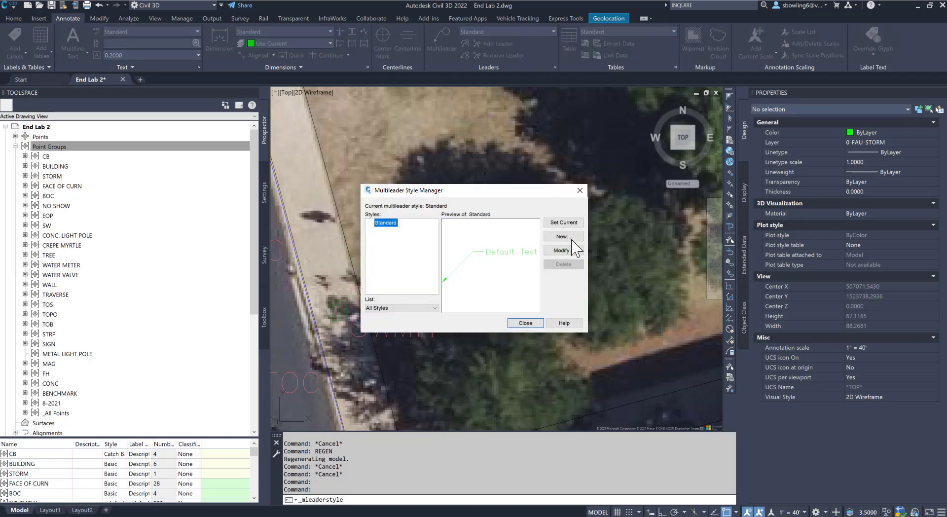
click(554, 250)
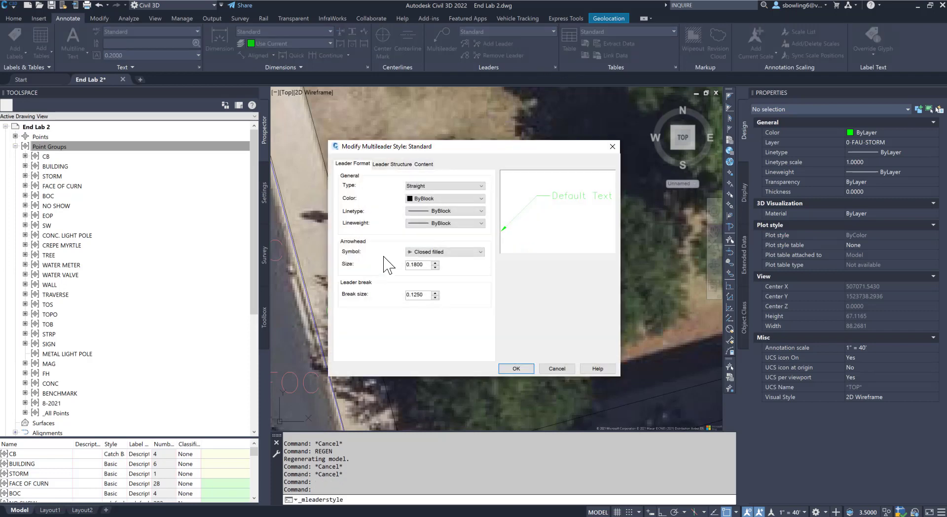
click(382, 165)
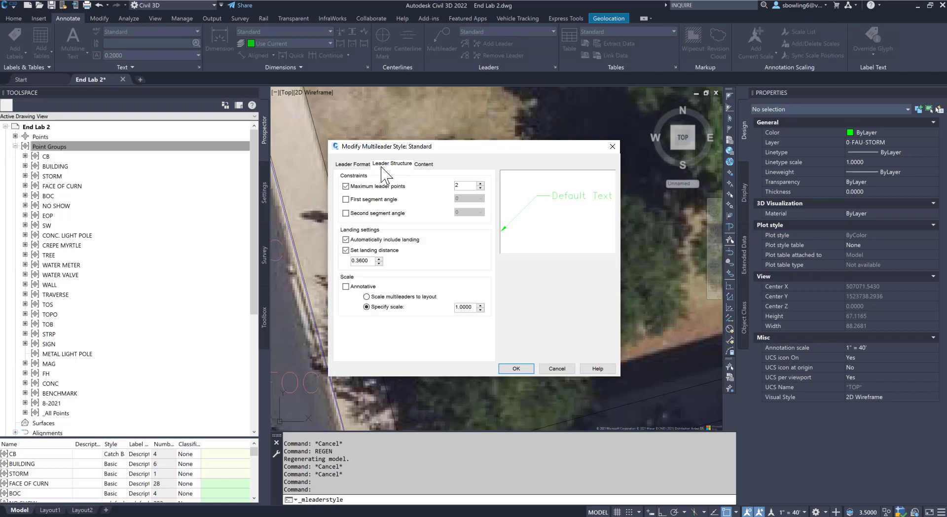
click(354, 164)
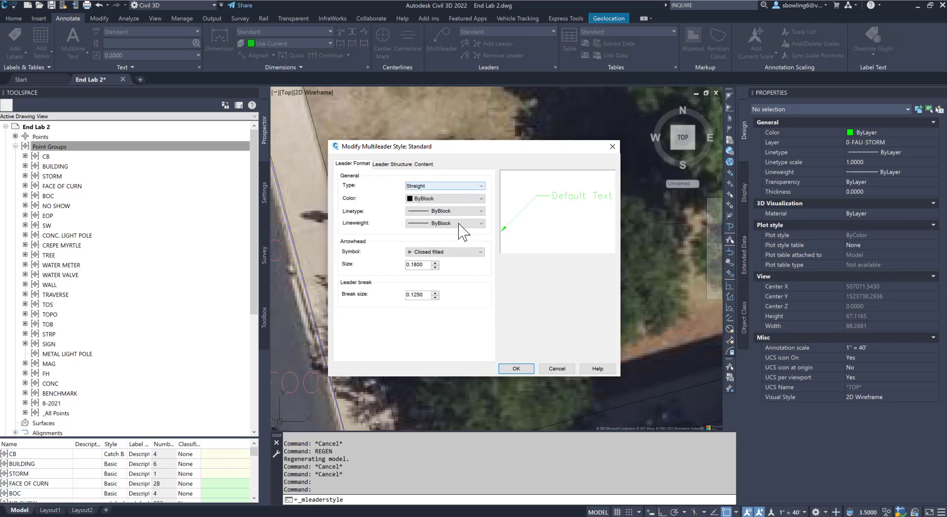
click(392, 164)
click(423, 165)
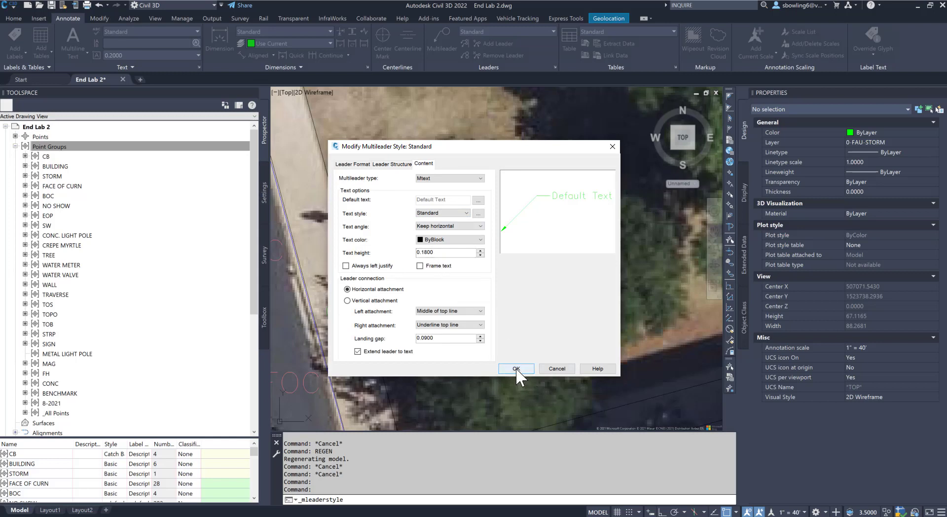
click(357, 165)
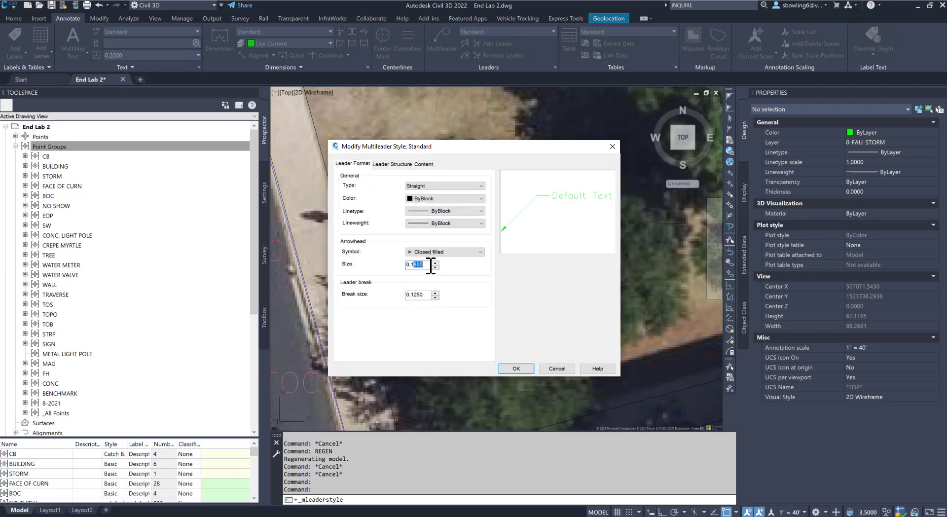
mouse_move(429, 264)
mouse_down()
mouse_move(412, 264)
mouse_move(440, 263)
mouse_up()
key(BackSpace)
- Set the text height of the Standard multileader style to 0.08
click(398, 167)
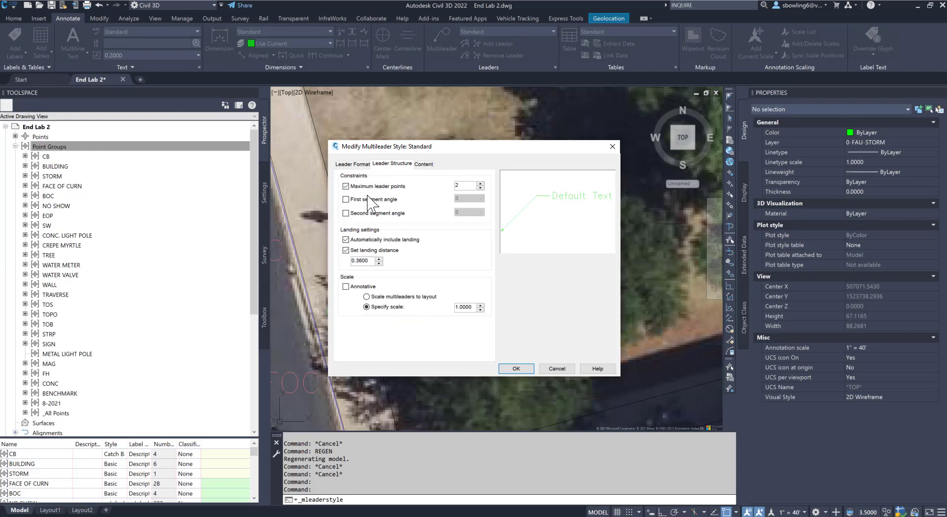
click(424, 163)
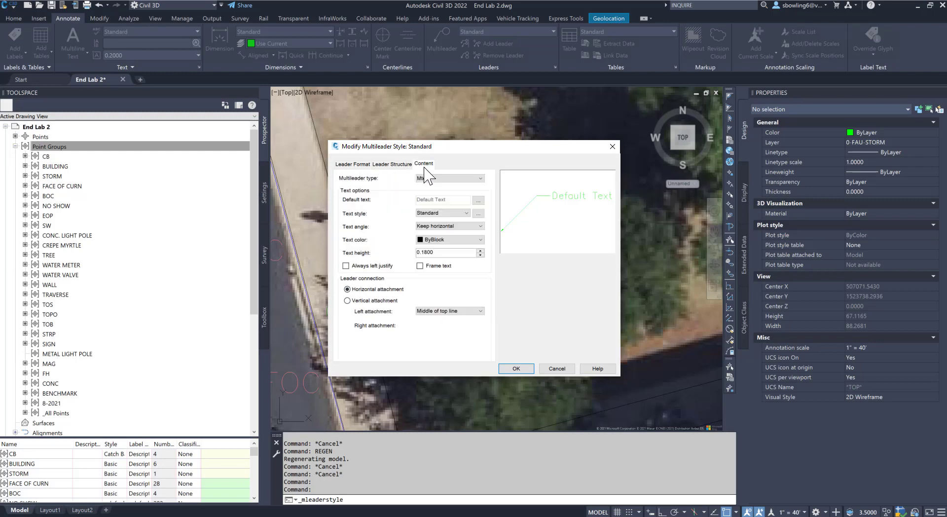
double_click(424, 252)
text(0.0)
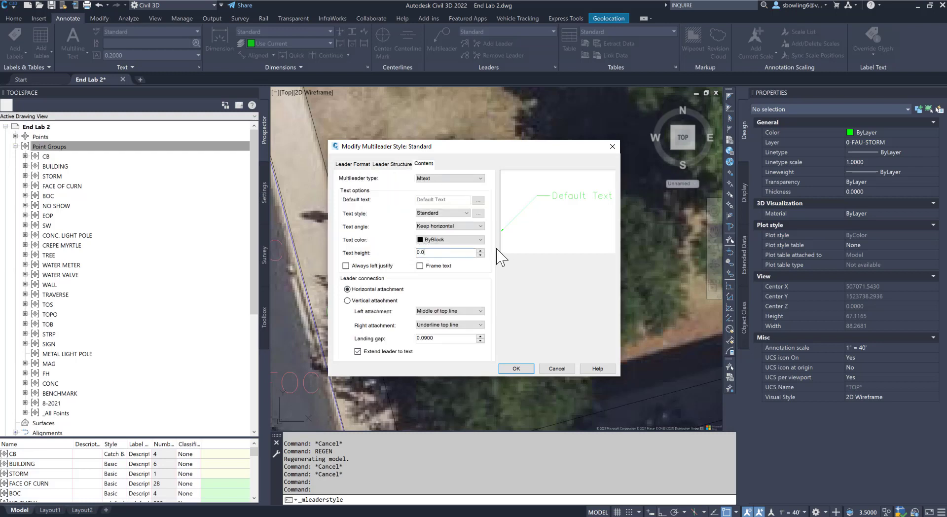
text(8)
- Make the Standard multileader style annotative, review its format and content settings, and save the style
click(351, 164)
click(380, 165)
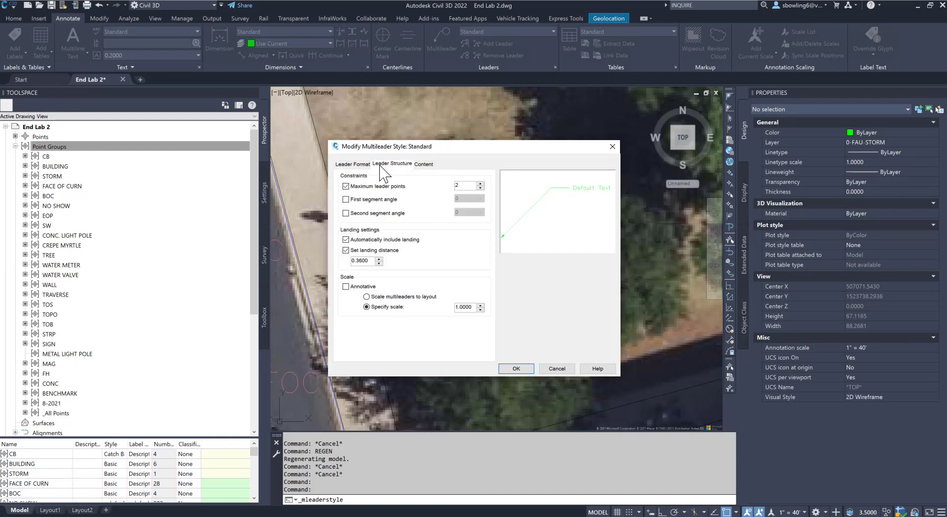
click(346, 287)
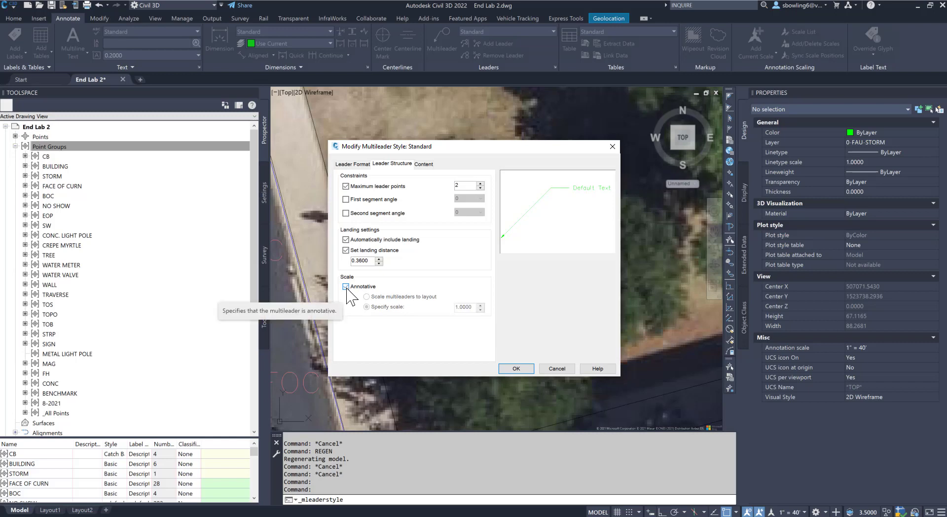
click(352, 164)
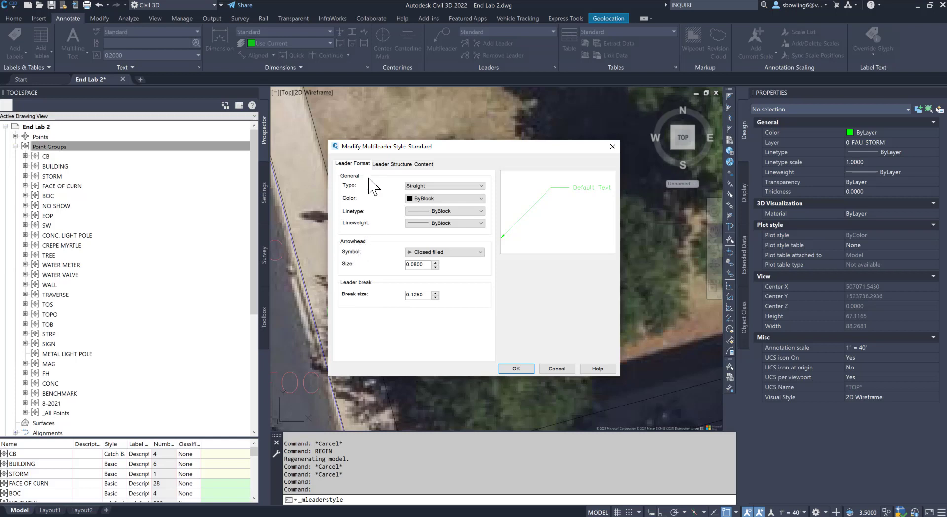
click(381, 165)
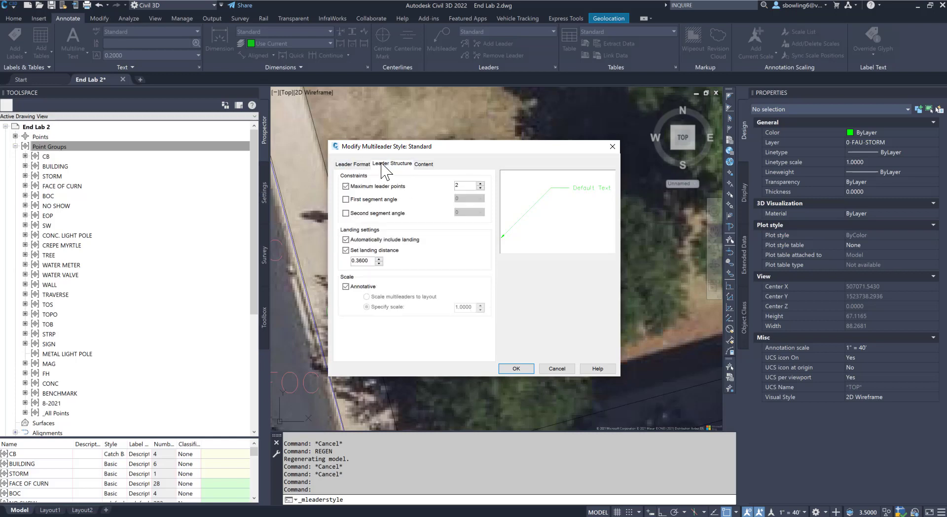
click(425, 166)
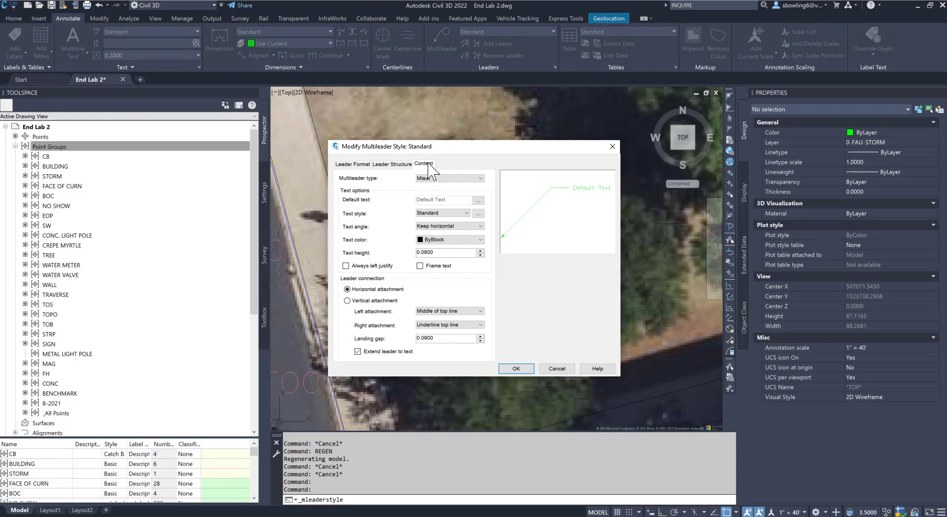
click(515, 369)
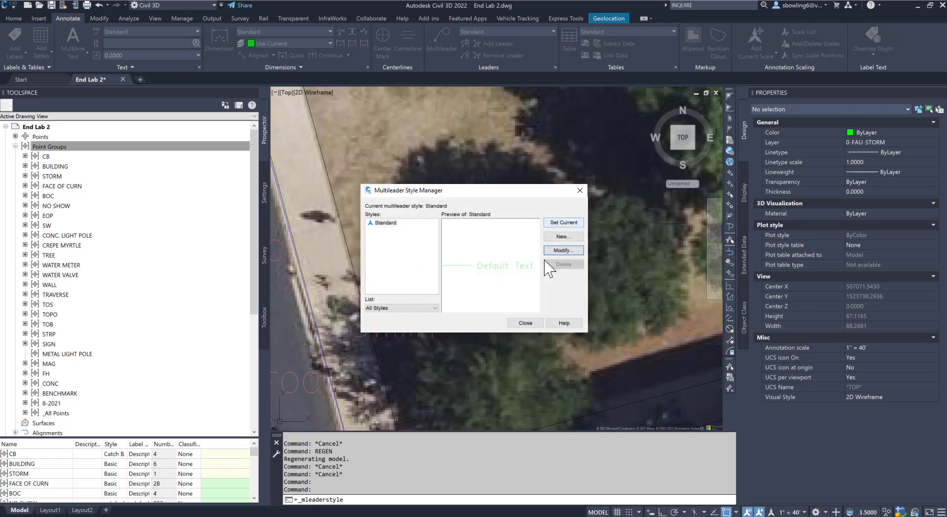
click(525, 323)
- Erase the existing multileader that labels the storm catch basin
click(489, 214)
click(468, 232)
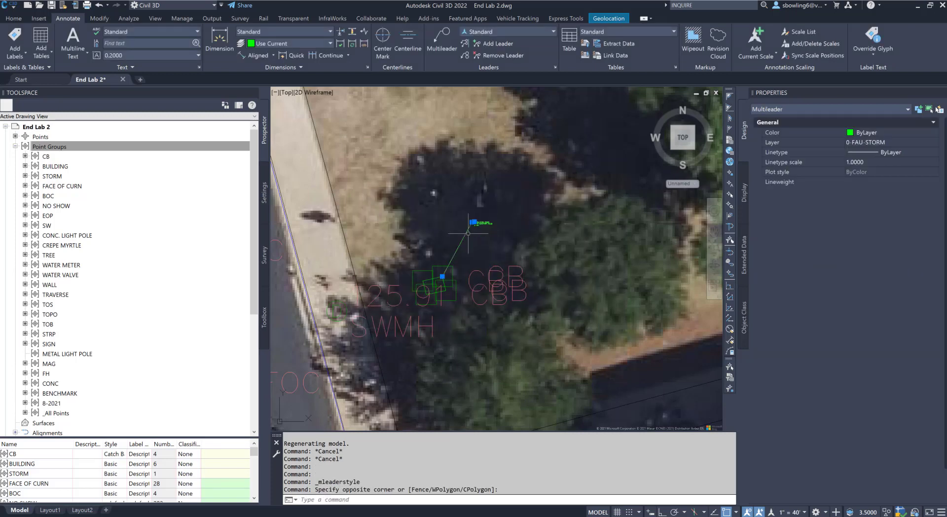
key(Delete)
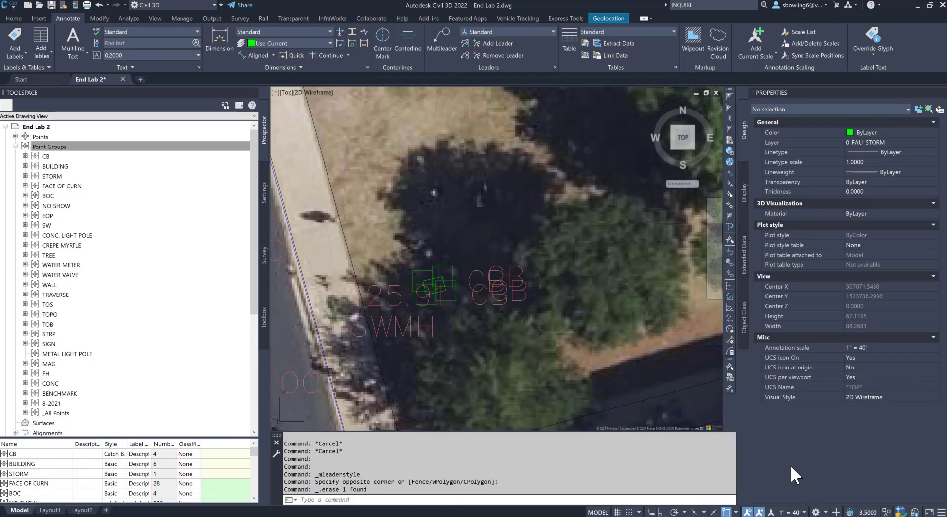
- Switch the annotation scale to 1" = 20' and return it to 1" = 40'
click(790, 512)
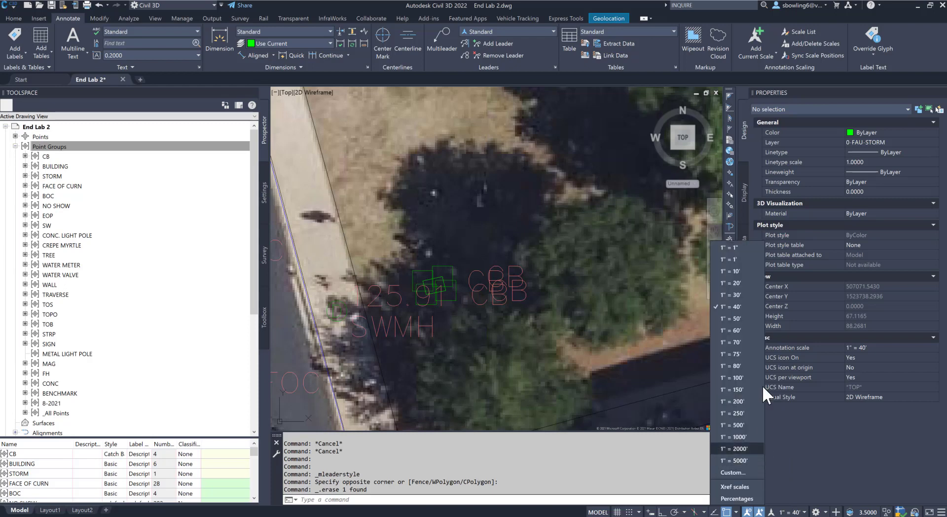
click(741, 277)
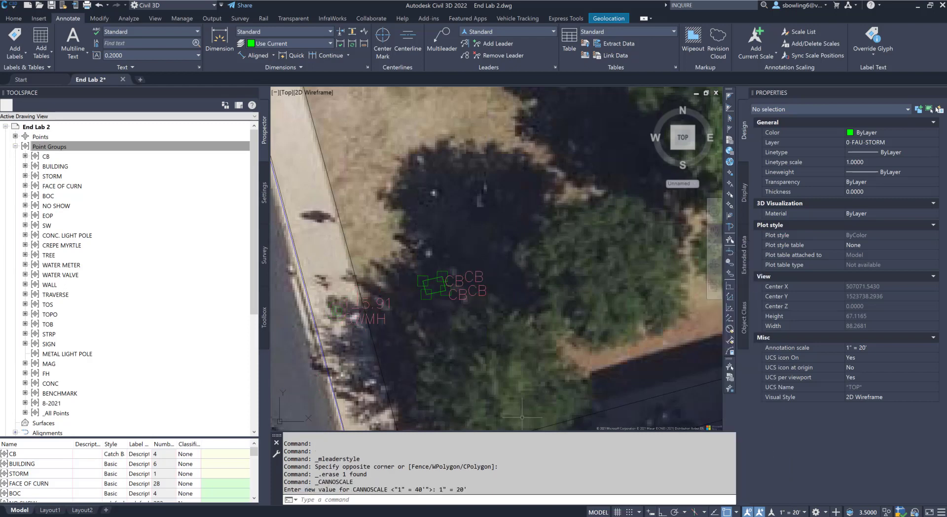
click(805, 512)
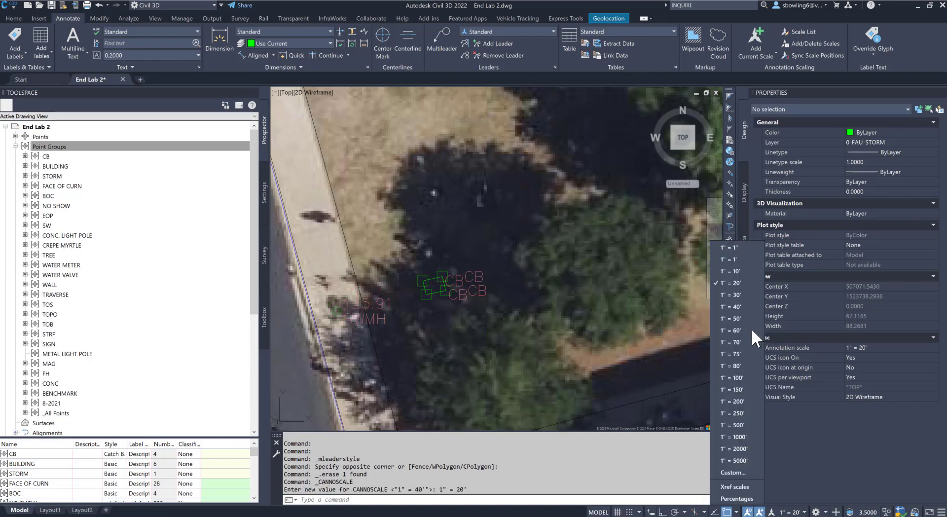
click(735, 310)
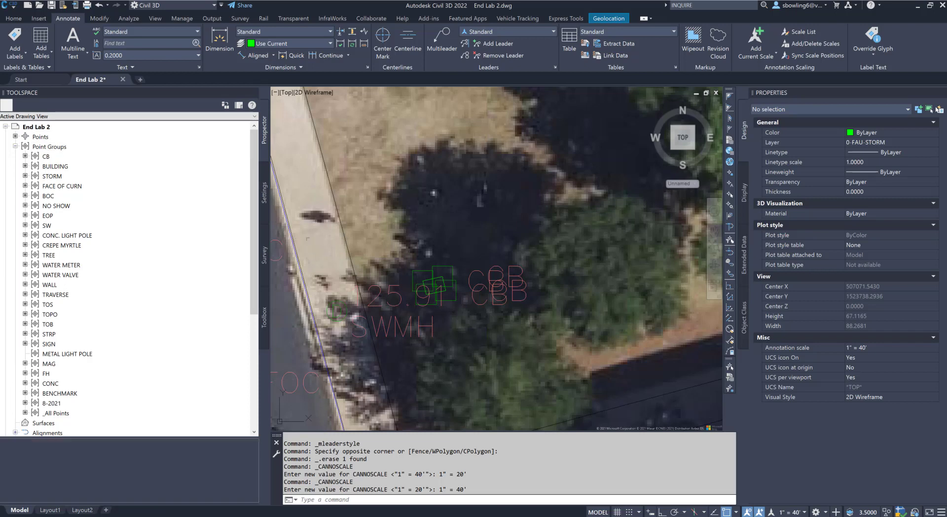
- Place a Standard multileader from the catch basin to its northeast with the lines "STORM CATCH BASIN" and "GRATE ELEV. = 124.08"
scroll(439, 294, down, 4)
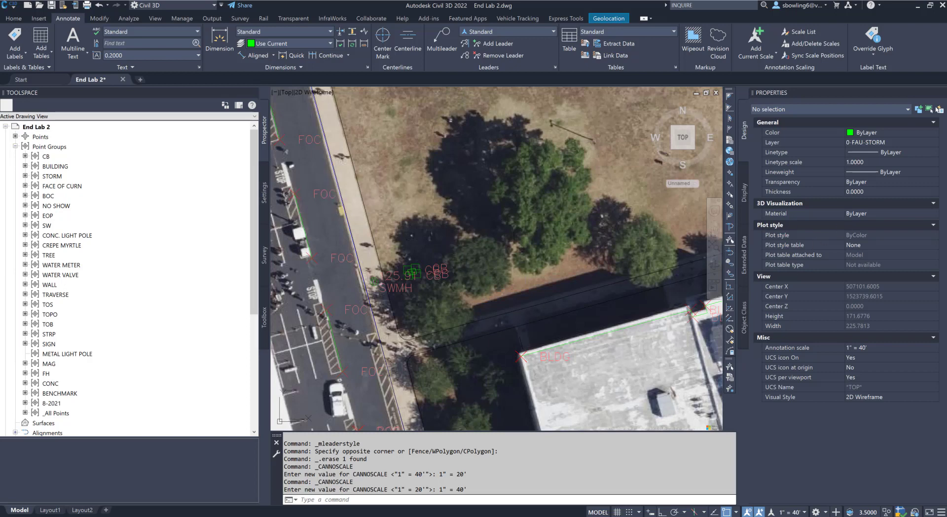
click(436, 41)
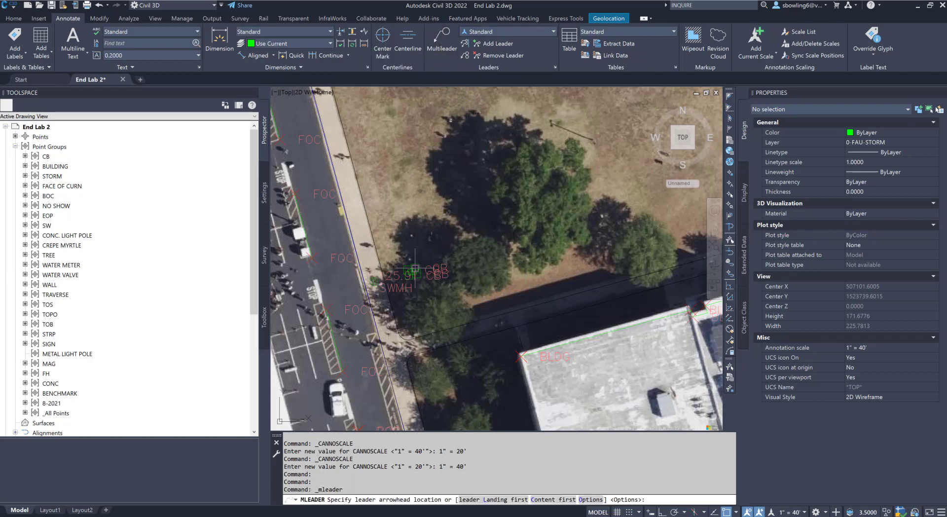
click(412, 265)
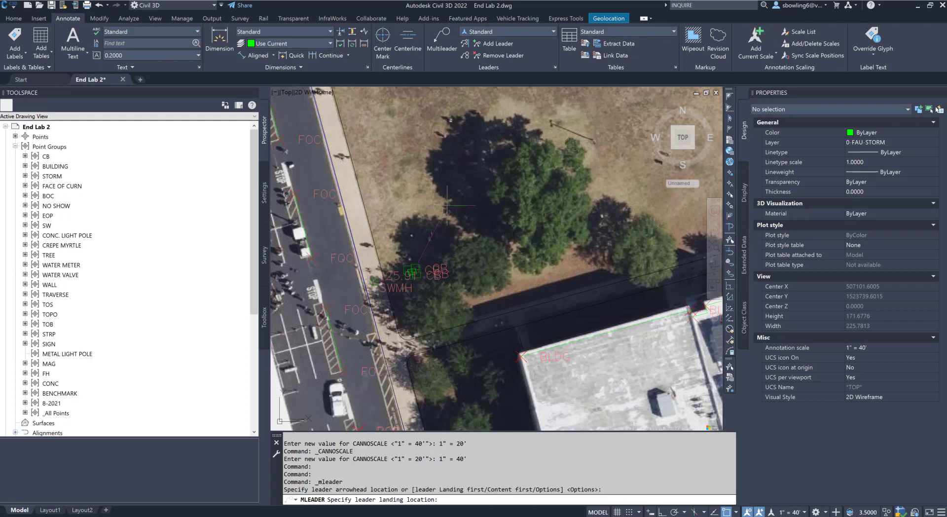
click(443, 206)
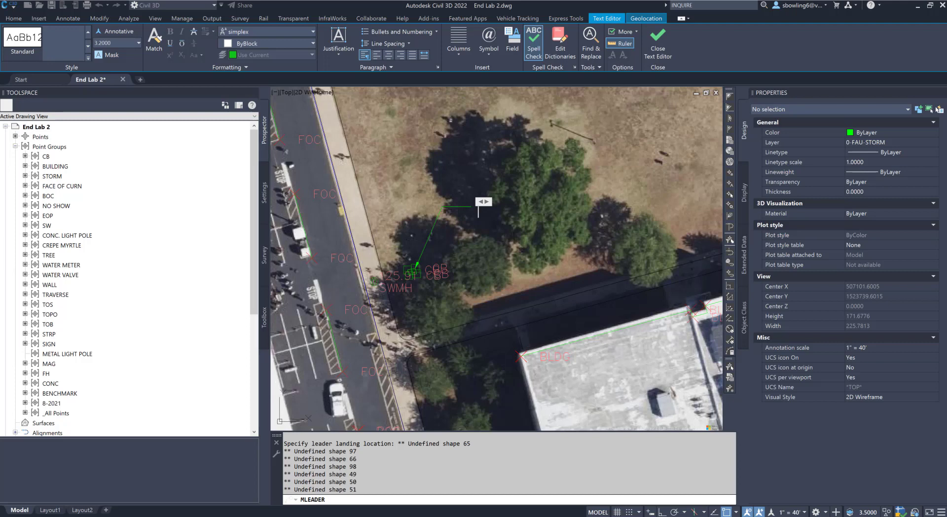
text(STORM CAT)
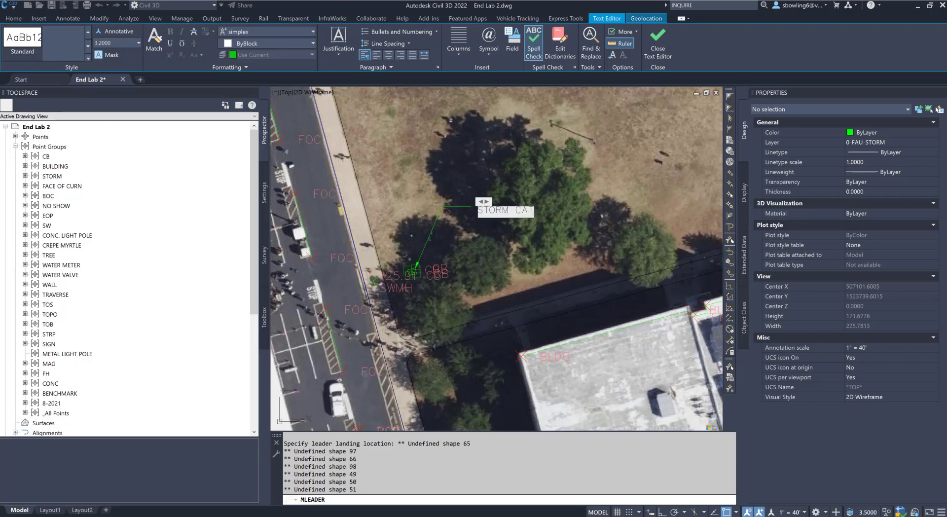
text(CH BASIN G)
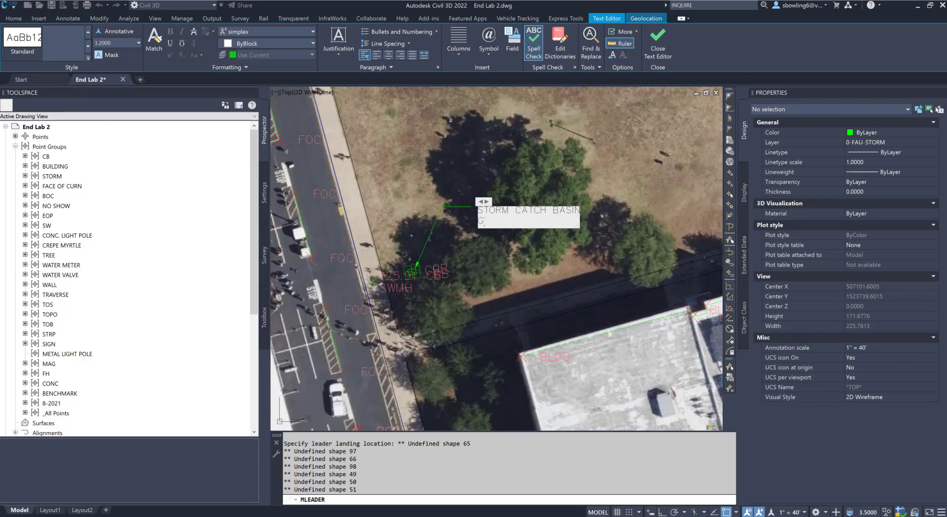
text(RATE ELEV.)
text(= 124.08)
- Add a third line reading "W. INV. ???" to the catch basin multileader and finish its text
key(Return)
text(W)
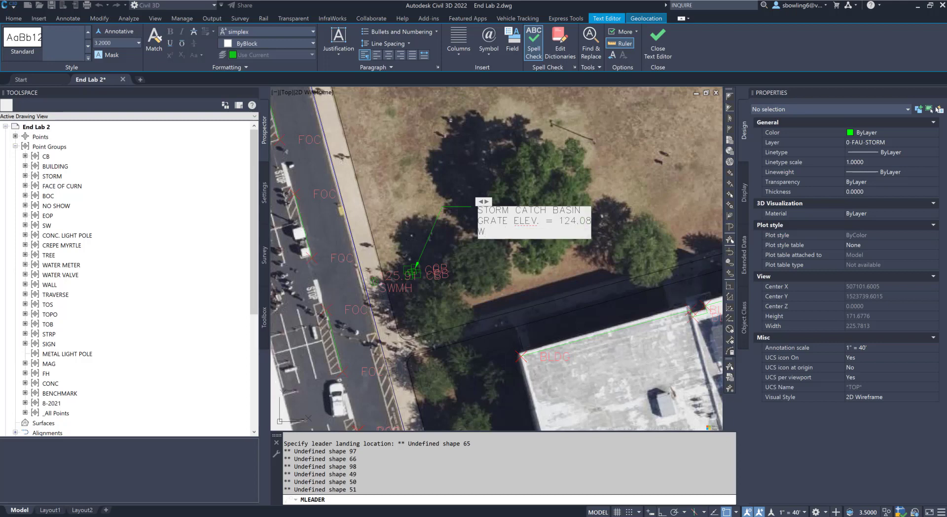
text(. INV. : 12)
key(BackSpace)
key(BackSpace)
key(BackSpace)
text(")
key(BackSpace)
text(???)
click(447, 139)
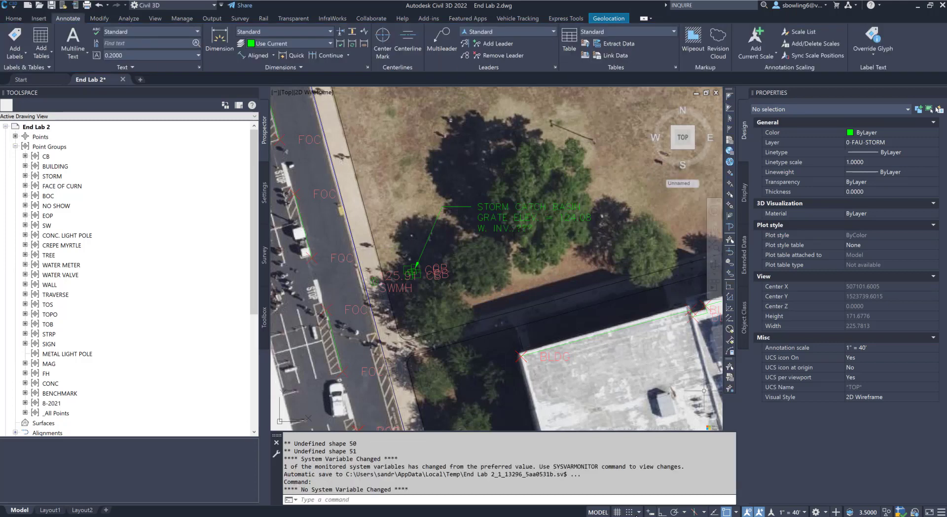
- Test the new multileader's annotative scaling by switching the annotation scale to 1" = 10' and restoring 1" = 40'
click(797, 513)
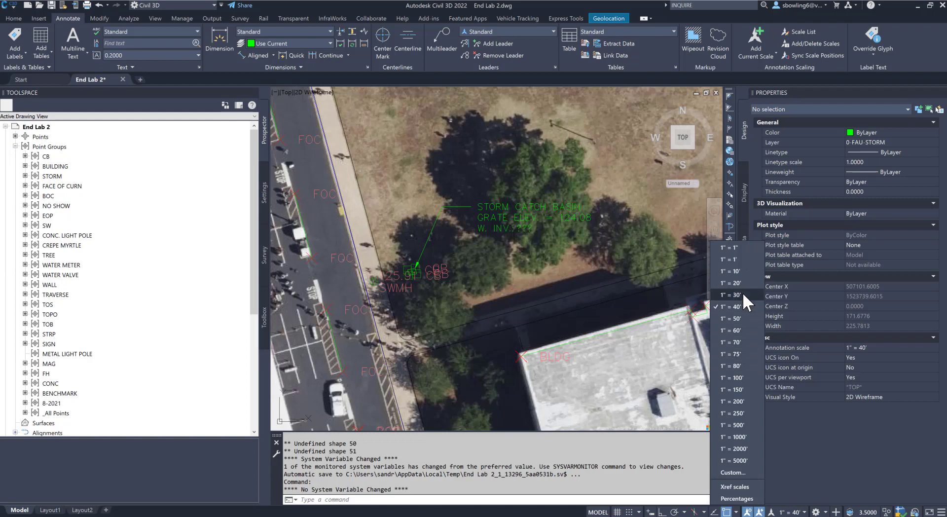
click(736, 271)
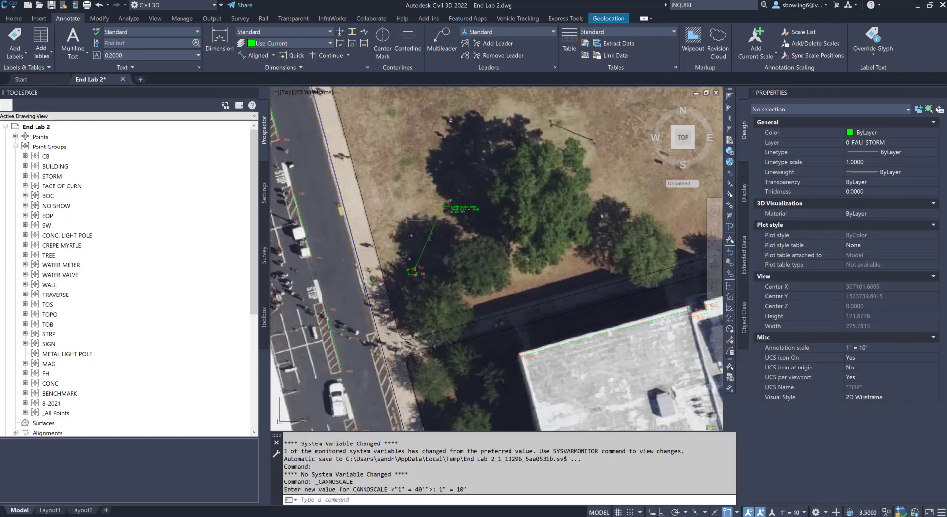
scroll(422, 214, up, 4)
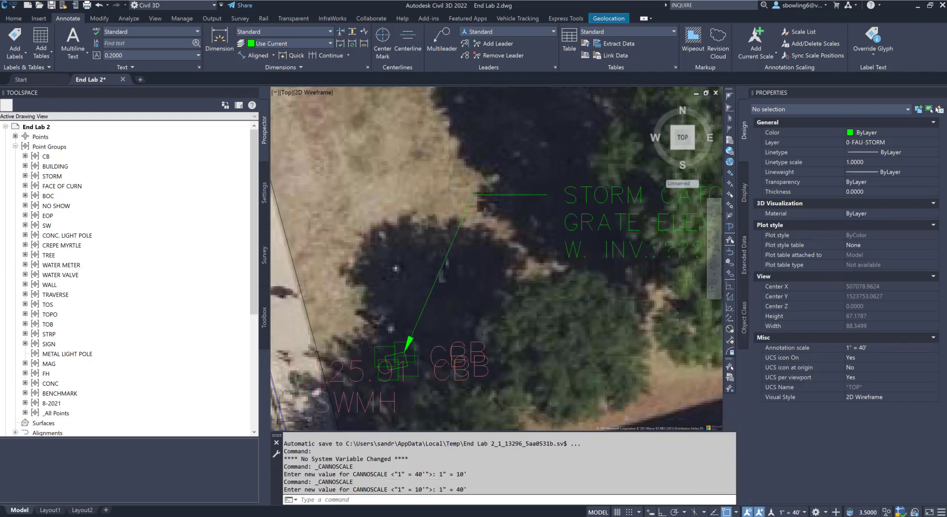
scroll(378, 308, down, 4)
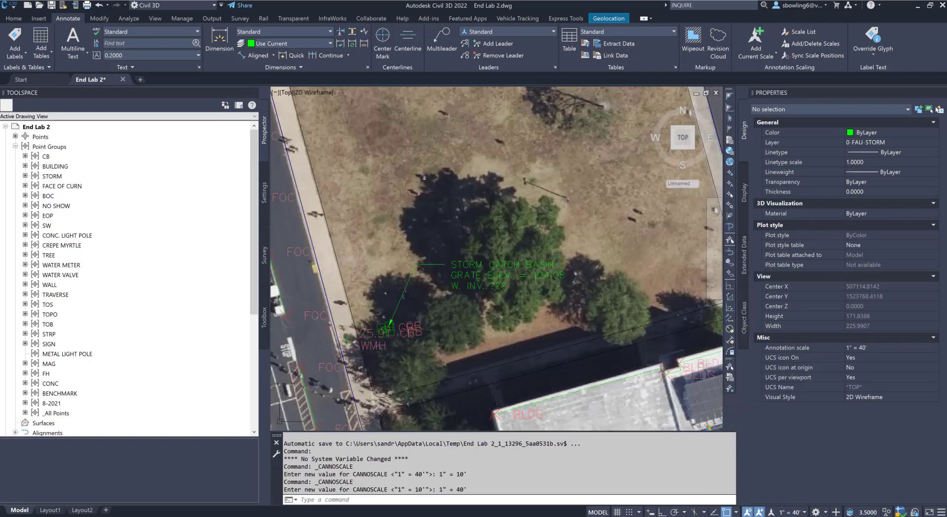
middle_drag(471, 317, 534, 282)
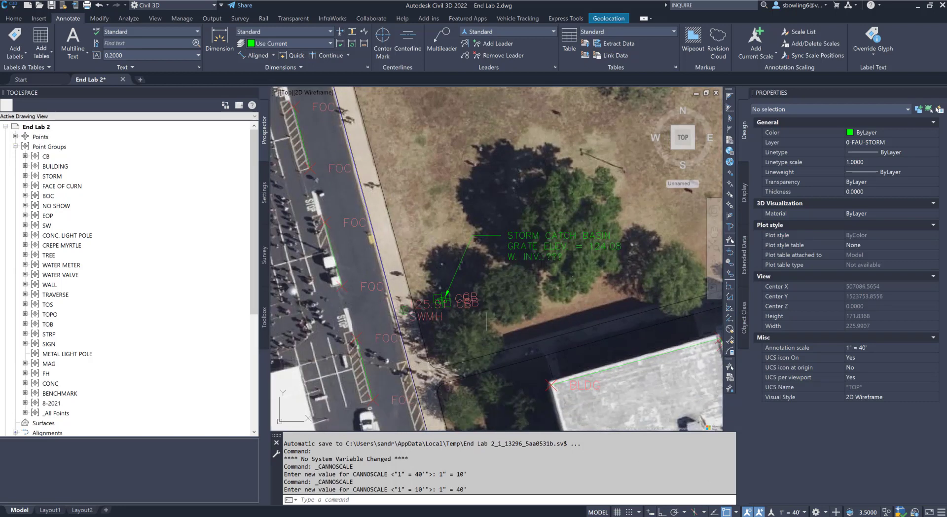
scroll(427, 302, up, 2)
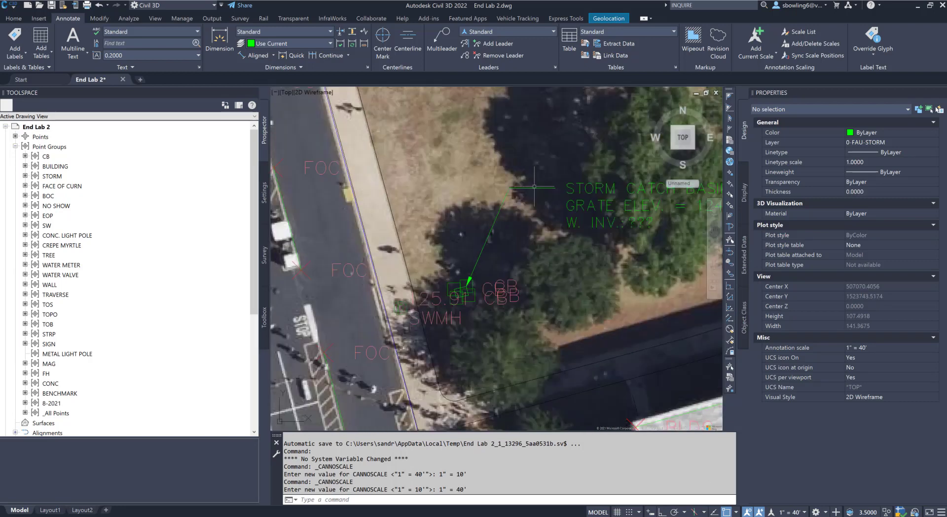
- Turn off object snap and shorten the catch basin multileader's horizontal landing to about 0.11, bringing the text closer to the leader
key(Escape)
click(555, 188)
scroll(547, 183, up, 5)
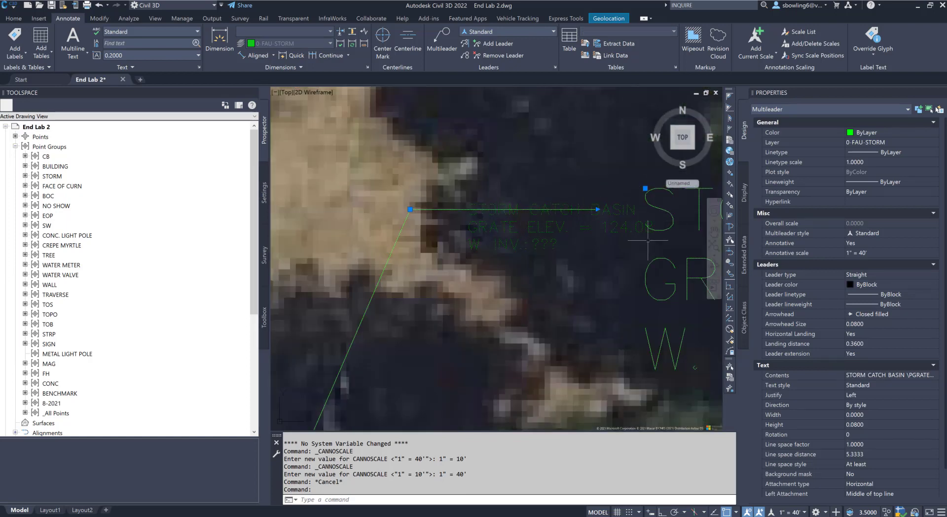
click(597, 209)
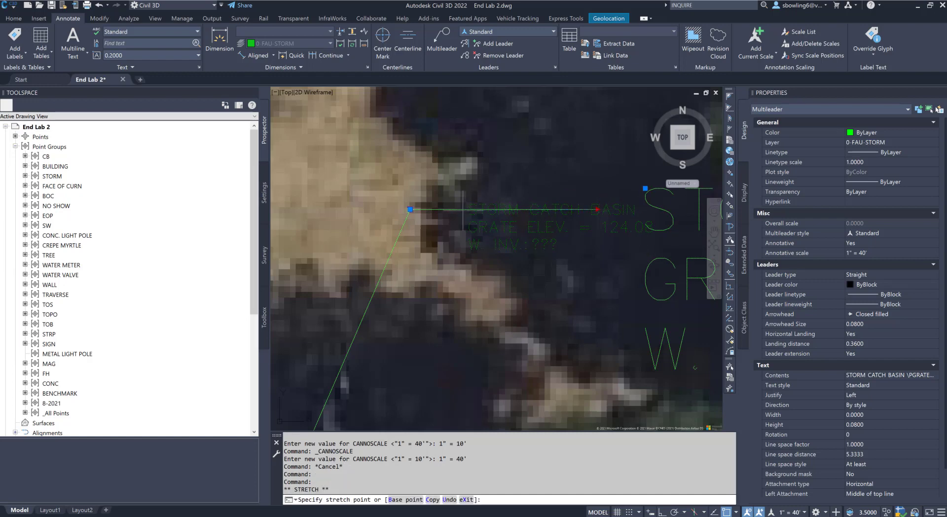
click(598, 209)
shift+right_click(515, 210)
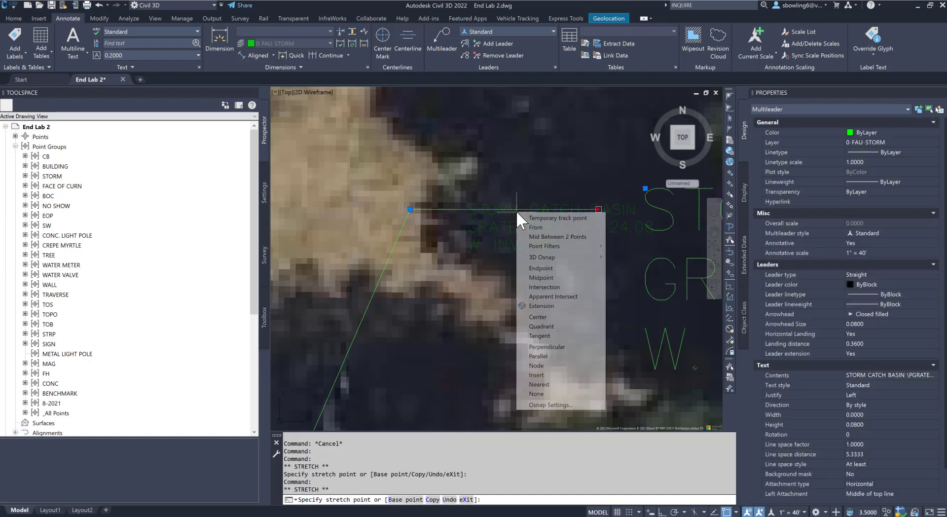
click(546, 385)
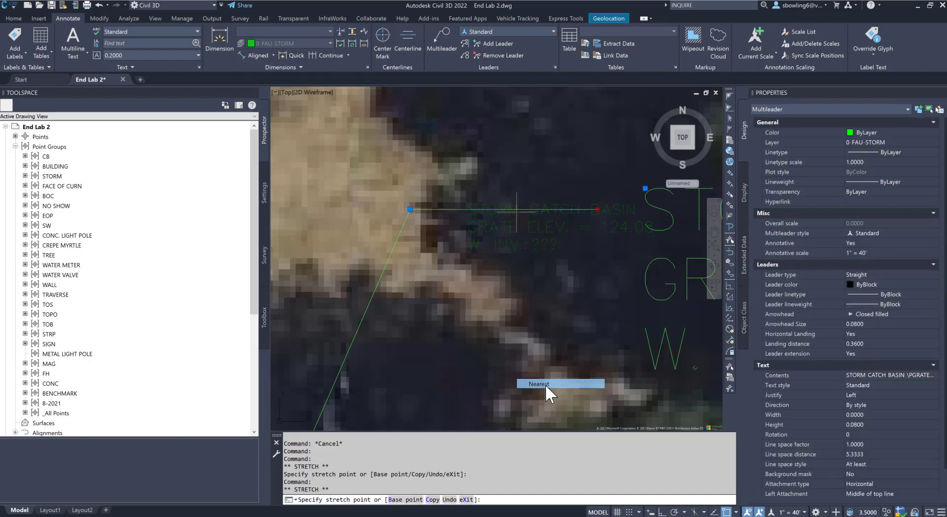
click(472, 209)
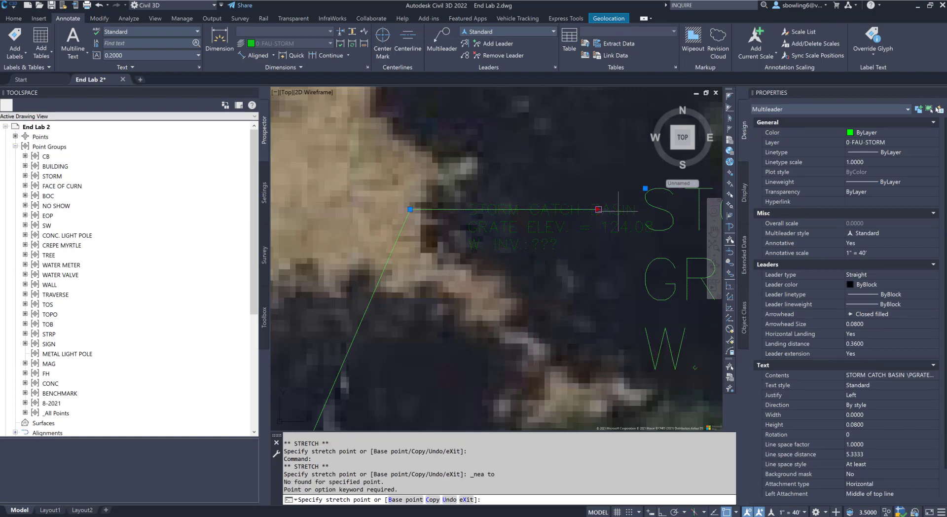
key(F3)
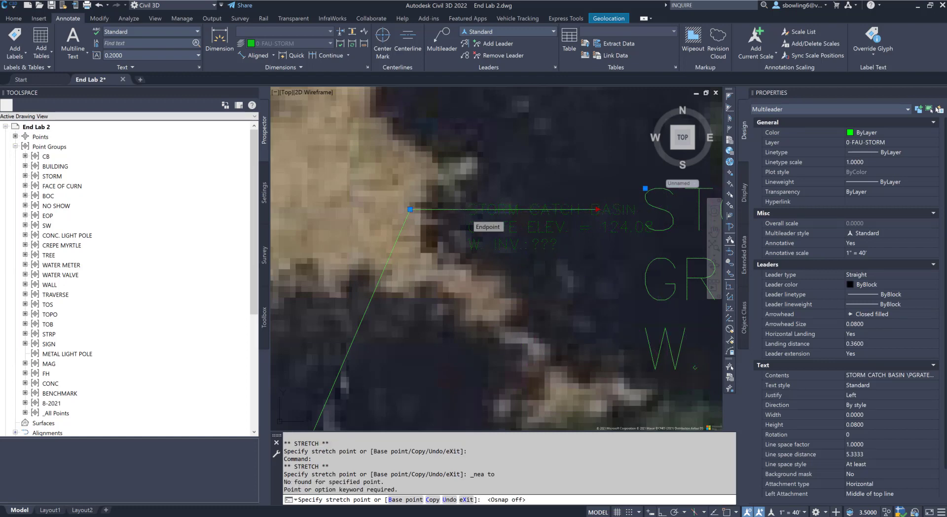
click(466, 210)
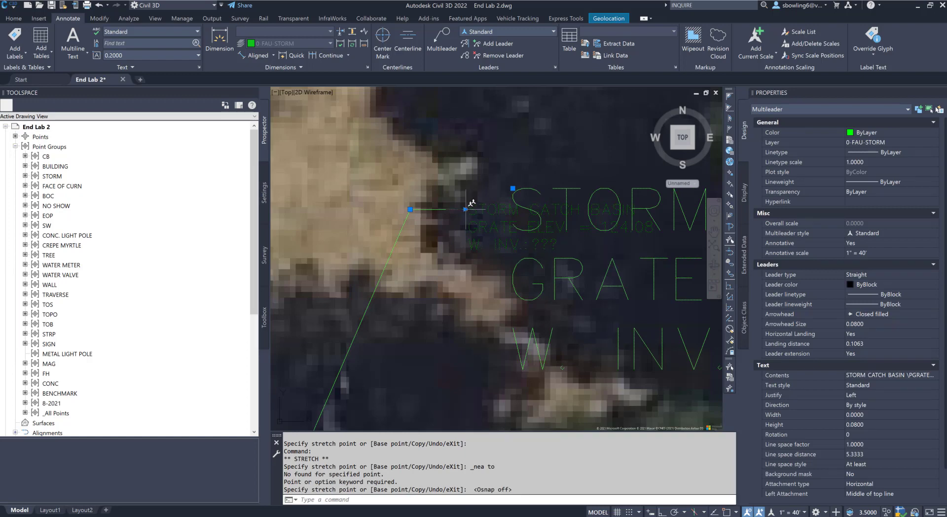
key(Escape)
key(Escape)
scroll(517, 227, down, 4)
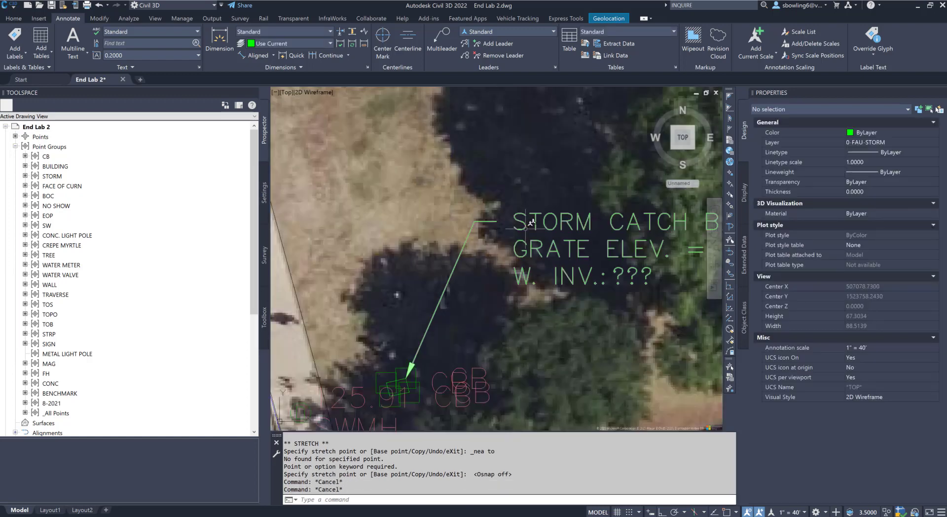
- Remove the 1" = 10' scale from the catch basin multileader's annotative object scale list, leaving only 1" = 40'
click(526, 229)
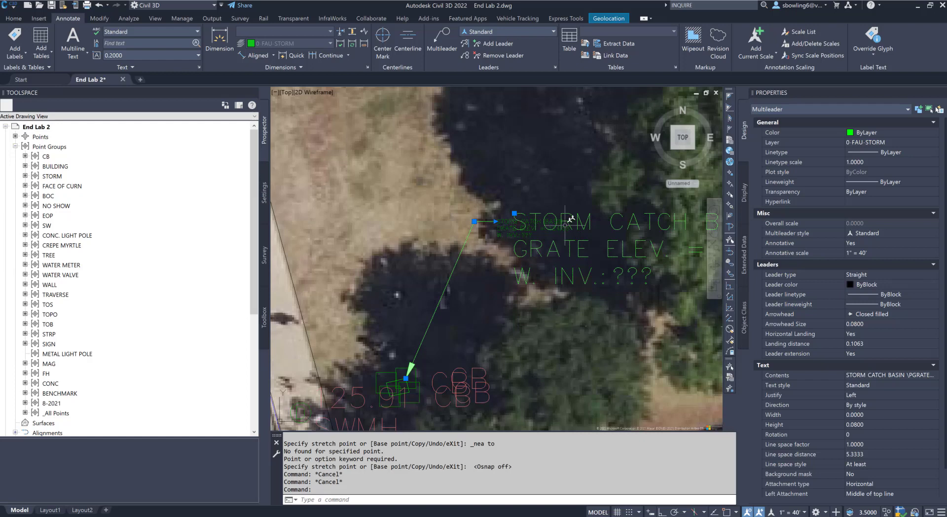
key(Escape)
key(Escape)
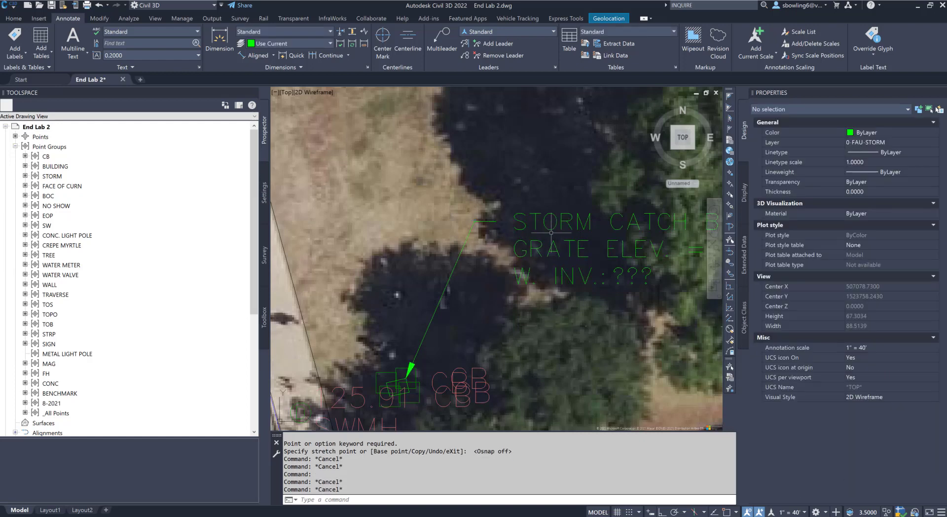
click(551, 228)
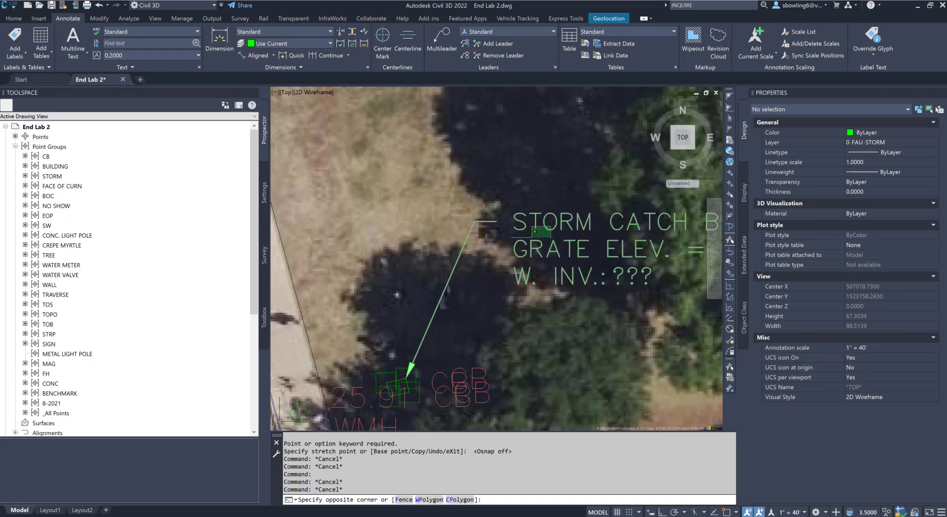
click(532, 237)
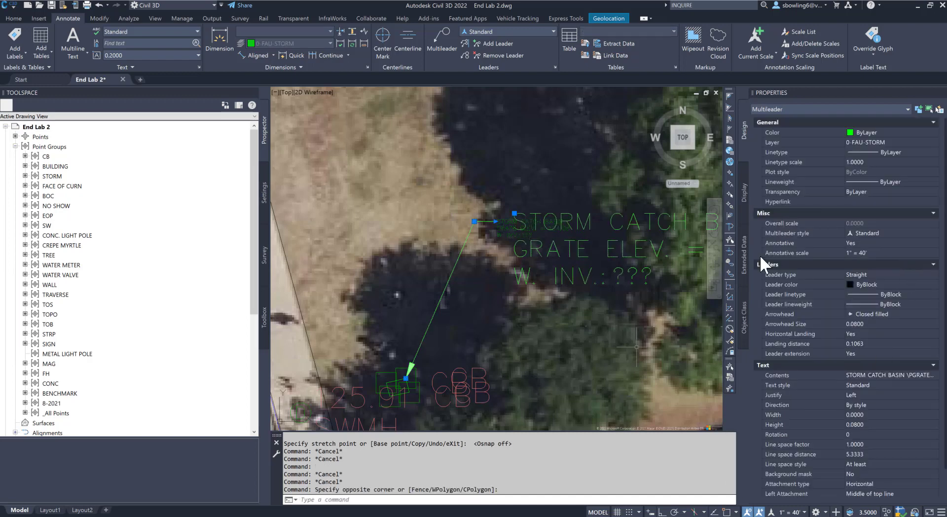
click(884, 253)
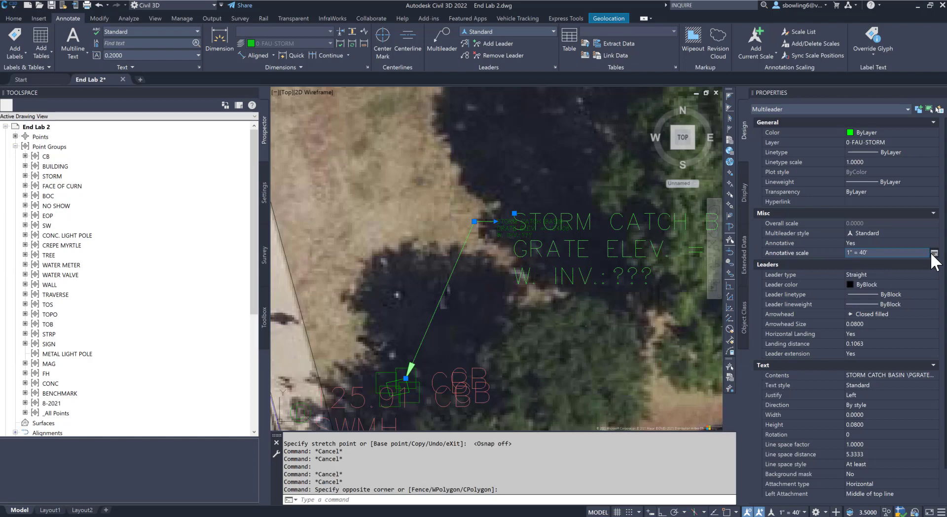
click(933, 252)
click(399, 215)
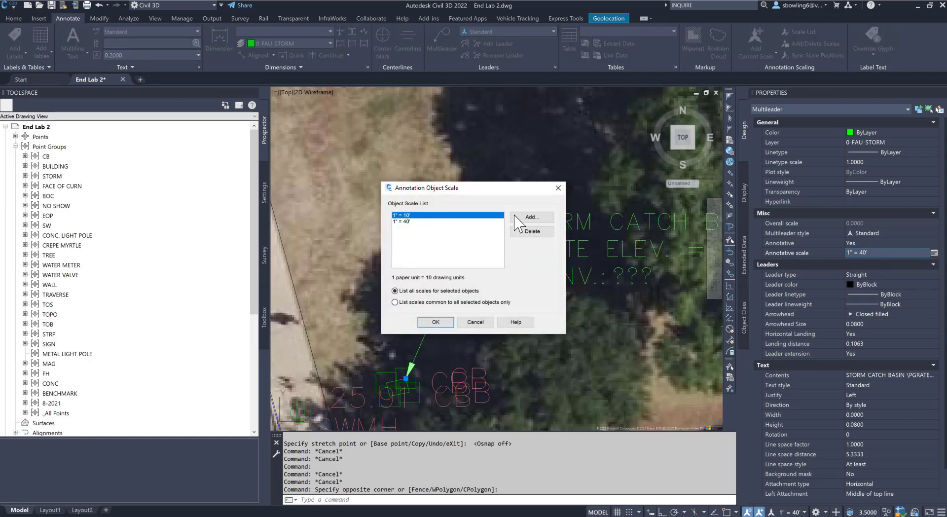
click(532, 232)
click(436, 321)
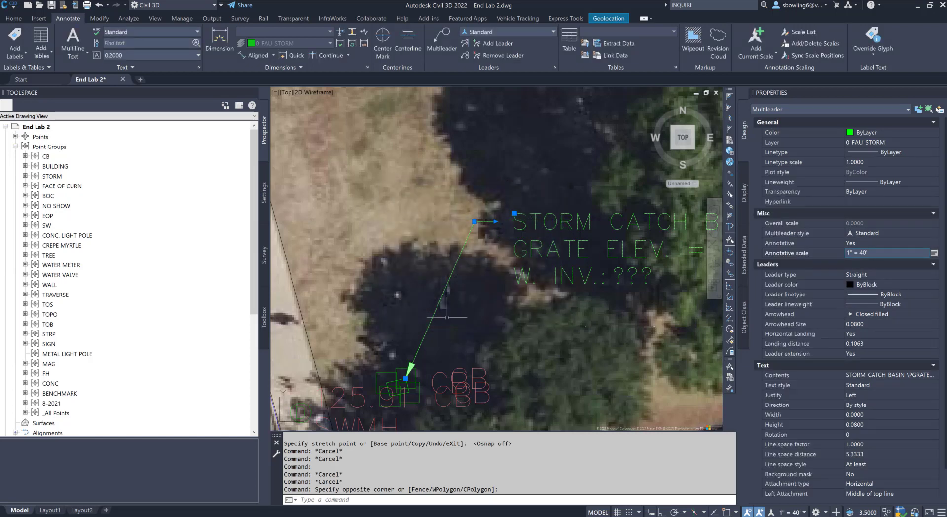
key(Escape)
key(Escape)
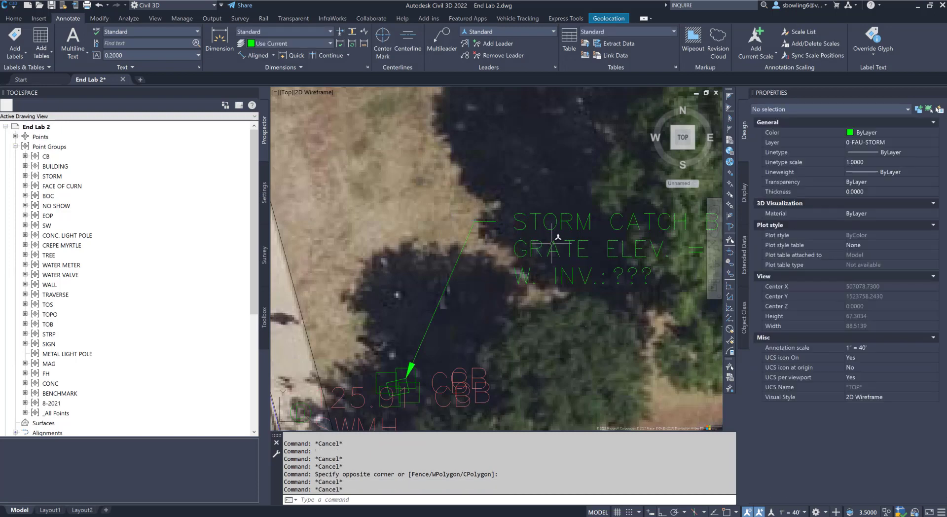
mouse_move(551, 242)
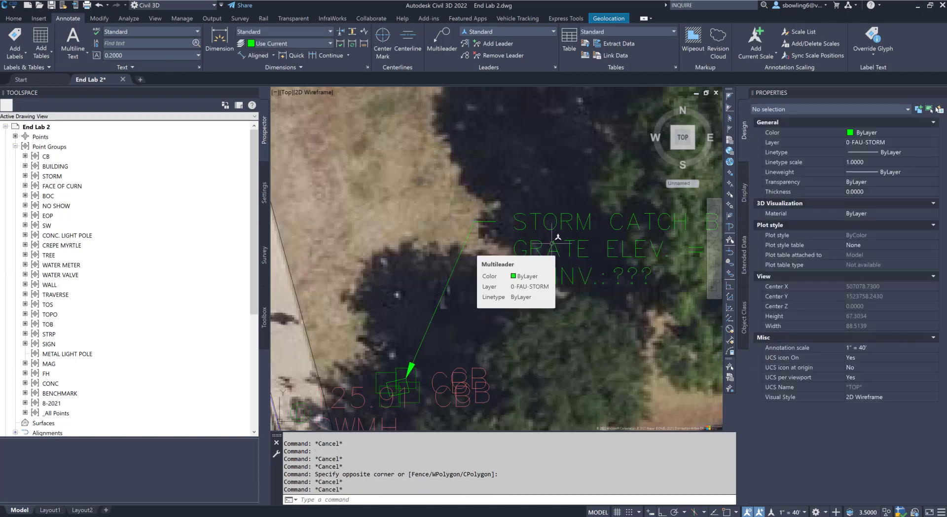
scroll(431, 277, down, 6)
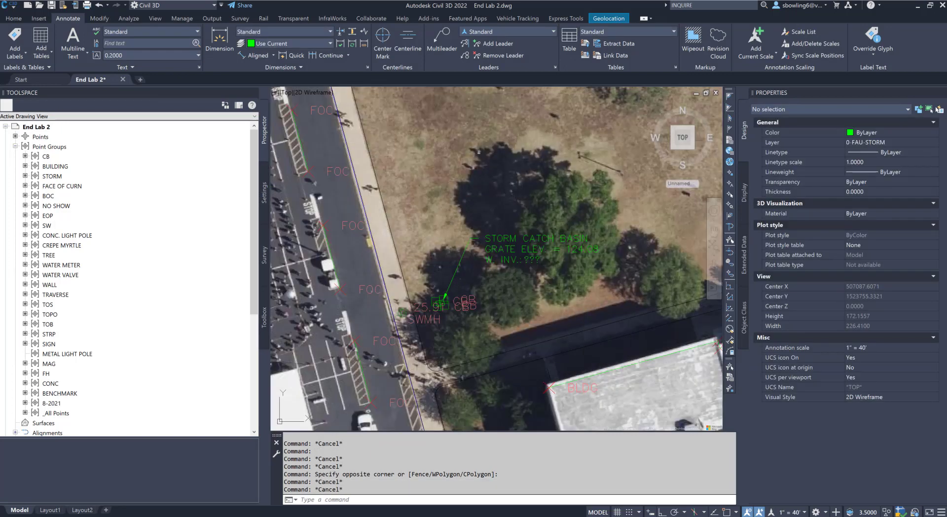